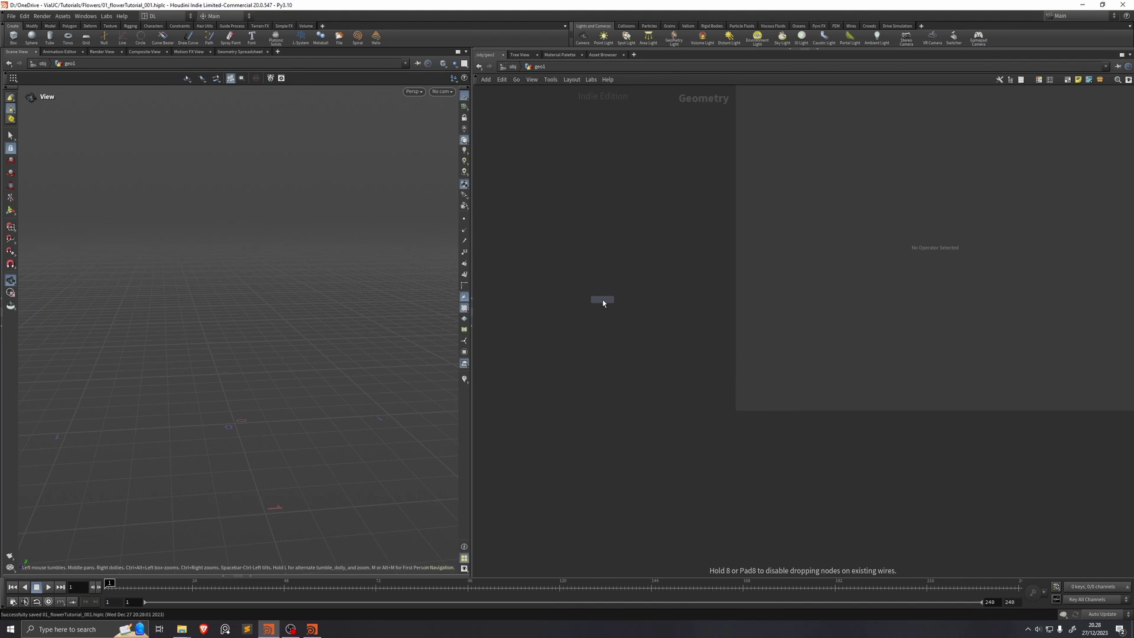
Step: Add a Line node followed by a Resample node with Curve U Attribute enabled
{"action": "left_click", "coordinate": [603, 299]}
{"action": "key", "text": "Tab"}
{"action": "type", "text": "res"}
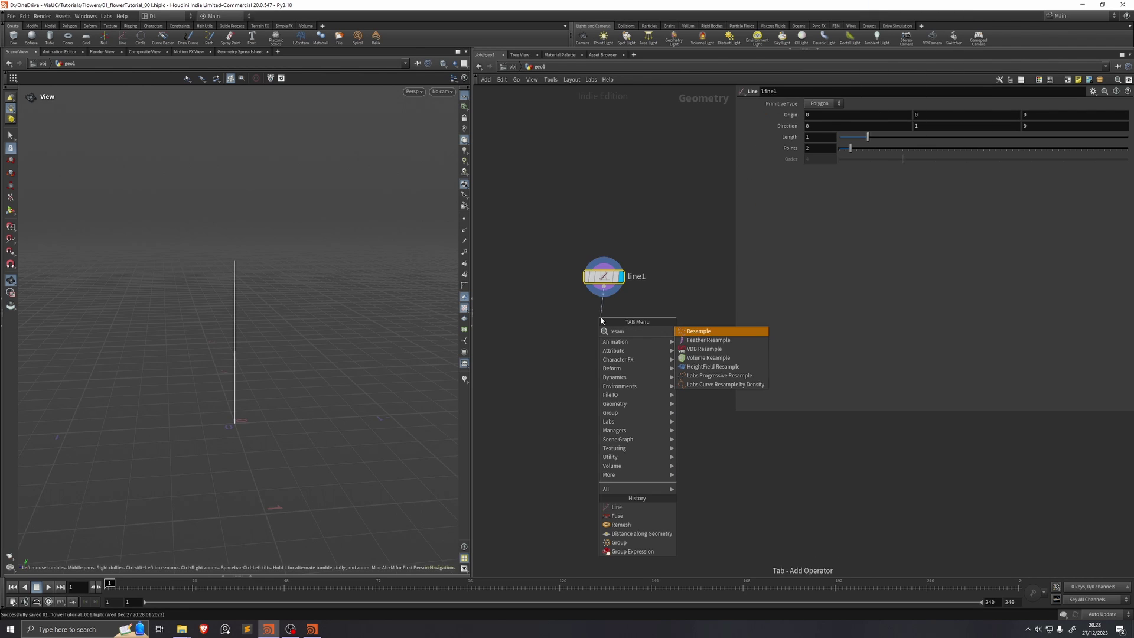
{"action": "key", "text": "Return"}
{"action": "left_click", "coordinate": [602, 317]}
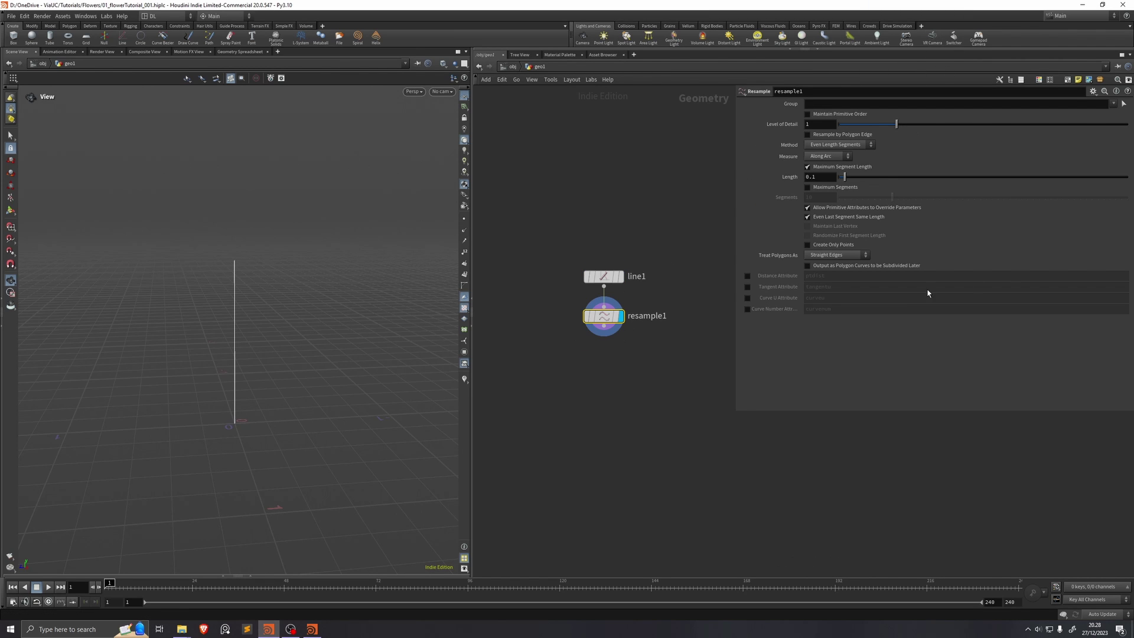
{"action": "left_click", "coordinate": [747, 298]}
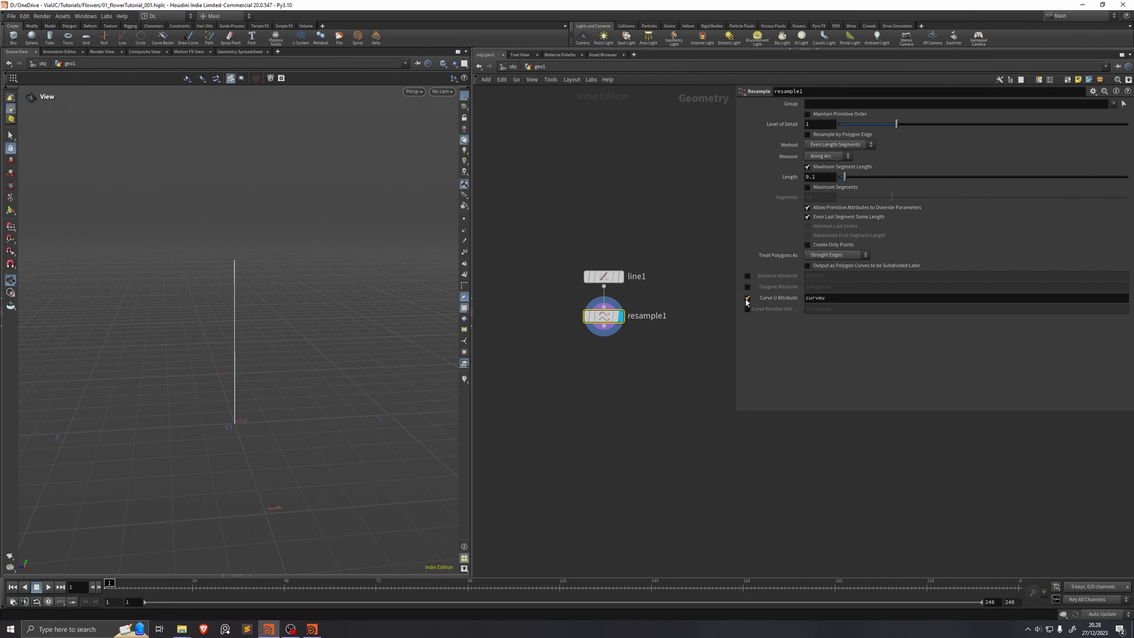
Step: Wire a Sweep node in below resample1
{"action": "left_click", "coordinate": [604, 326]}
{"action": "left_click", "coordinate": [603, 384]}
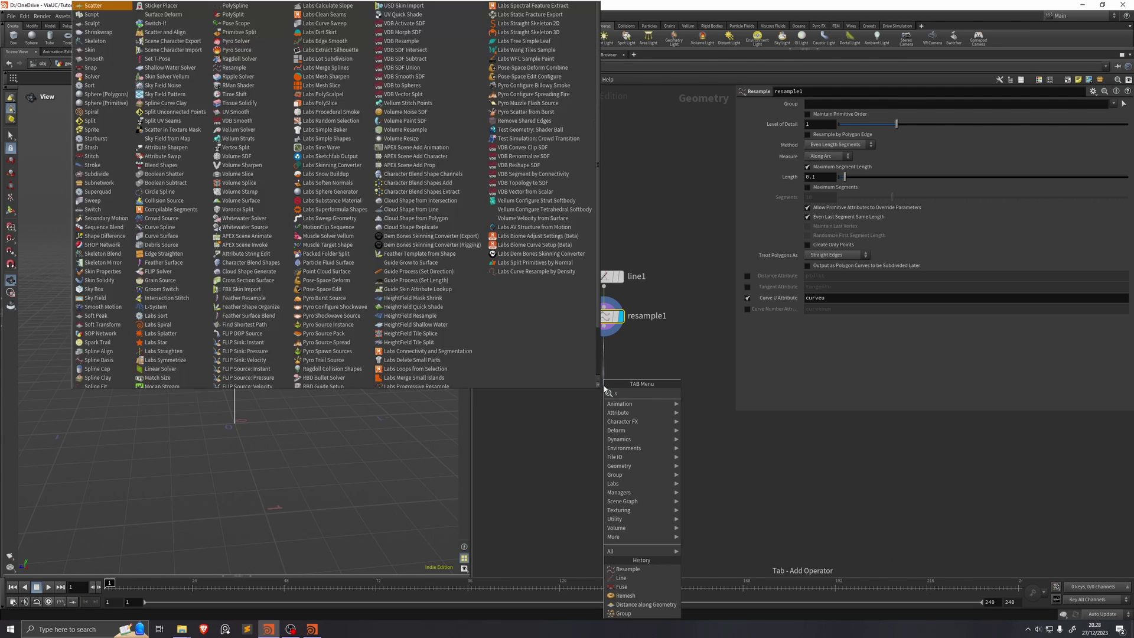
{"action": "type", "text": "sw"}
{"action": "key", "text": "Return"}
{"action": "left_click", "coordinate": [603, 372]}
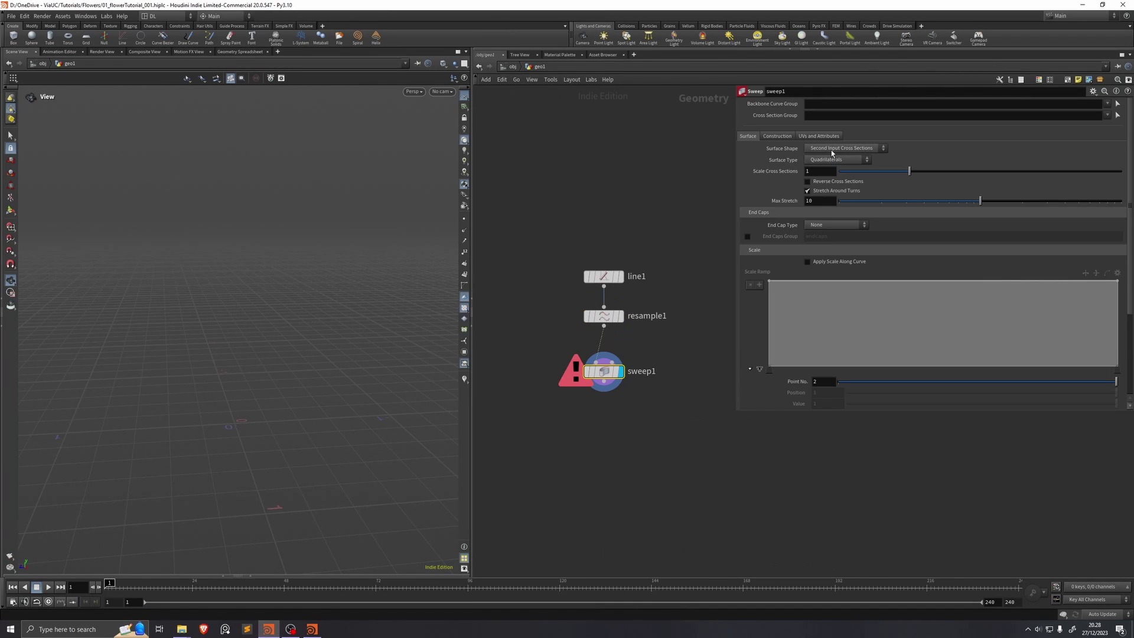
Step: Set the sweep's Surface Shape to Ribbon and enable Compute UVs, adjusting the UV options
{"action": "left_click", "coordinate": [831, 150]}
{"action": "left_click", "coordinate": [840, 167]}
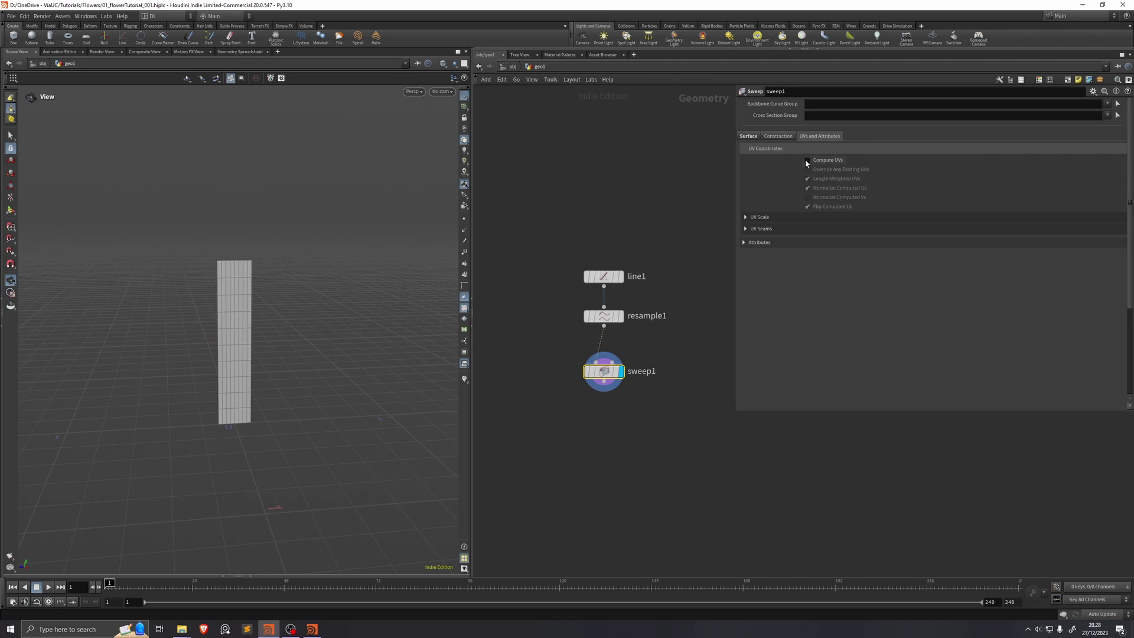
{"action": "left_click", "coordinate": [807, 160]}
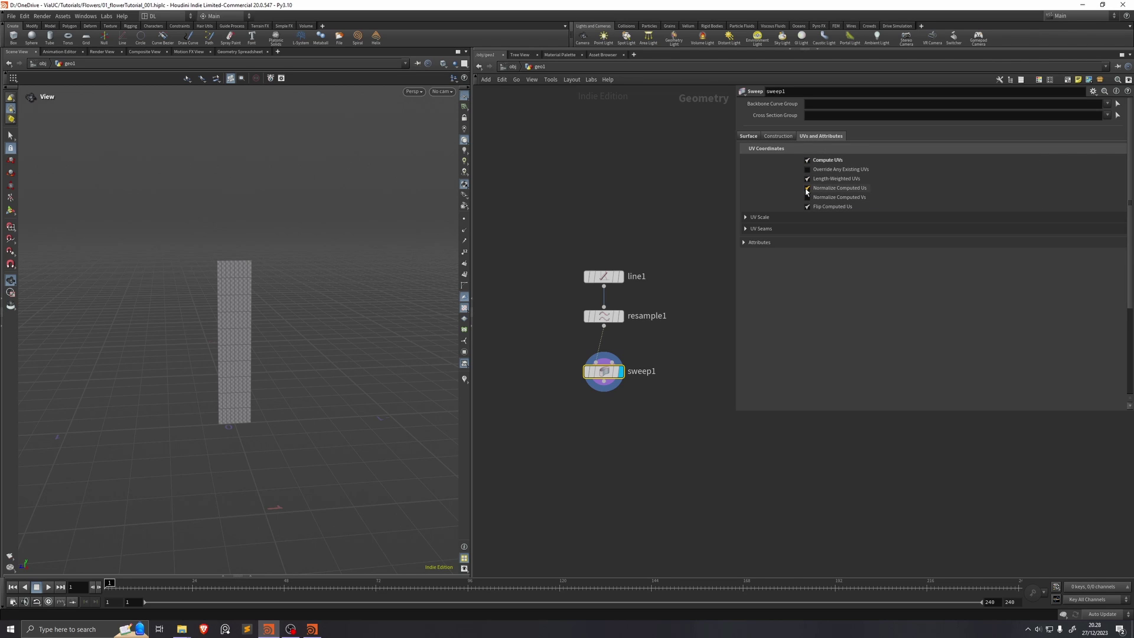
{"action": "left_click", "coordinate": [808, 179]}
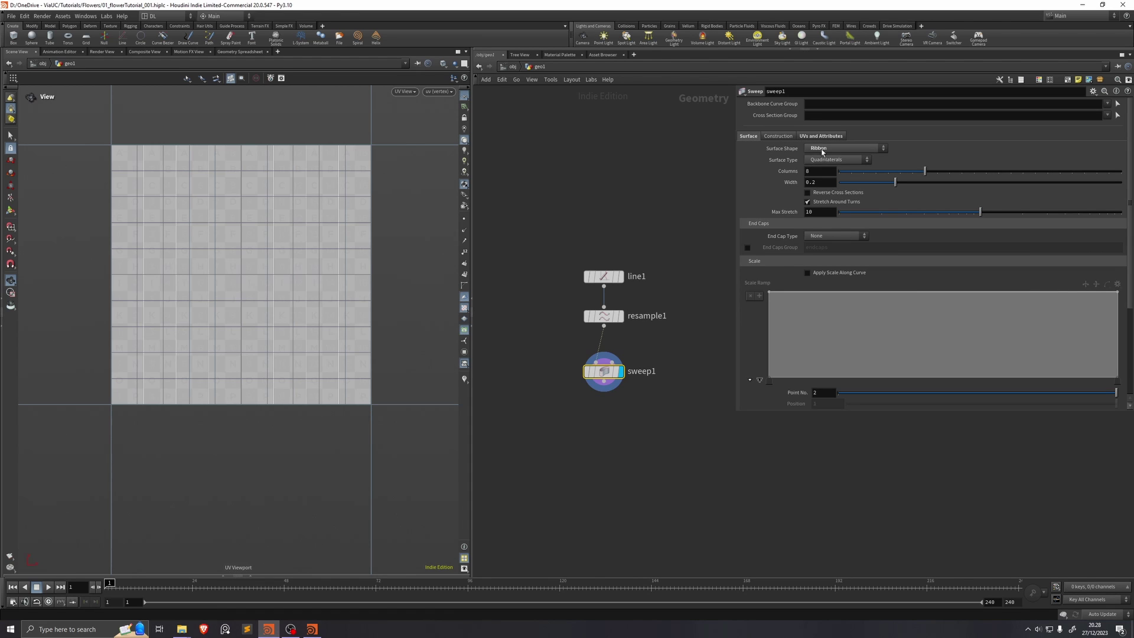
{"action": "left_click", "coordinate": [821, 137]}
{"action": "left_click", "coordinate": [807, 178]}
{"action": "scroll", "coordinate": [242, 158], "scroll_direction": "down", "scroll_amount": 5}
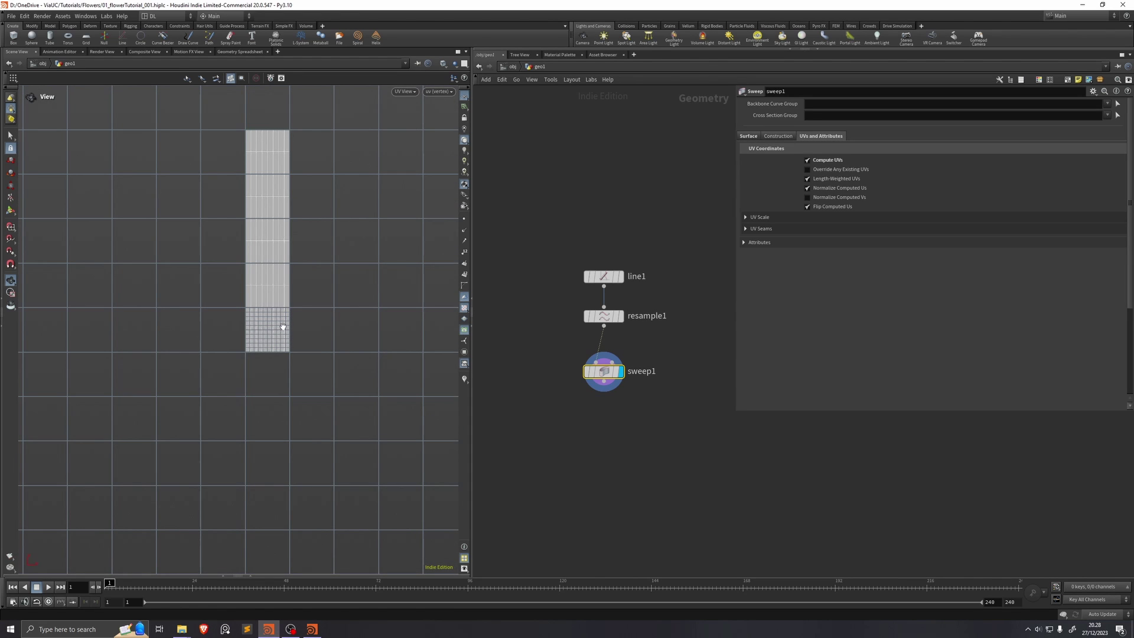
{"action": "scroll", "coordinate": [272, 331], "scroll_direction": "up", "scroll_amount": 3}
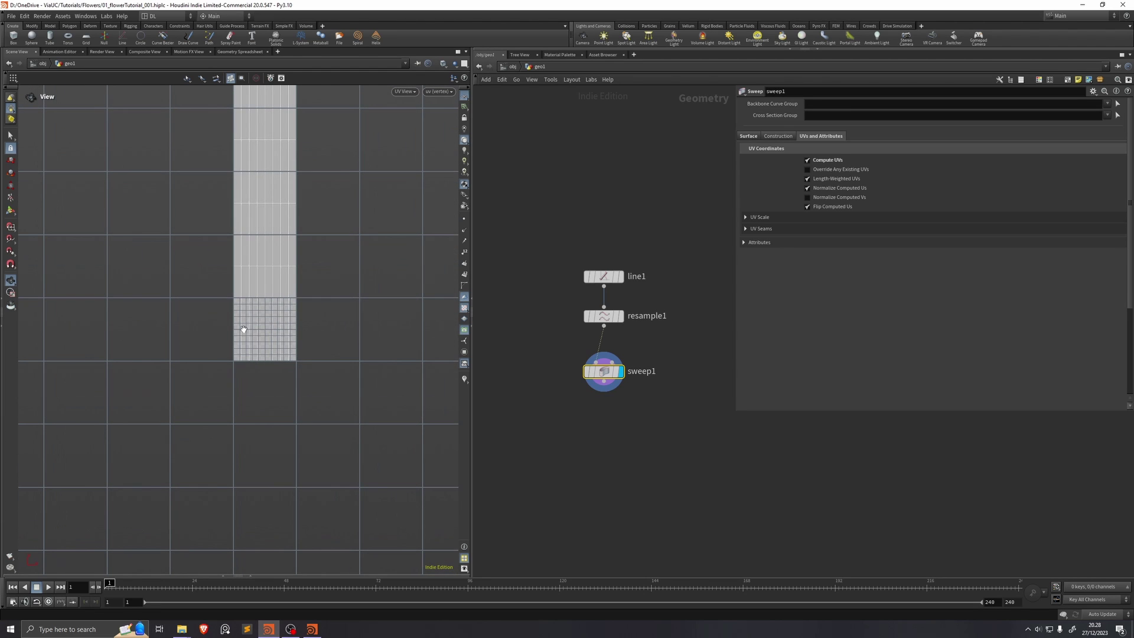
{"action": "left_click", "coordinate": [807, 188]}
{"action": "left_click", "coordinate": [807, 179]}
{"action": "scroll", "coordinate": [228, 324], "scroll_direction": "up", "scroll_amount": 3}
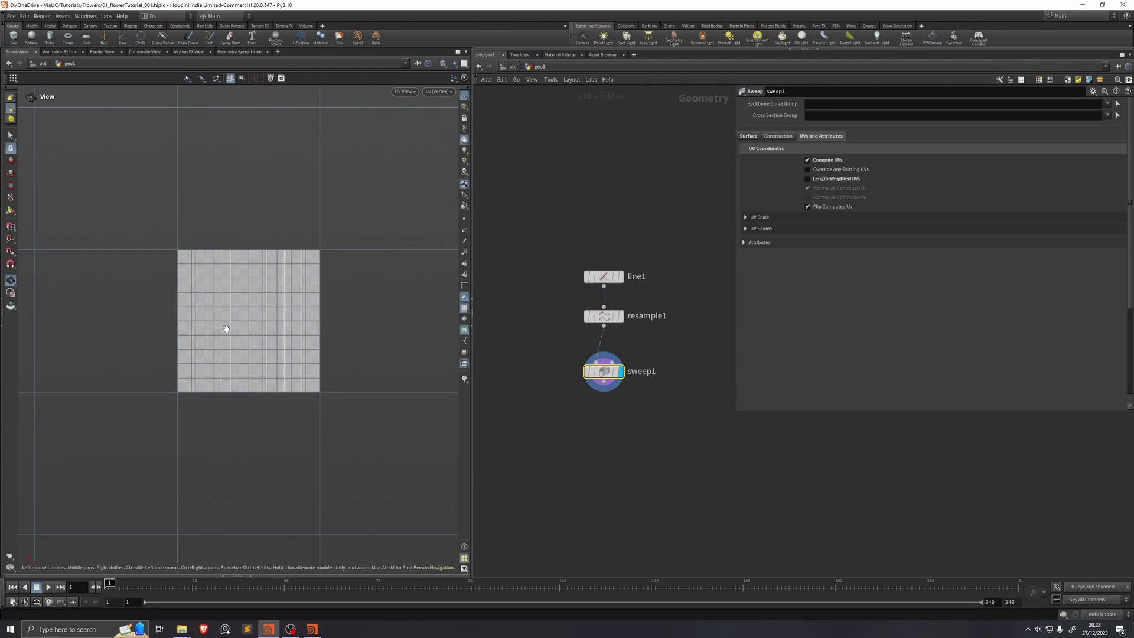
Step: Widen the ribbon to 0.513 in the perspective view
{"action": "key", "text": "space+1"}
{"action": "scroll", "coordinate": [250, 325], "scroll_direction": "up", "scroll_amount": 2}
{"action": "left_click_drag", "start_coordinate": [314, 327], "coordinate": [220, 327]}
{"action": "left_click_drag", "start_coordinate": [895, 182], "coordinate": [983, 189]}
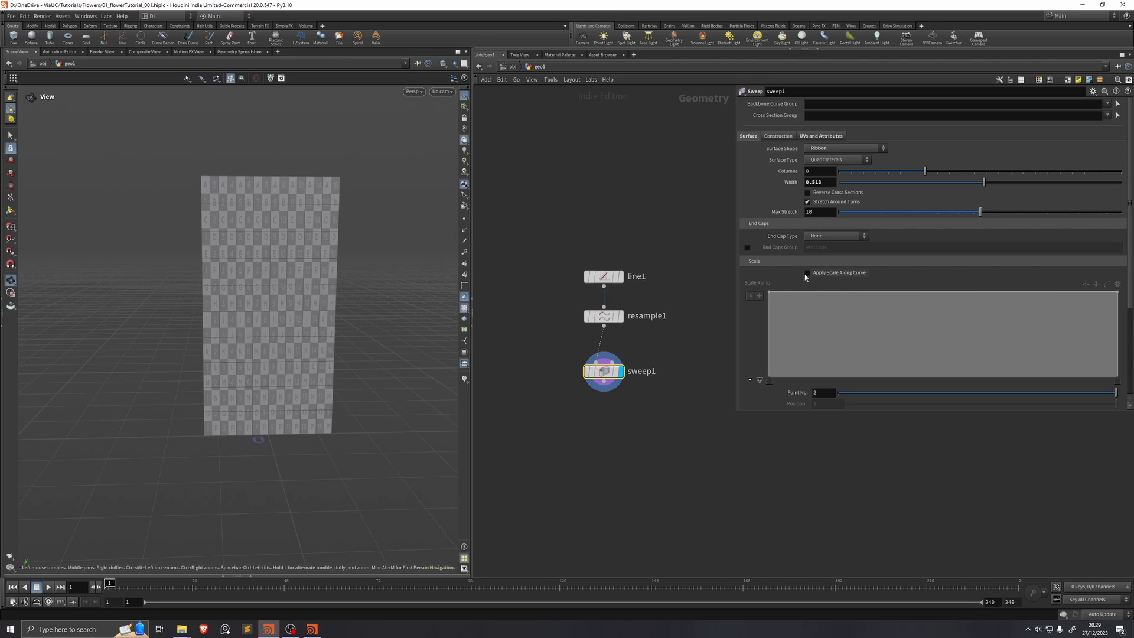
Step: Enable Apply Scale Along Curve and shape the Scale Ramp into a smooth, pointed bell profile
{"action": "left_click", "coordinate": [807, 273]}
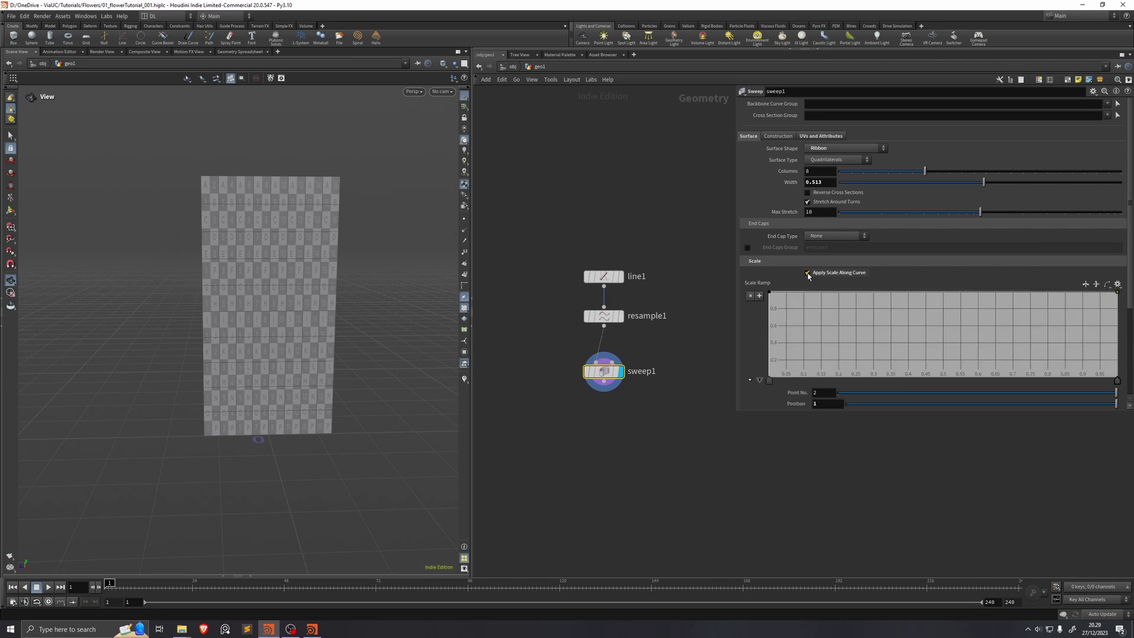
{"action": "left_click_drag", "start_coordinate": [769, 294], "coordinate": [769, 376]}
{"action": "left_click", "coordinate": [826, 362]}
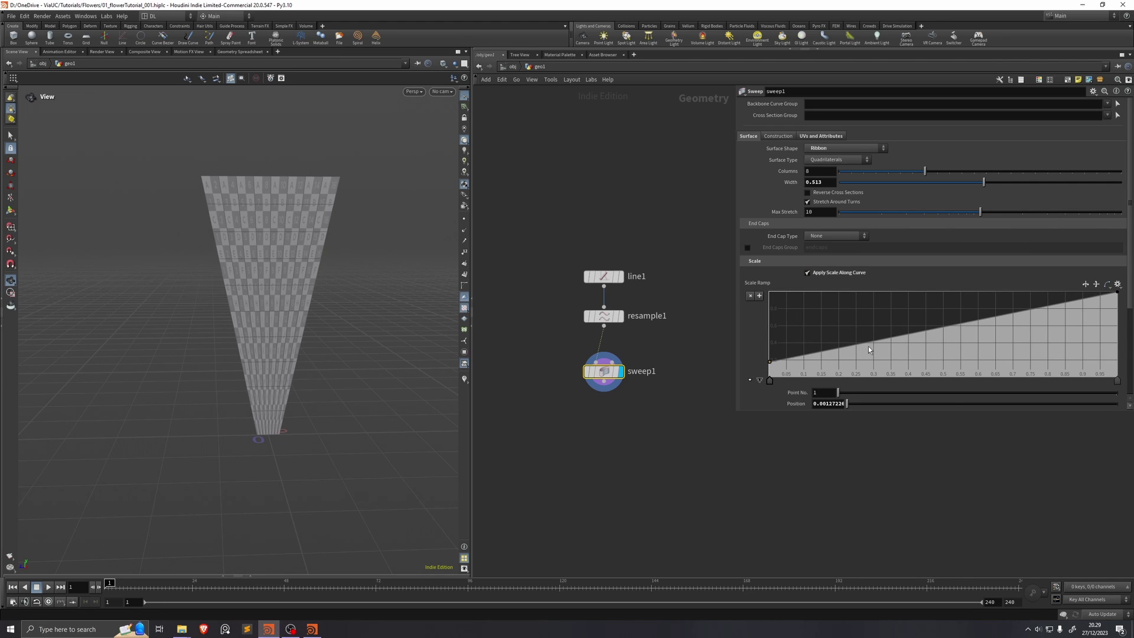
{"action": "left_click_drag", "start_coordinate": [869, 345], "coordinate": [887, 304]}
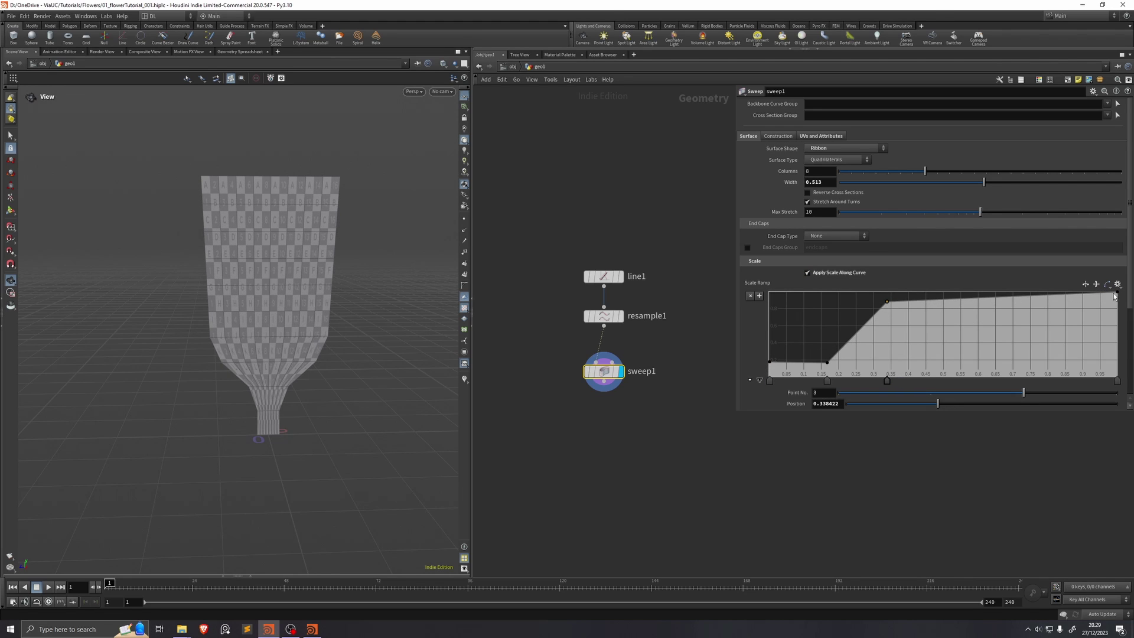
{"action": "left_click_drag", "start_coordinate": [1116, 294], "coordinate": [1117, 375]}
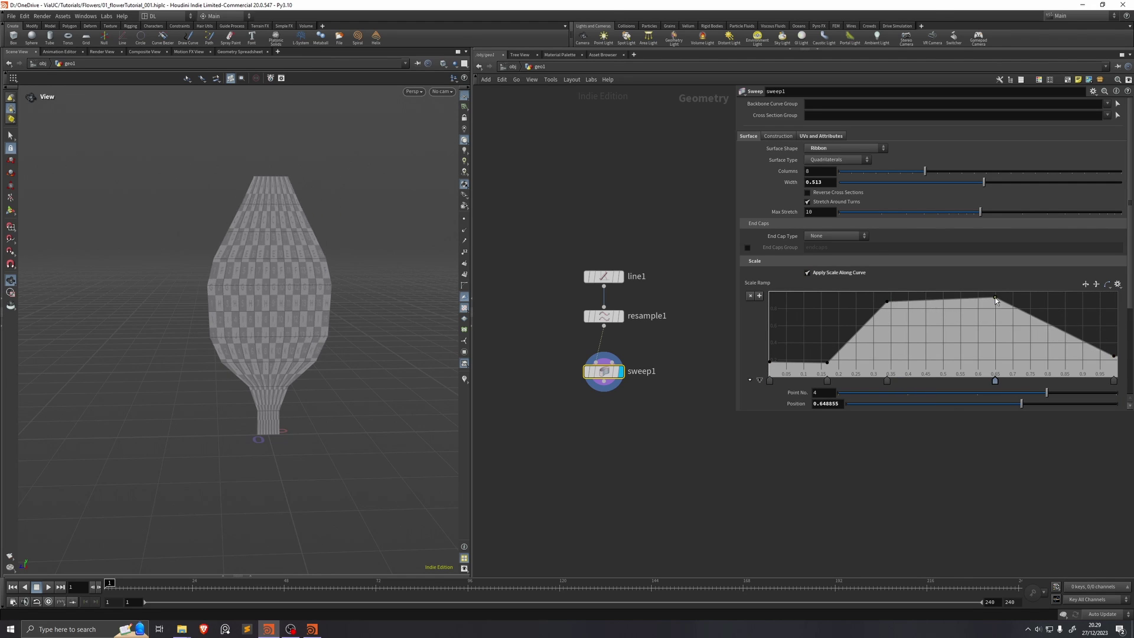
{"action": "left_click_drag", "start_coordinate": [604, 375], "coordinate": [604, 368]}
Step: Pull a connection from sweep1 and search for a Group Expression node
{"action": "middle_click_drag", "start_coordinate": [603, 369], "coordinate": [579, 312]}
{"action": "left_click_drag", "start_coordinate": [579, 326], "coordinate": [582, 378]}
{"action": "type", "text": "groupex"}
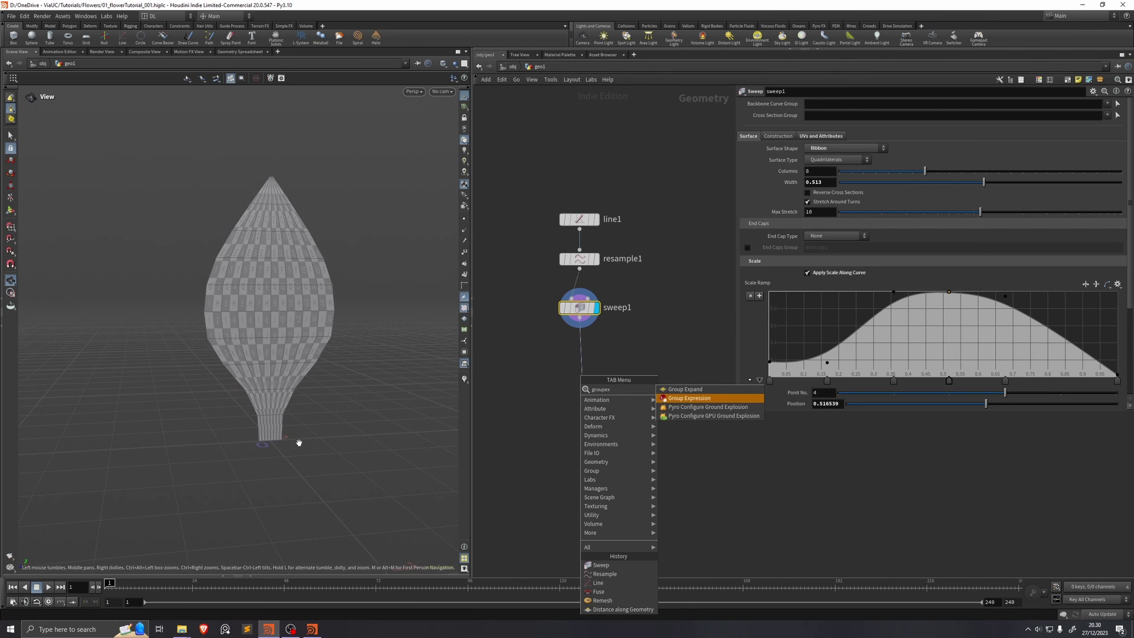
Step: Create a Group Expression point group named bottom using f@curveu==0
{"action": "left_click", "coordinate": [689, 398]}
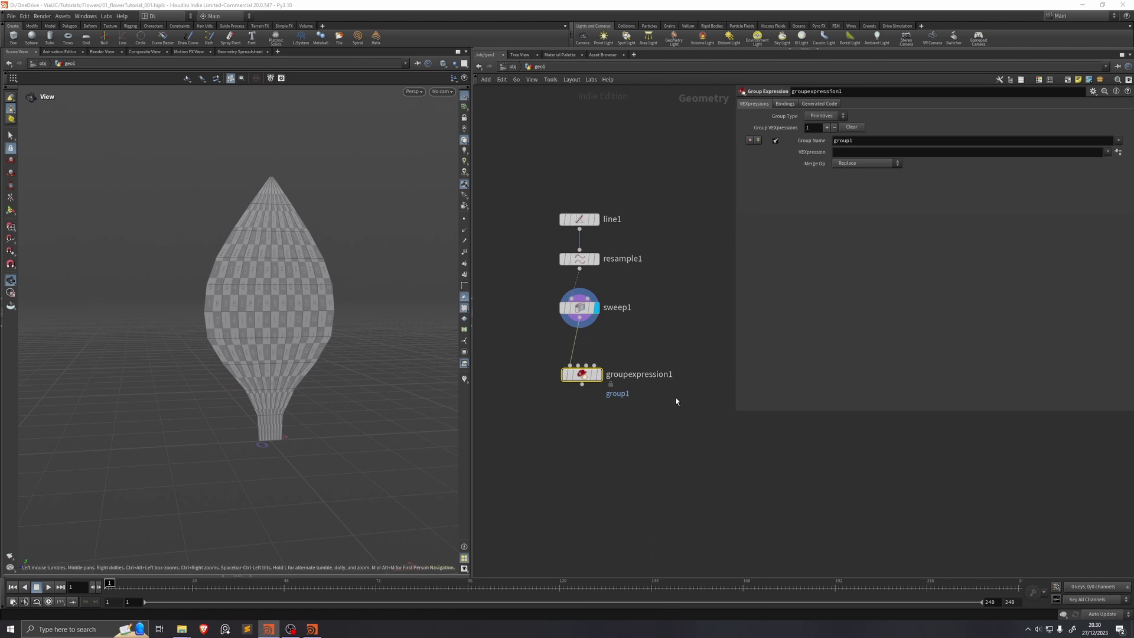
{"action": "left_click", "coordinate": [601, 368]}
{"action": "left_click", "coordinate": [823, 115]}
{"action": "left_click", "coordinate": [823, 117]}
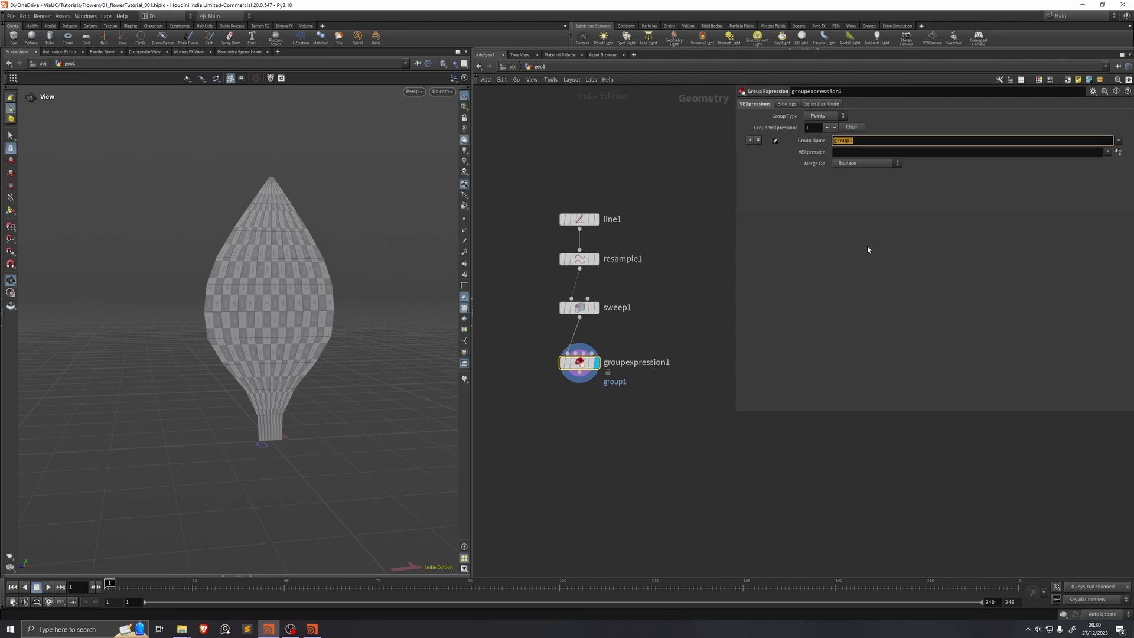
{"action": "type", "text": "bottom"}
{"action": "key", "text": "Tab"}
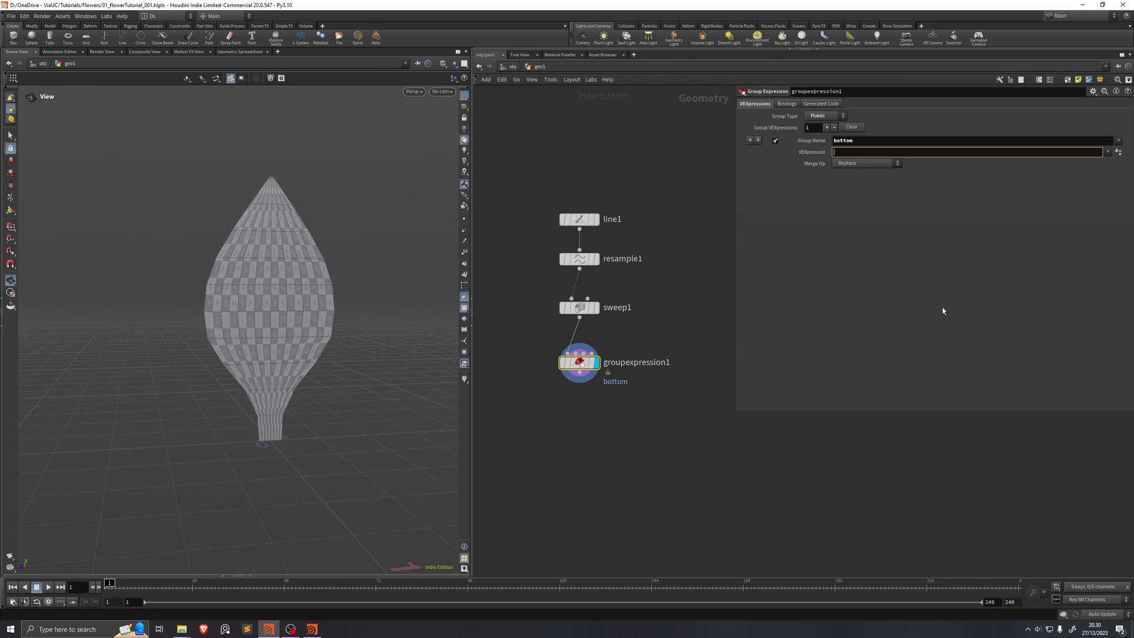
{"action": "type", "text": "f@curveu==0"}
{"action": "key", "text": "Return"}
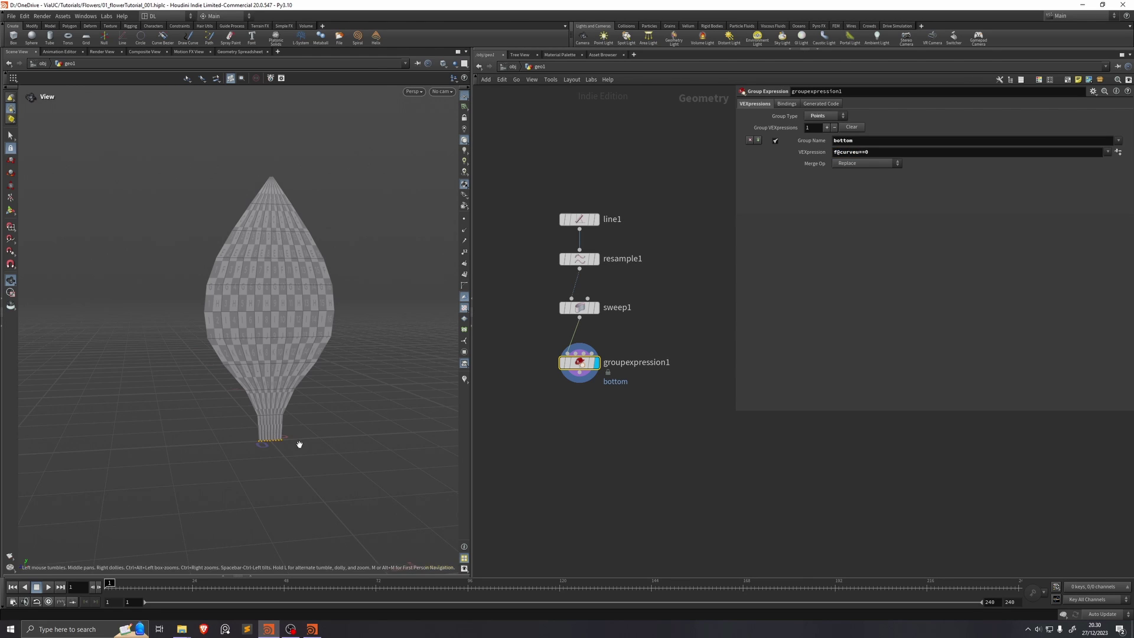
Step: Add a Group Create point group named edges from unshared edges, with Base Group off
{"action": "key", "text": "Tab"}
{"action": "type", "text": "groupe"}
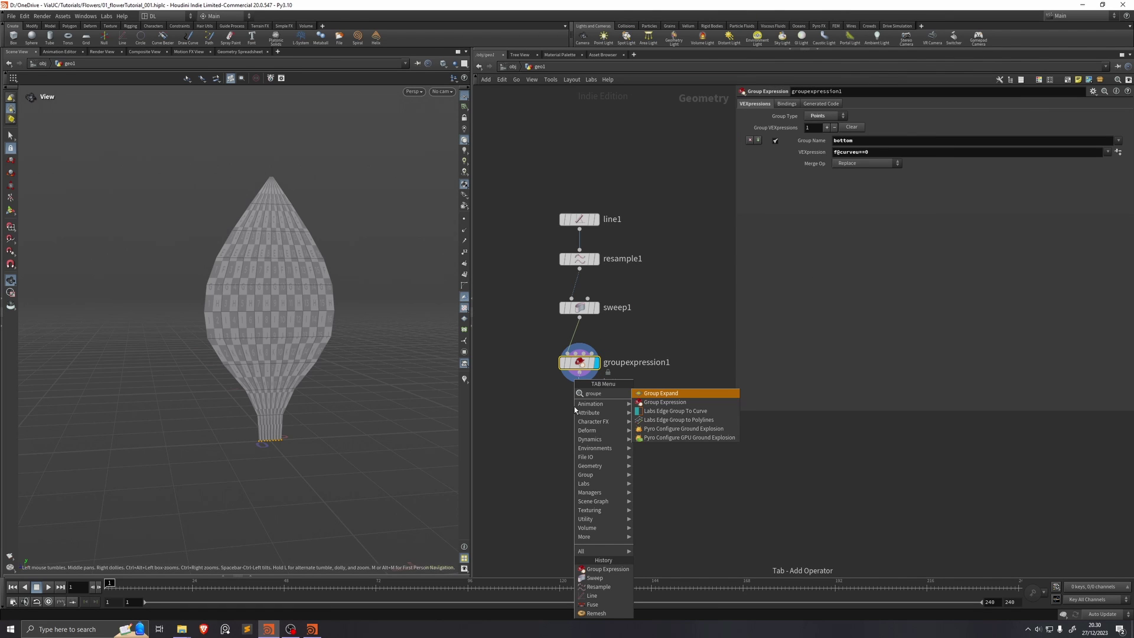
{"action": "key", "text": "BackSpace"}
{"action": "key", "text": "Return"}
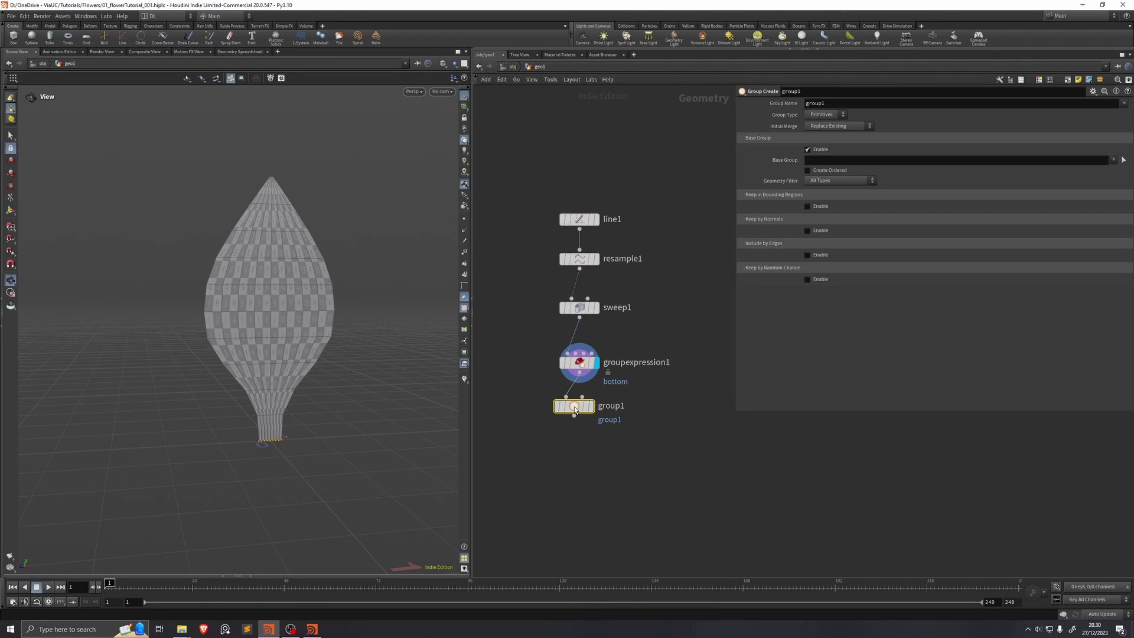
{"action": "left_click", "coordinate": [585, 404]}
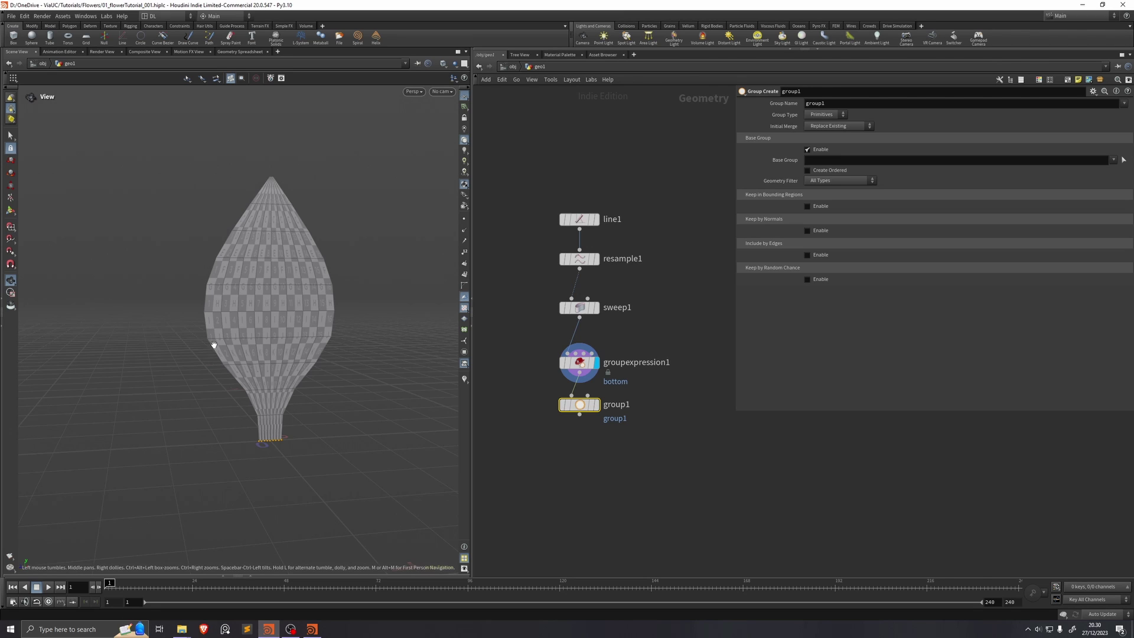
{"action": "left_click", "coordinate": [597, 404]}
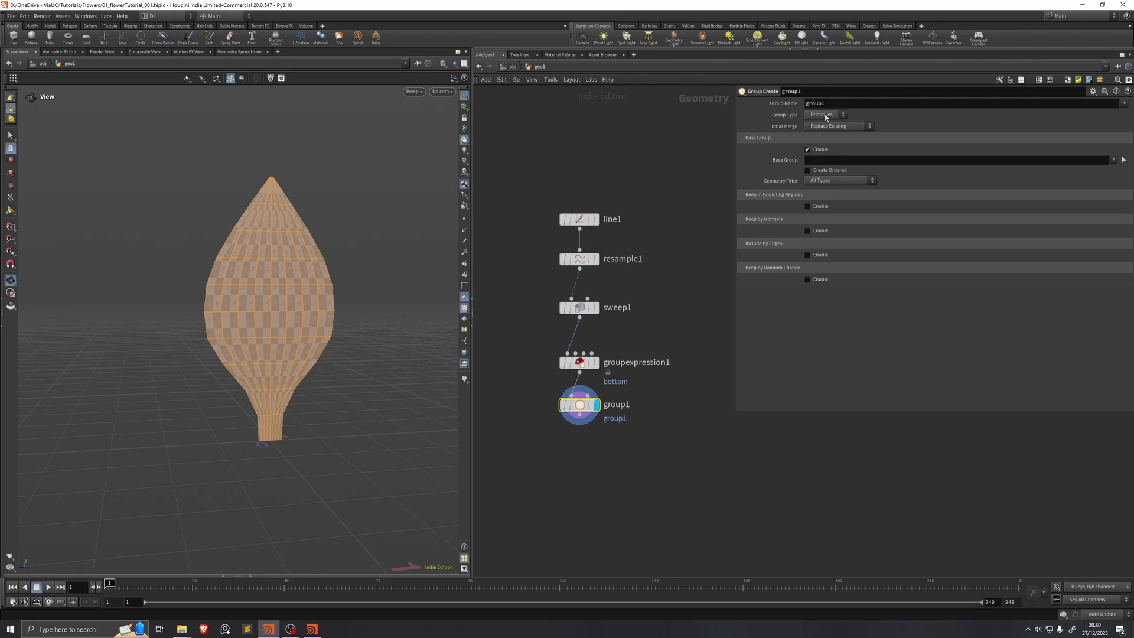
{"action": "left_click", "coordinate": [825, 114]}
{"action": "left_click", "coordinate": [824, 125]}
{"action": "type", "text": "edges"}
{"action": "key", "text": "Return"}
{"action": "left_click", "coordinate": [808, 150]}
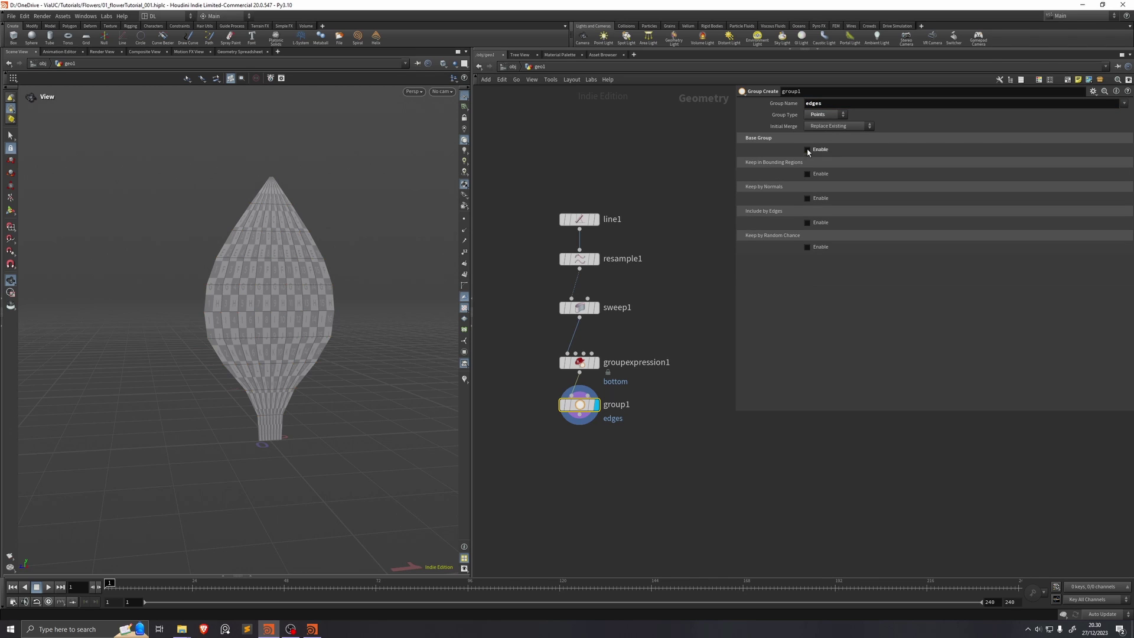
{"action": "left_click", "coordinate": [807, 223]}
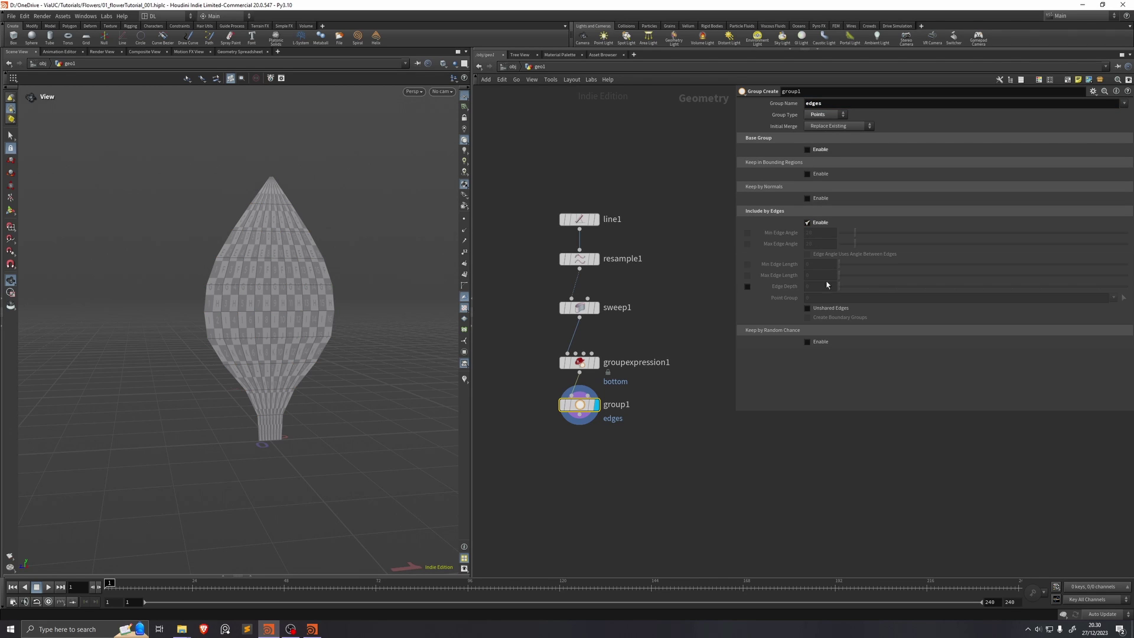
{"action": "left_click", "coordinate": [808, 309]}
Step: Add a Distance along Geometry node below group1 and display it
{"action": "key", "text": "Tab"}
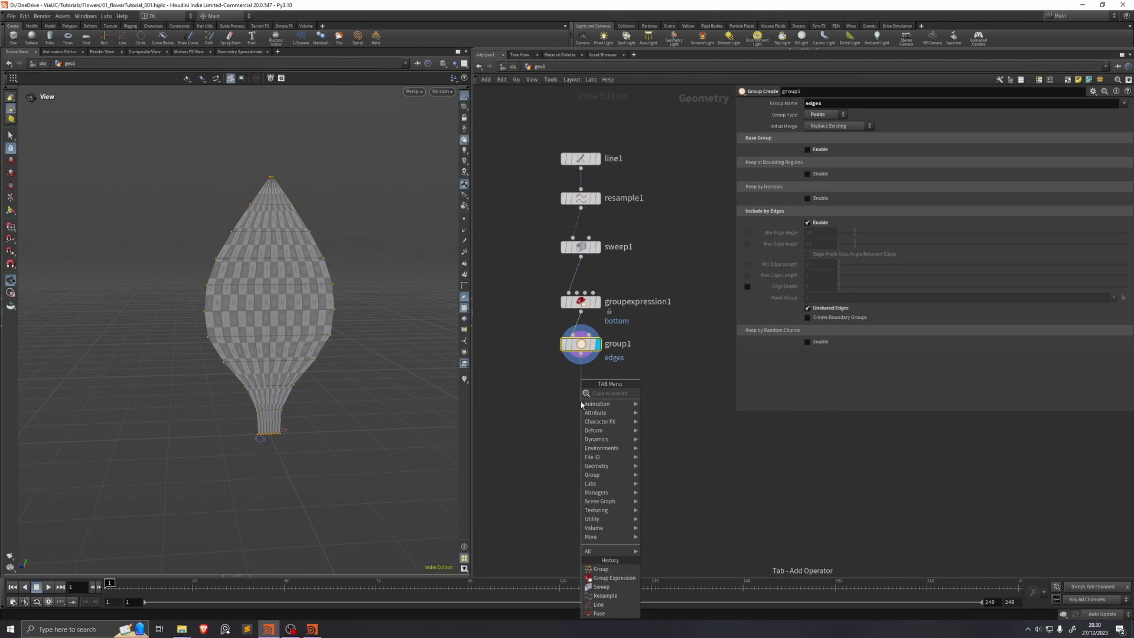
{"action": "type", "text": "distance"}
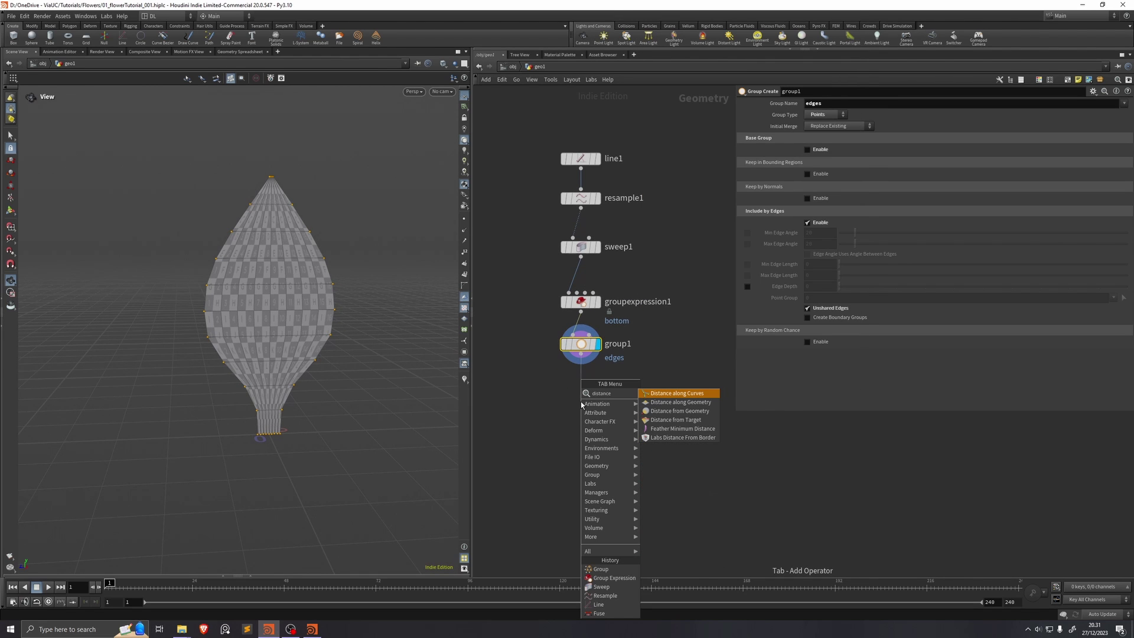
{"action": "key", "text": "Down"}
{"action": "key", "text": "Return"}
{"action": "left_click", "coordinate": [581, 405]}
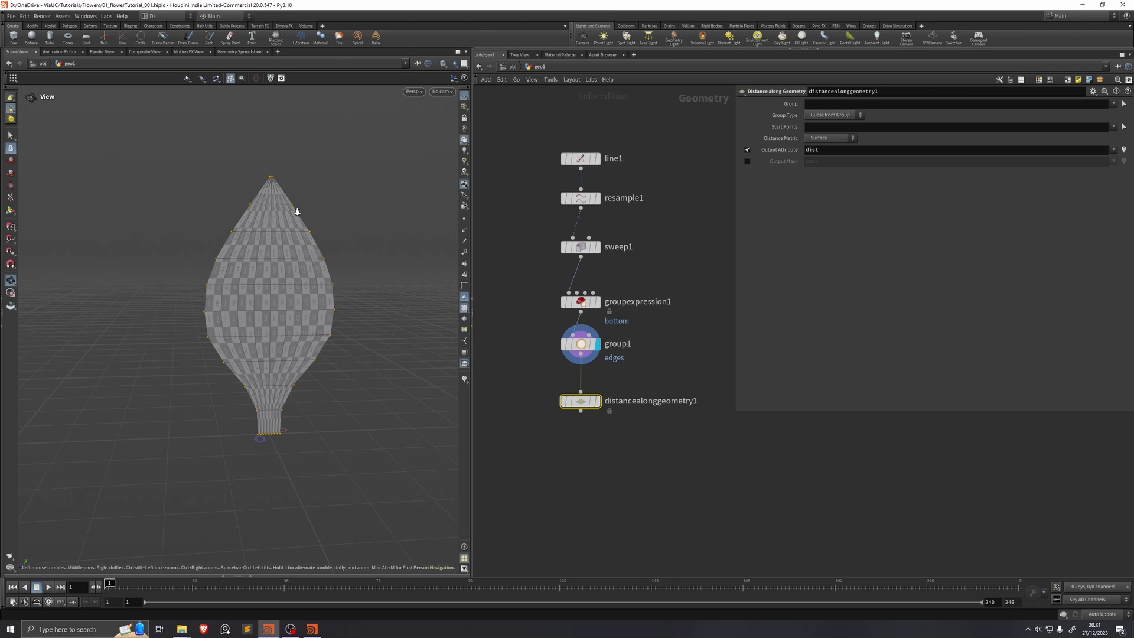
{"action": "scroll", "coordinate": [303, 201], "scroll_direction": "up", "scroll_amount": 2}
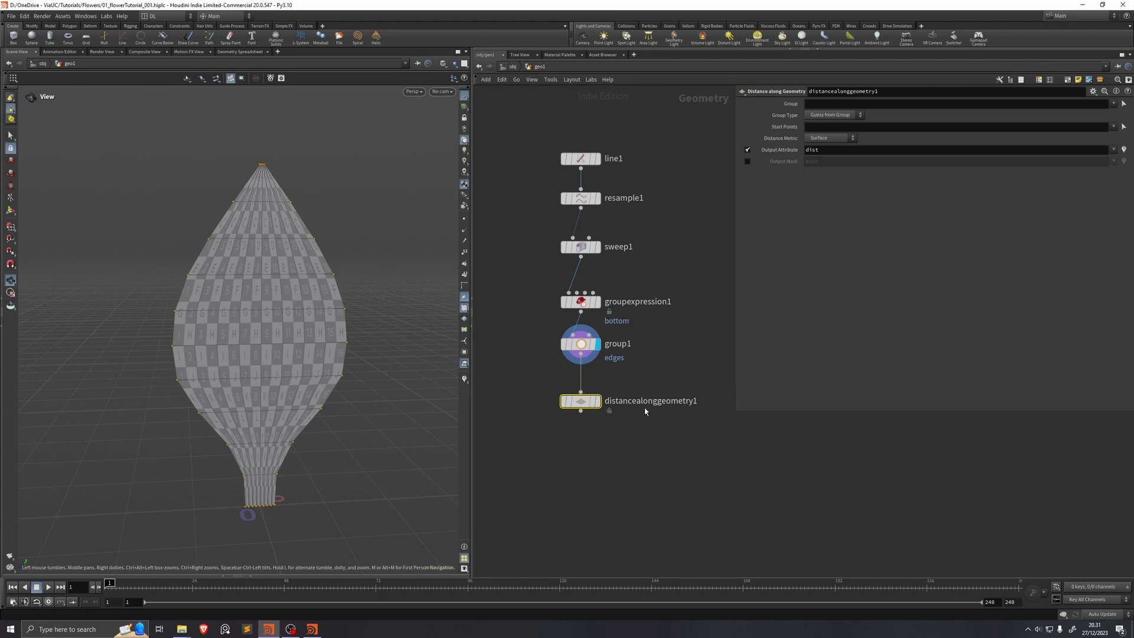
{"action": "key", "text": "r"}
Step: Measure from the edges group, outputting a mask with Maximum Distance radius instead of an attribute
{"action": "left_click", "coordinate": [1113, 126]}
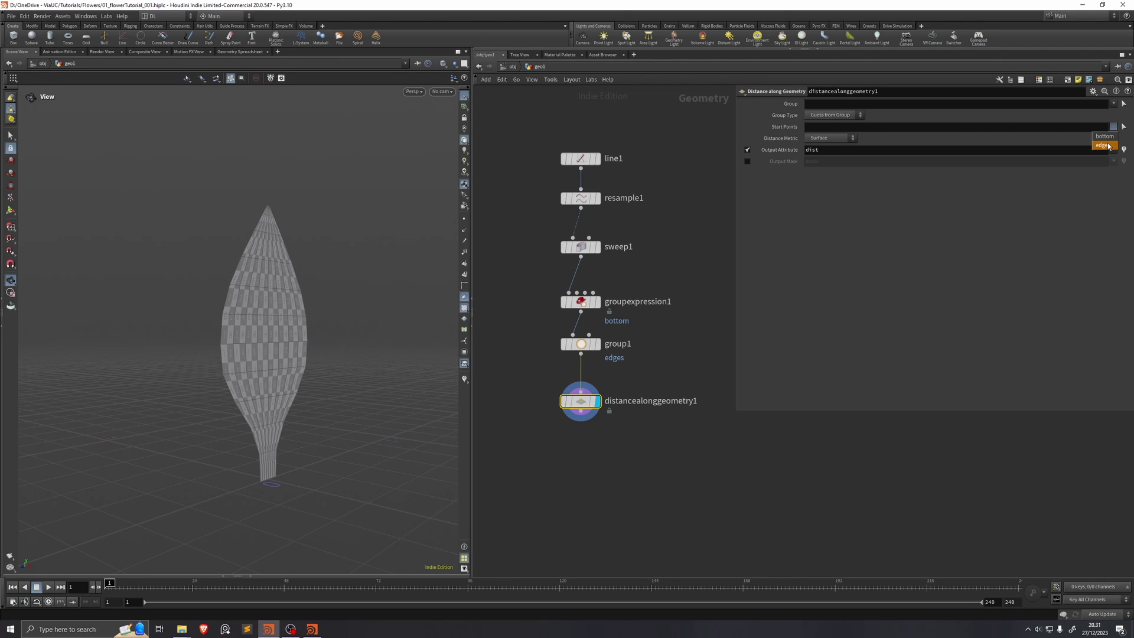
{"action": "left_click", "coordinate": [1109, 145]}
{"action": "left_click", "coordinate": [747, 150]}
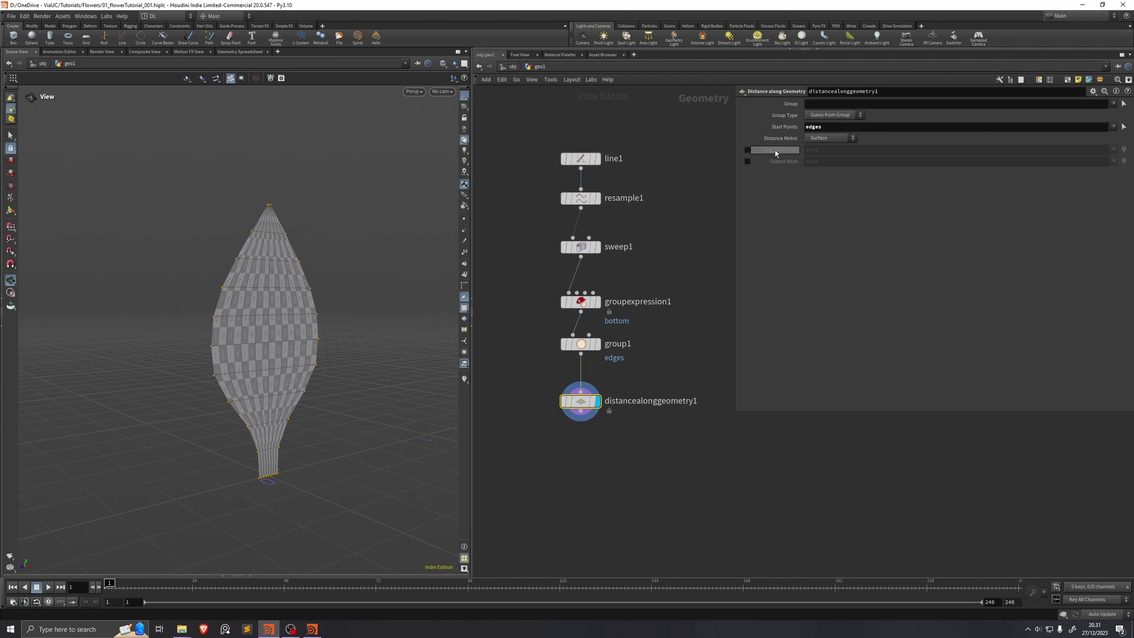
{"action": "left_click", "coordinate": [747, 162]}
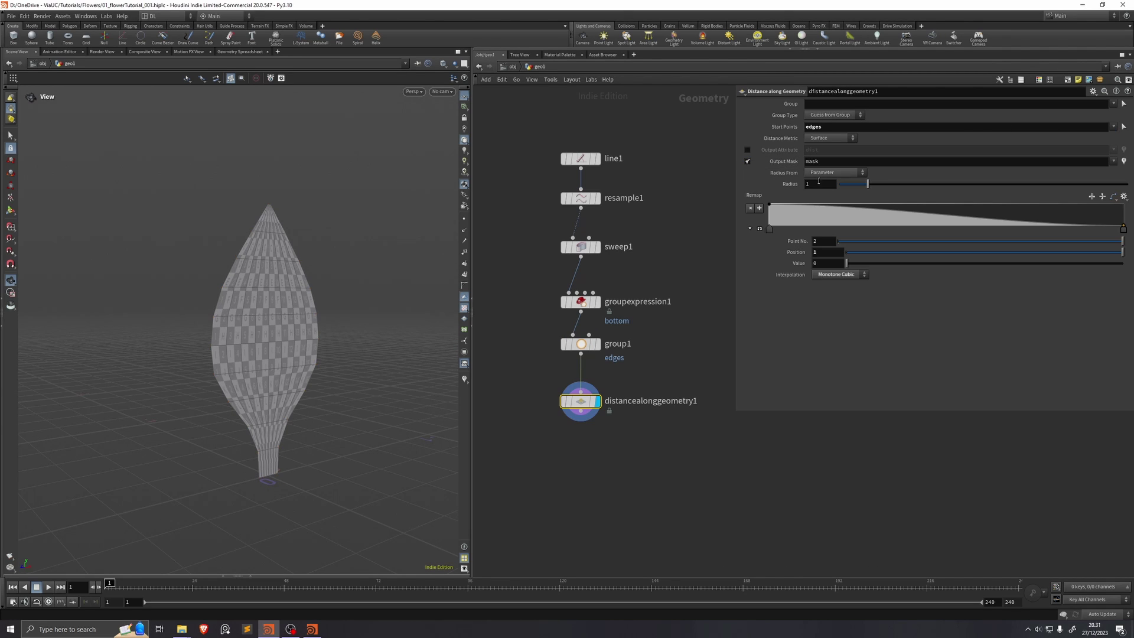
{"action": "left_click", "coordinate": [853, 175]}
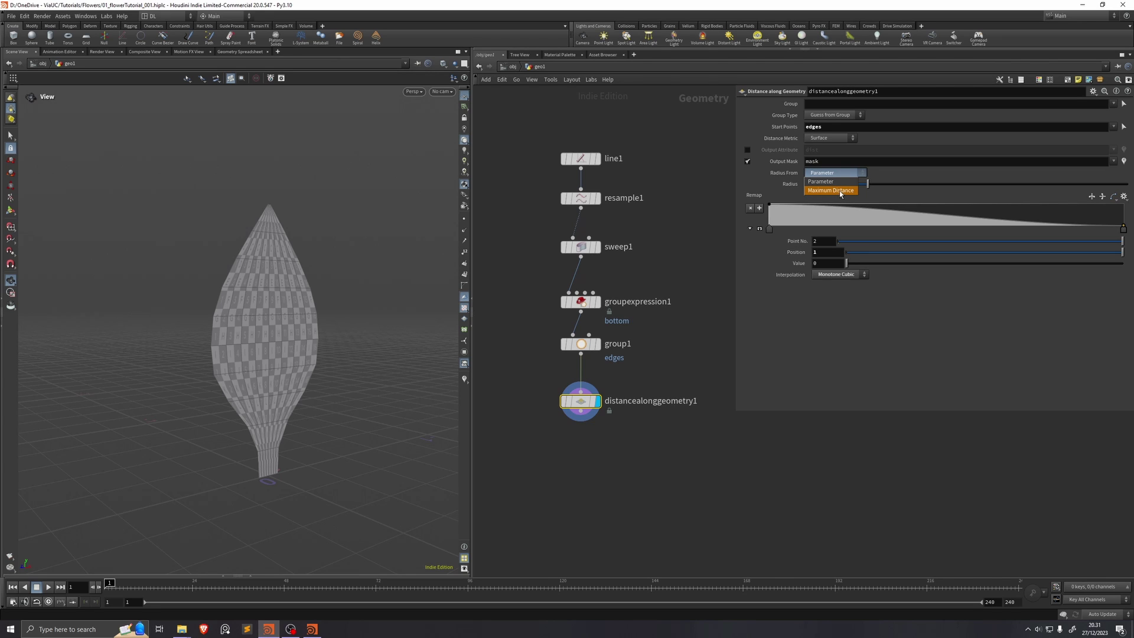
{"action": "left_click", "coordinate": [841, 190]}
{"action": "middle_click", "coordinate": [581, 403]}
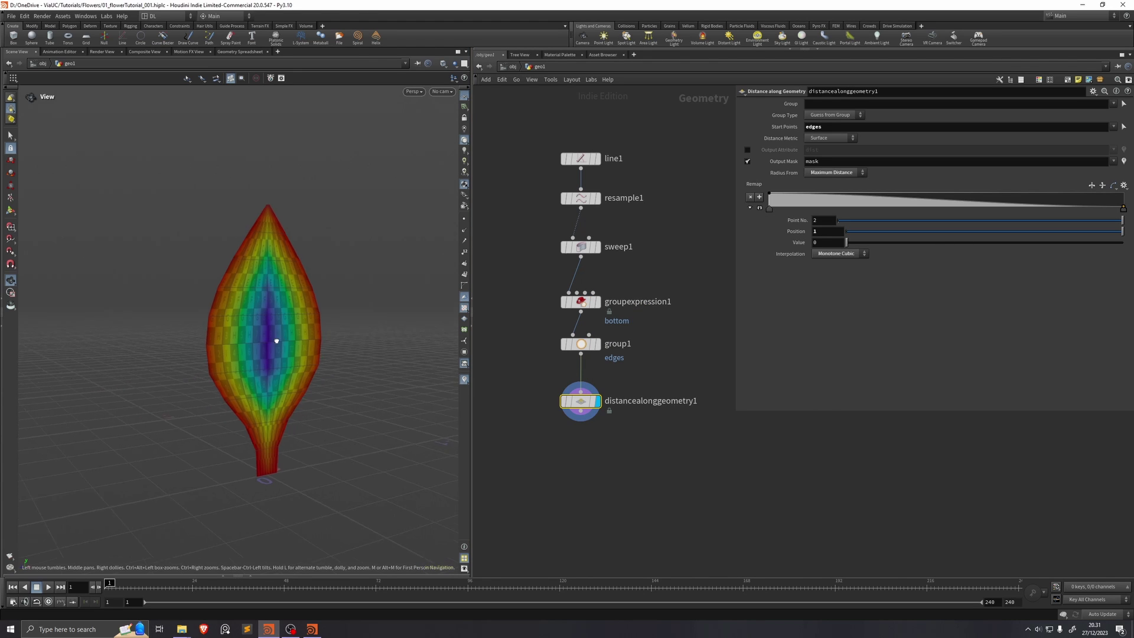
{"action": "scroll", "coordinate": [284, 341], "scroll_direction": "up", "scroll_amount": 3}
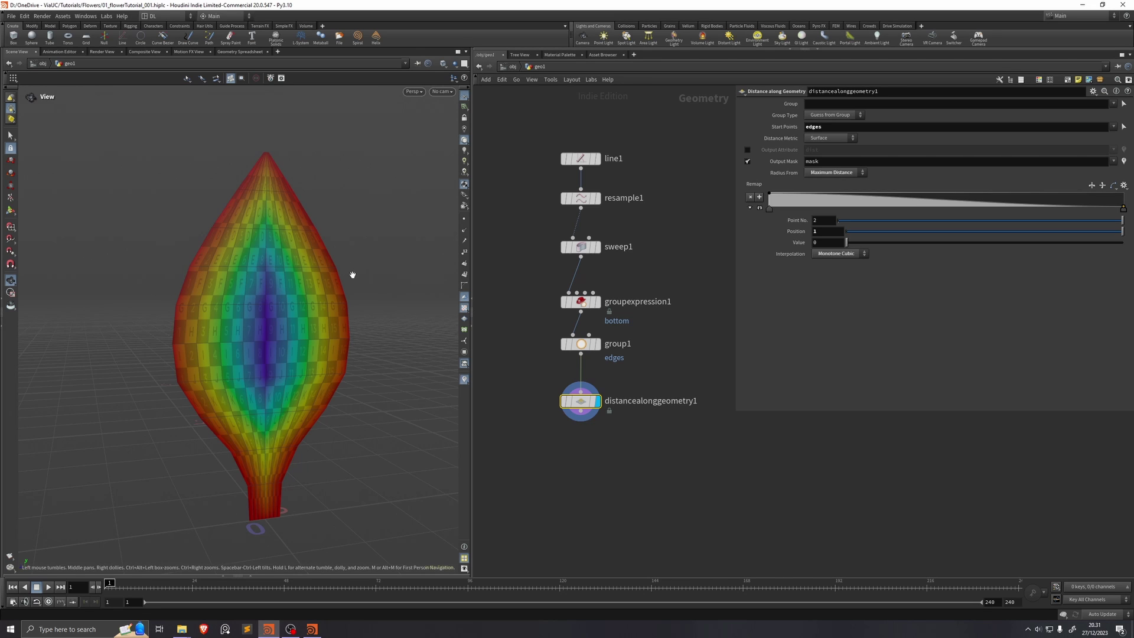
Step: Add a Remesh node below distancealonggeometry1 with Target Size 0.075 and display it
{"action": "key", "text": "Tab"}
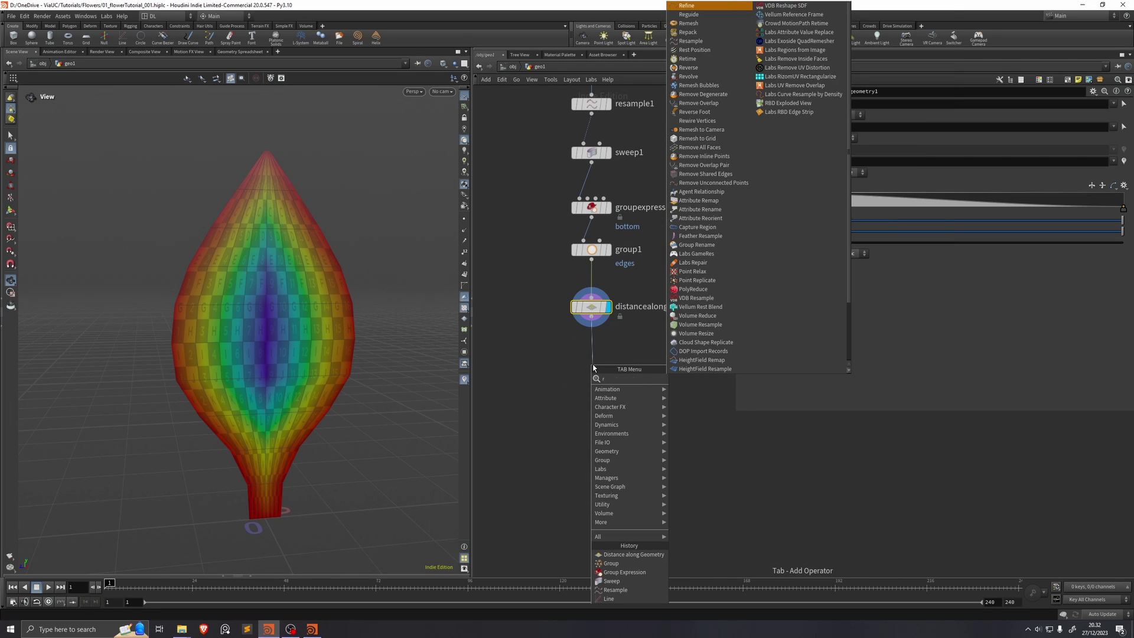
{"action": "type", "text": "reme"}
{"action": "key", "text": "Return"}
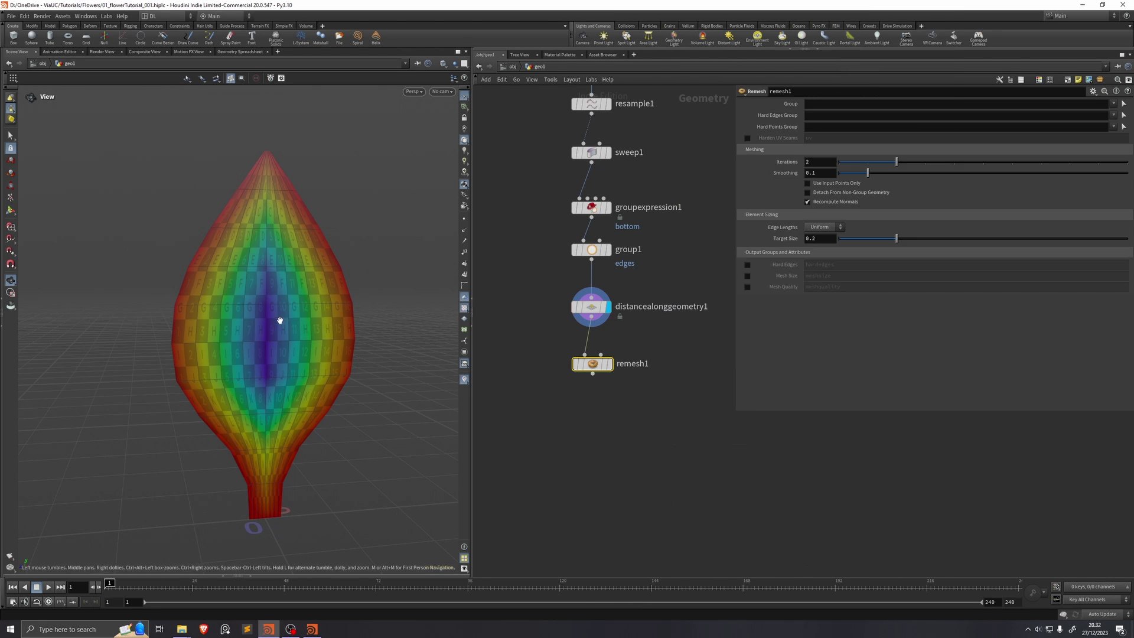
{"action": "left_click_drag", "start_coordinate": [260, 193], "coordinate": [330, 225]}
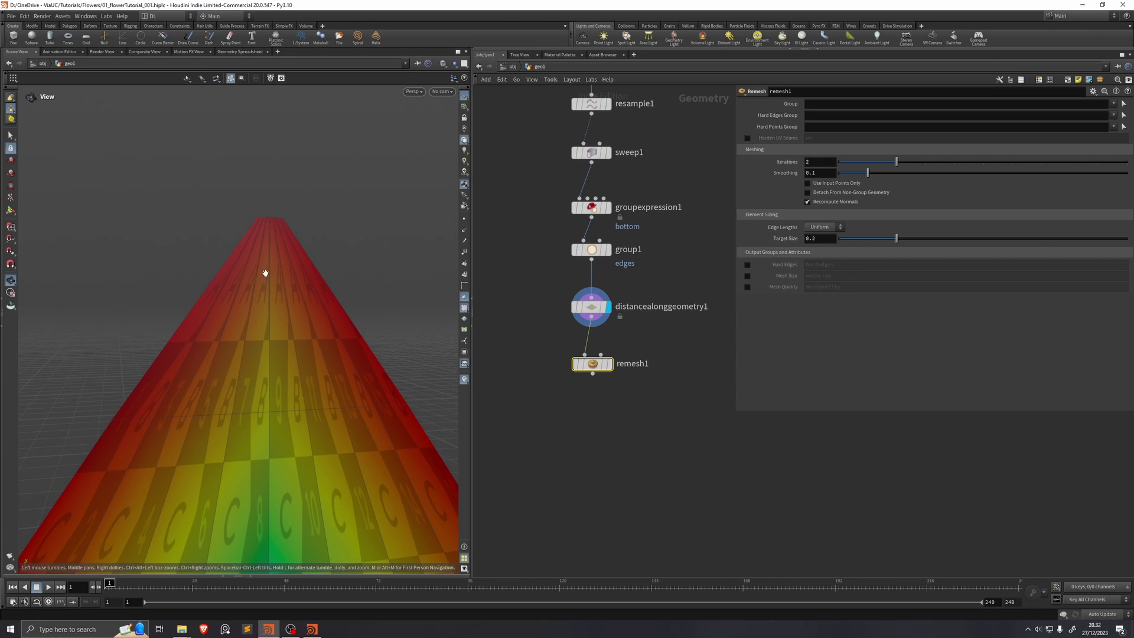
{"action": "key", "text": "h"}
{"action": "left_click", "coordinate": [608, 363]}
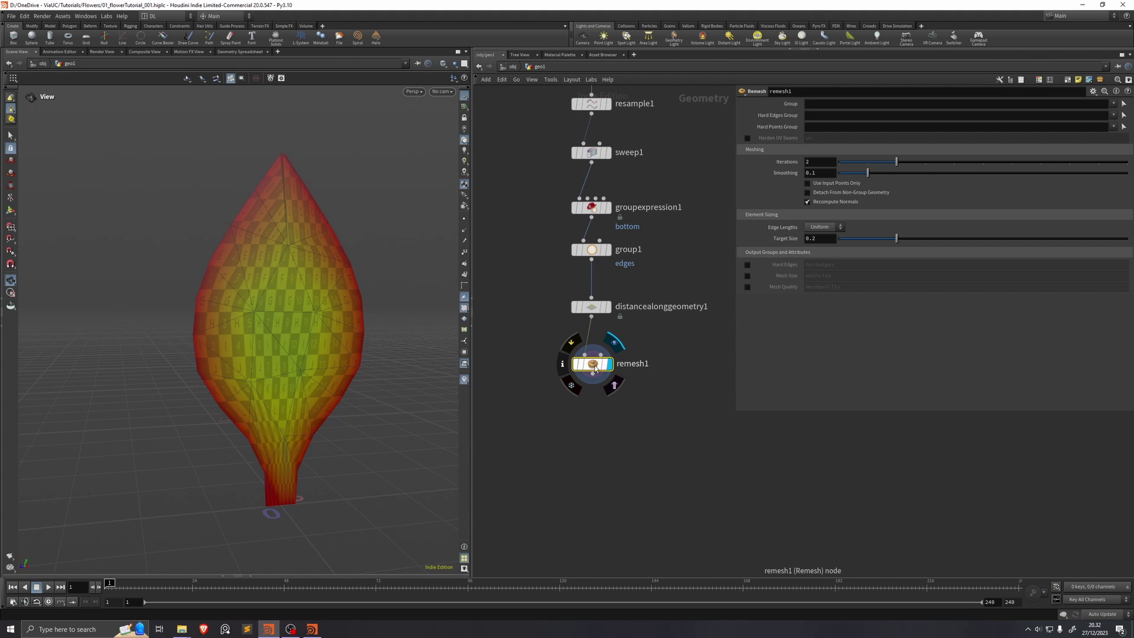
{"action": "left_click_drag", "start_coordinate": [592, 364], "coordinate": [594, 351]}
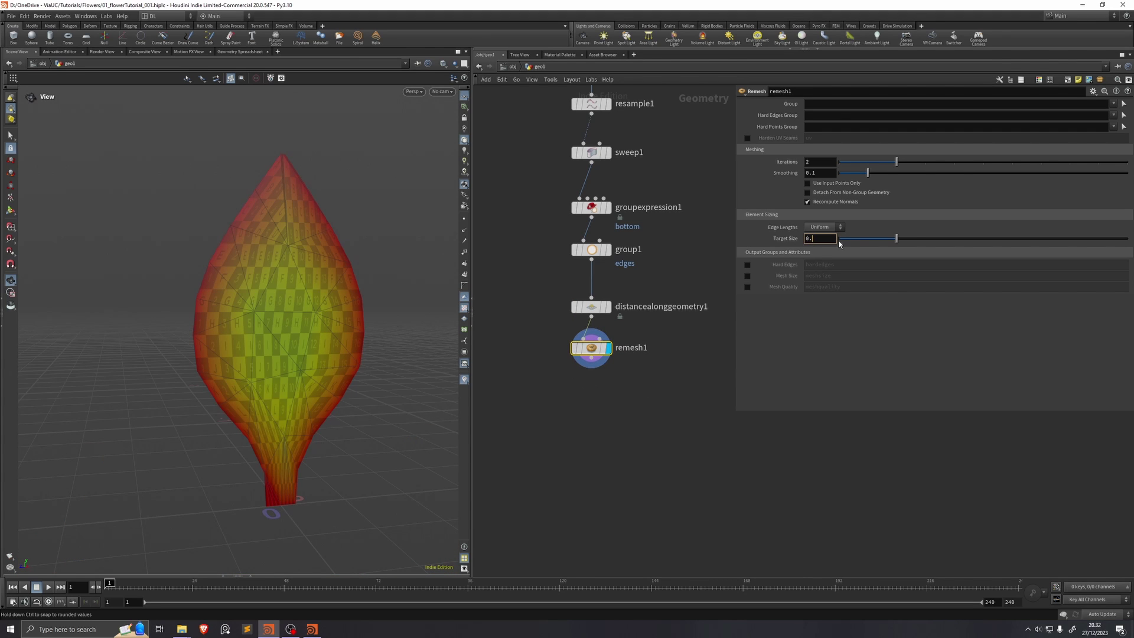
{"action": "type", "text": "0.075"}
{"action": "key", "text": "Return"}
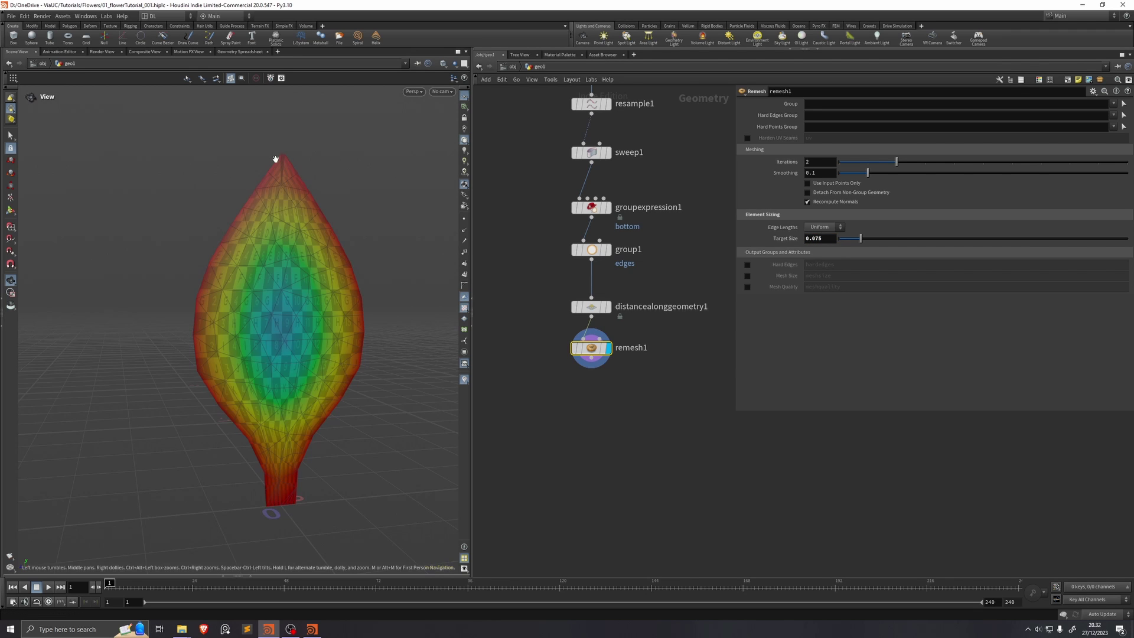
{"action": "scroll", "coordinate": [284, 155], "scroll_direction": "up", "scroll_amount": 5}
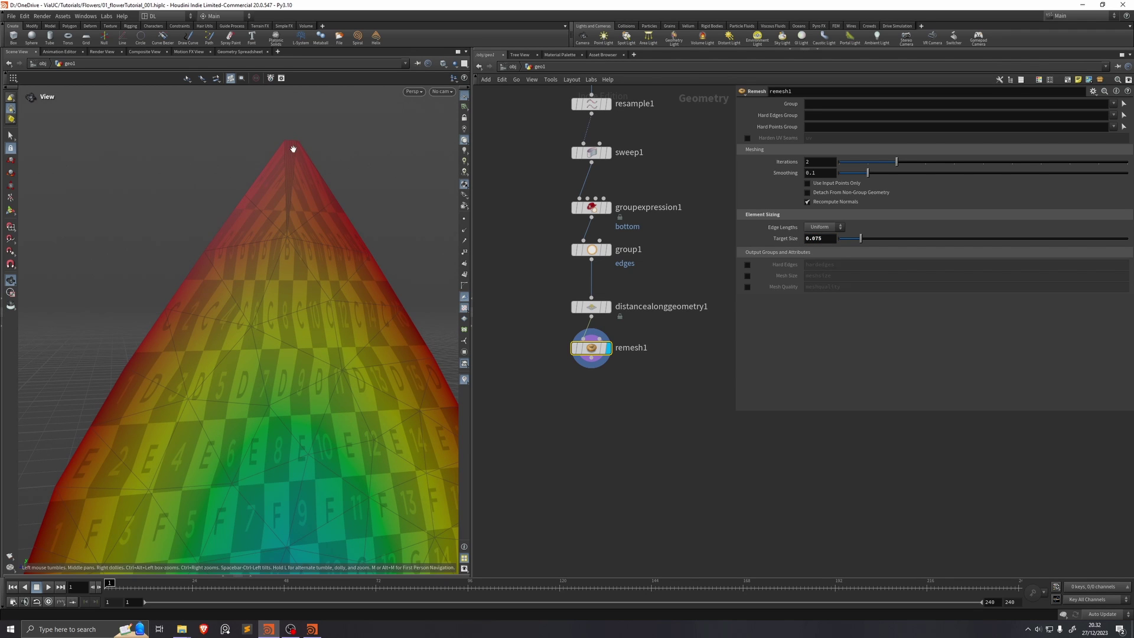
Step: Add a Fuse node under remesh1 with Snap Distance 0.015126
{"action": "scroll", "coordinate": [289, 151], "scroll_direction": "down", "scroll_amount": 5}
{"action": "key", "text": "Tab"}
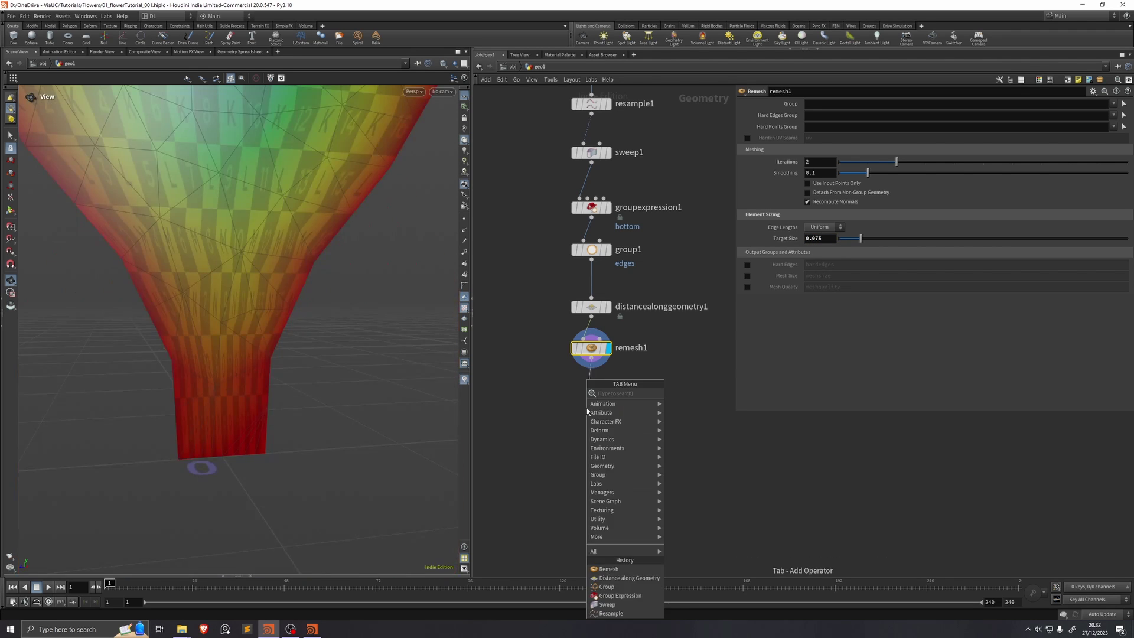
{"action": "type", "text": "fuse"}
{"action": "key", "text": "Return"}
{"action": "left_click", "coordinate": [591, 390]}
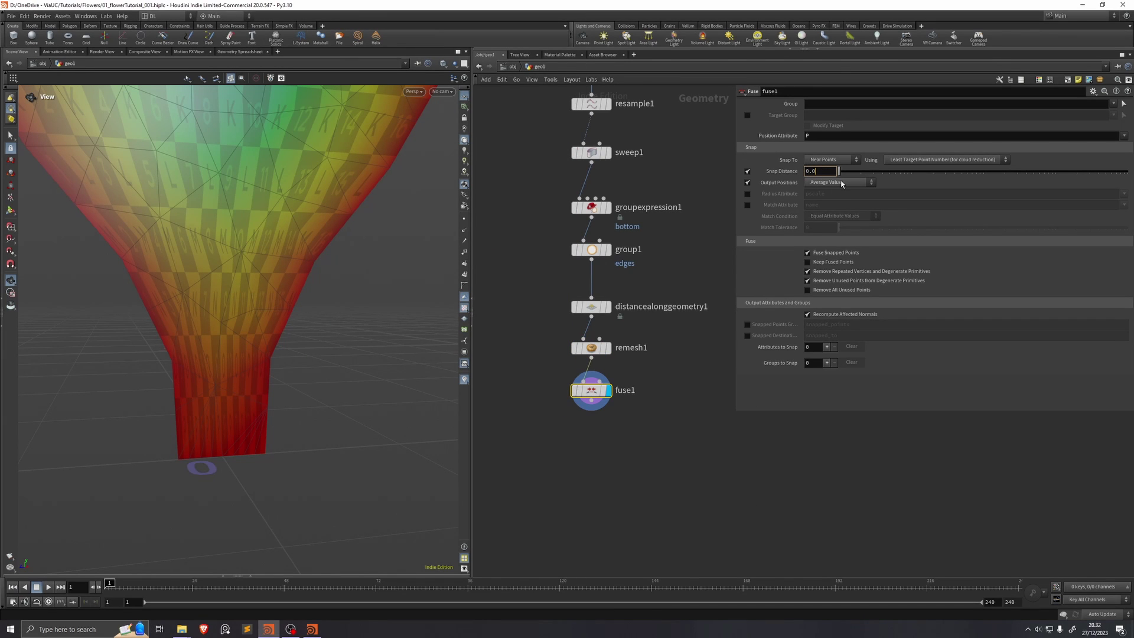
{"action": "left_click_drag", "start_coordinate": [839, 170], "coordinate": [924, 172]}
{"action": "key", "text": "h"}
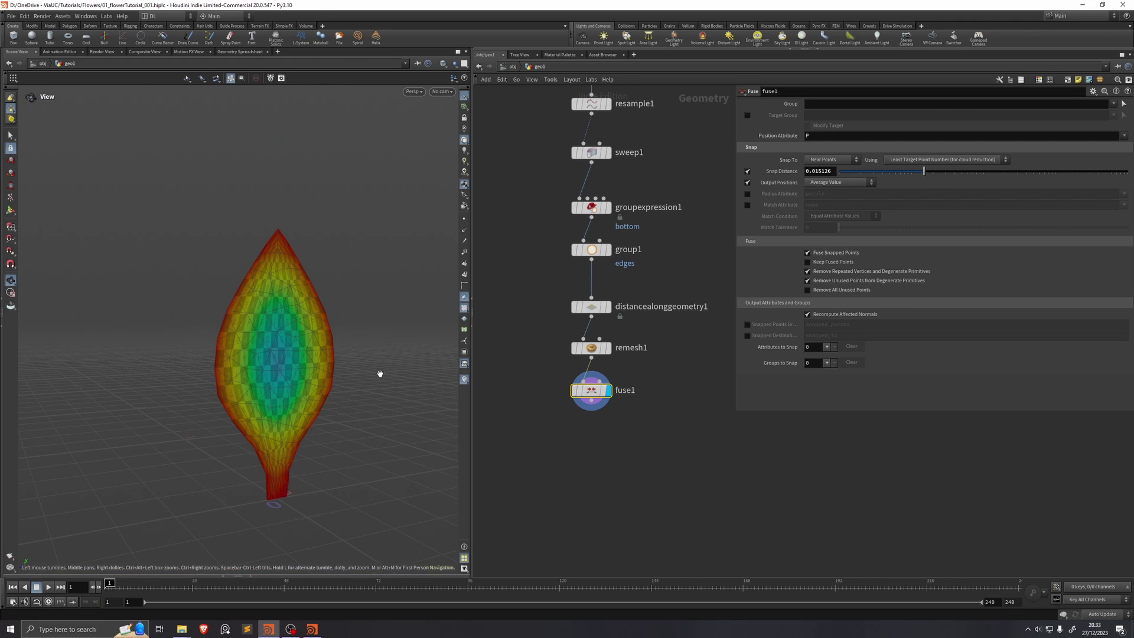
{"action": "left_click_drag", "start_coordinate": [340, 370], "coordinate": [306, 231]}
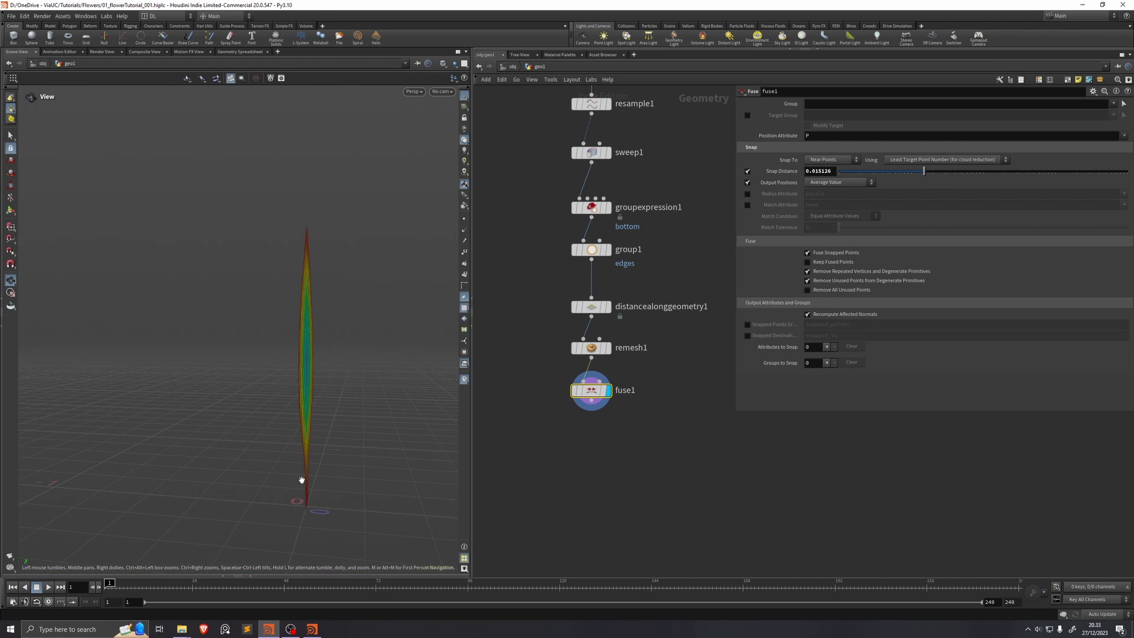
Step: Add an Attribute Wrangle after fuse1 reading chf("amount") and create its Amount spare parameter
{"action": "left_click", "coordinate": [591, 400]}
{"action": "key", "text": "Tab"}
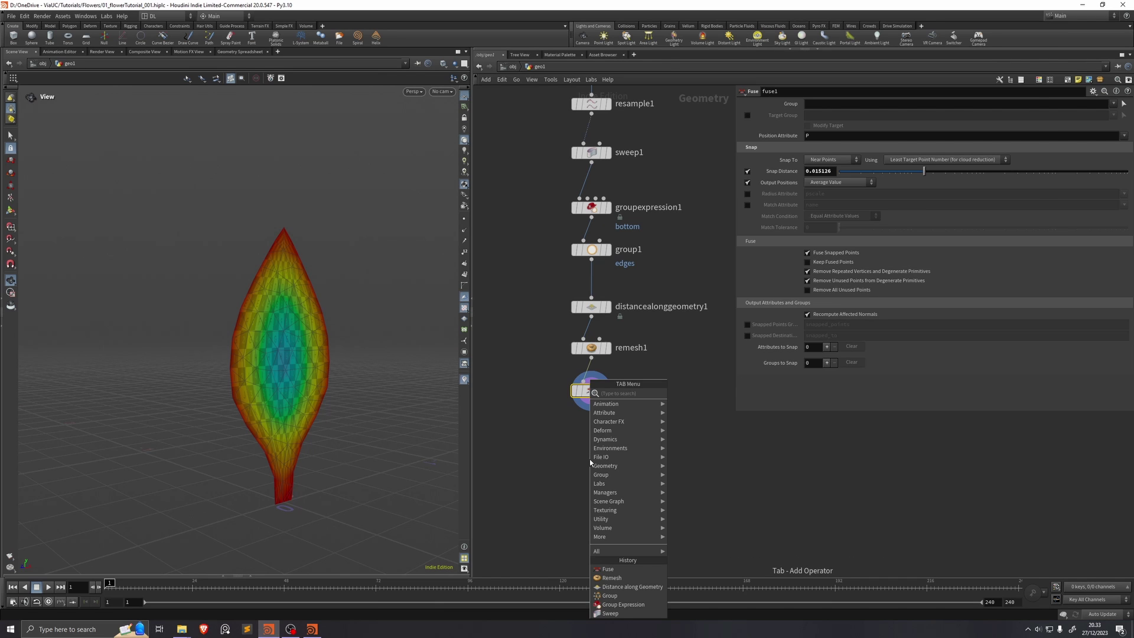
{"action": "type", "text": "atwra"}
{"action": "key", "text": "Return"}
{"action": "left_click", "coordinate": [831, 190]}
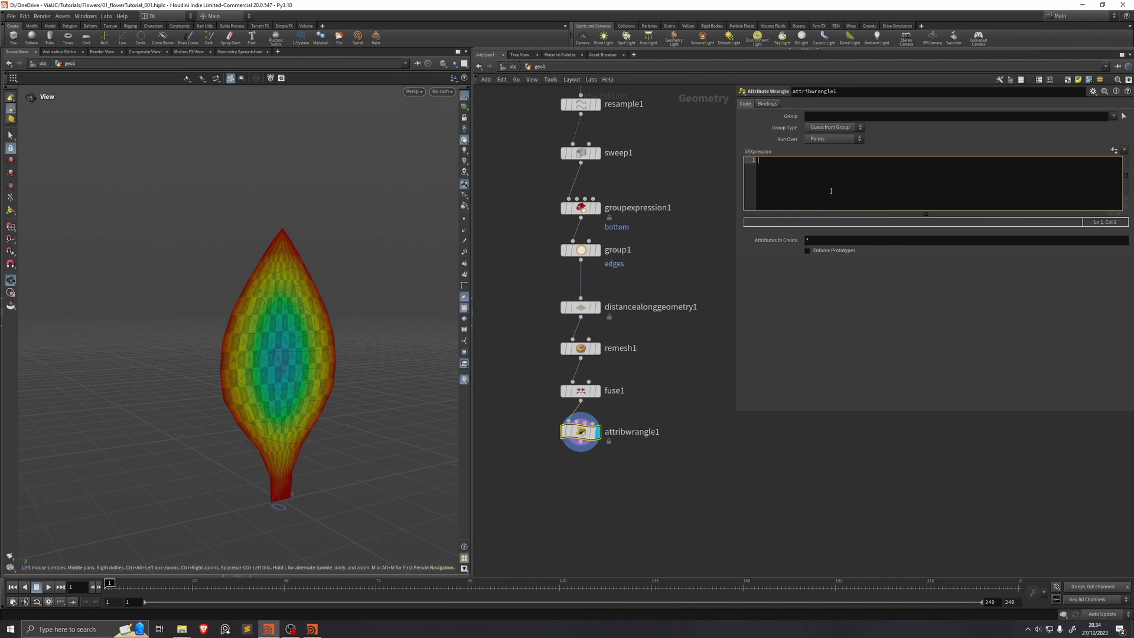
{"action": "type", "text": "float amount "}
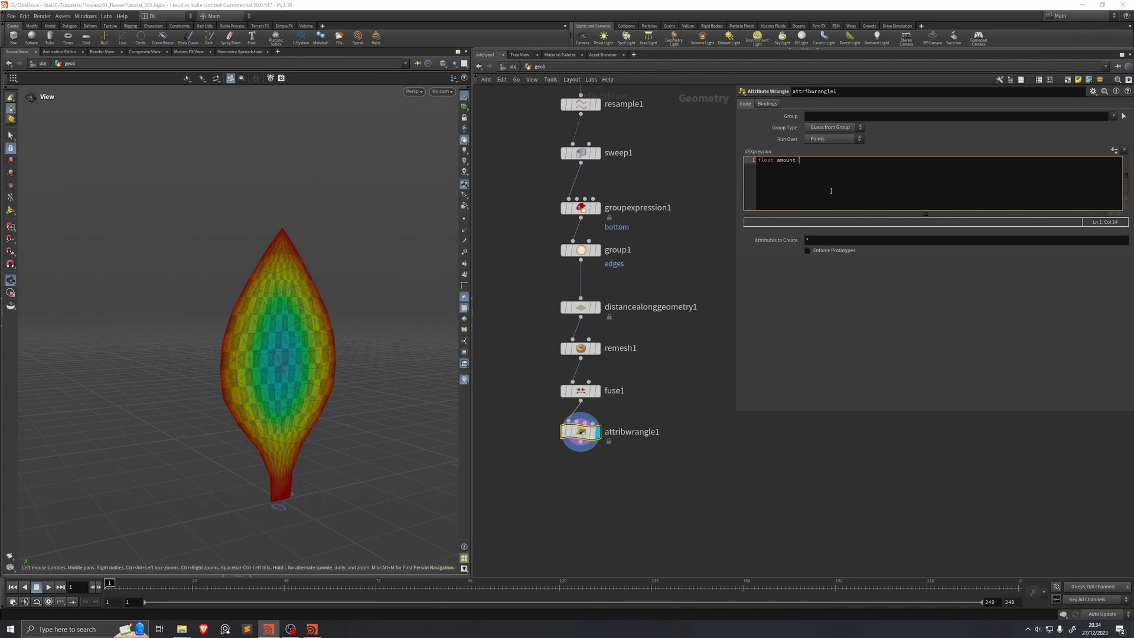
{"action": "type", "text": "= chf(\"amount\");"}
{"action": "left_click", "coordinate": [1114, 150]}
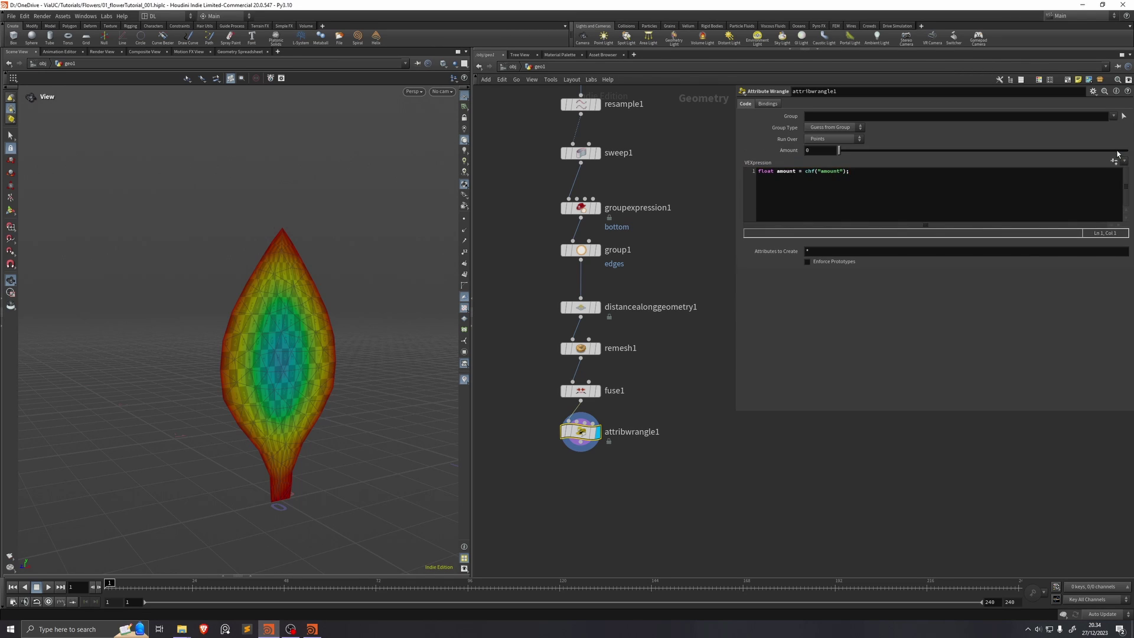
{"action": "left_click_drag", "start_coordinate": [863, 176], "coordinate": [804, 171]}
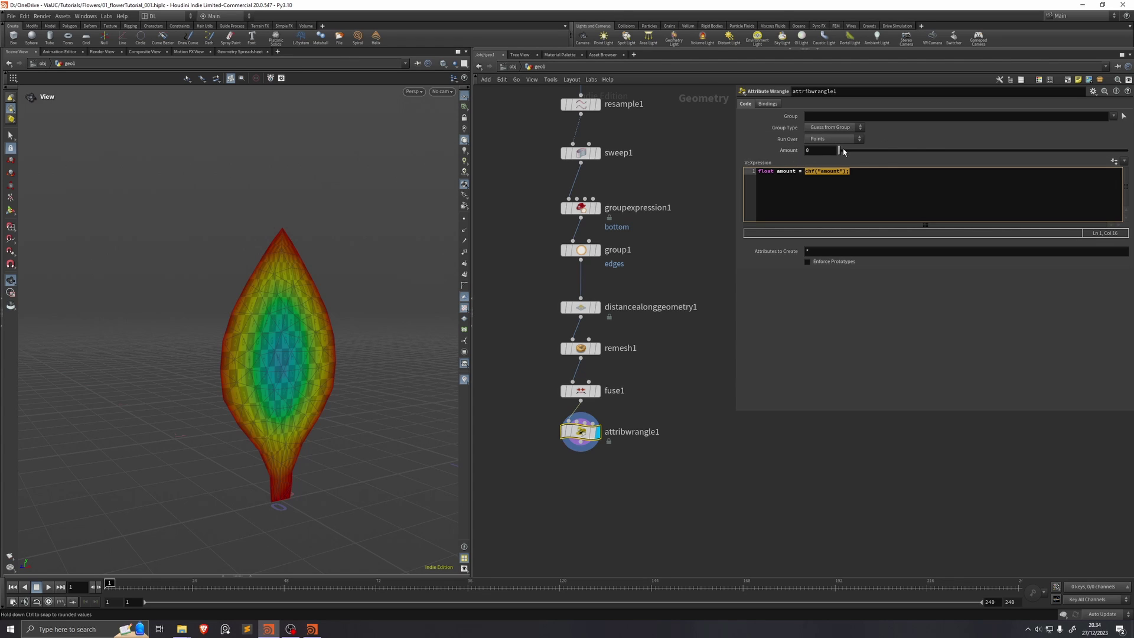
{"action": "left_click_drag", "start_coordinate": [839, 150], "coordinate": [767, 164]}
Step: Extend the VEX to subtract amount from @P.x and scale it by an edge_mask chramp
{"action": "left_click", "coordinate": [868, 181]}
{"action": "key", "text": "Return"}
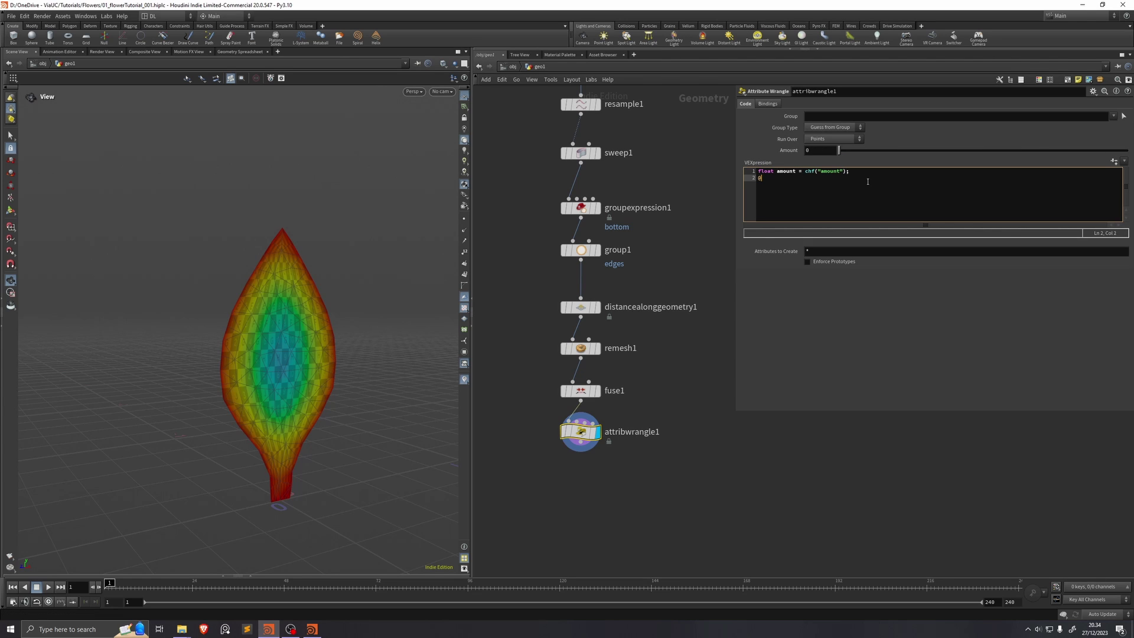
{"action": "type", "text": "@P.x -"}
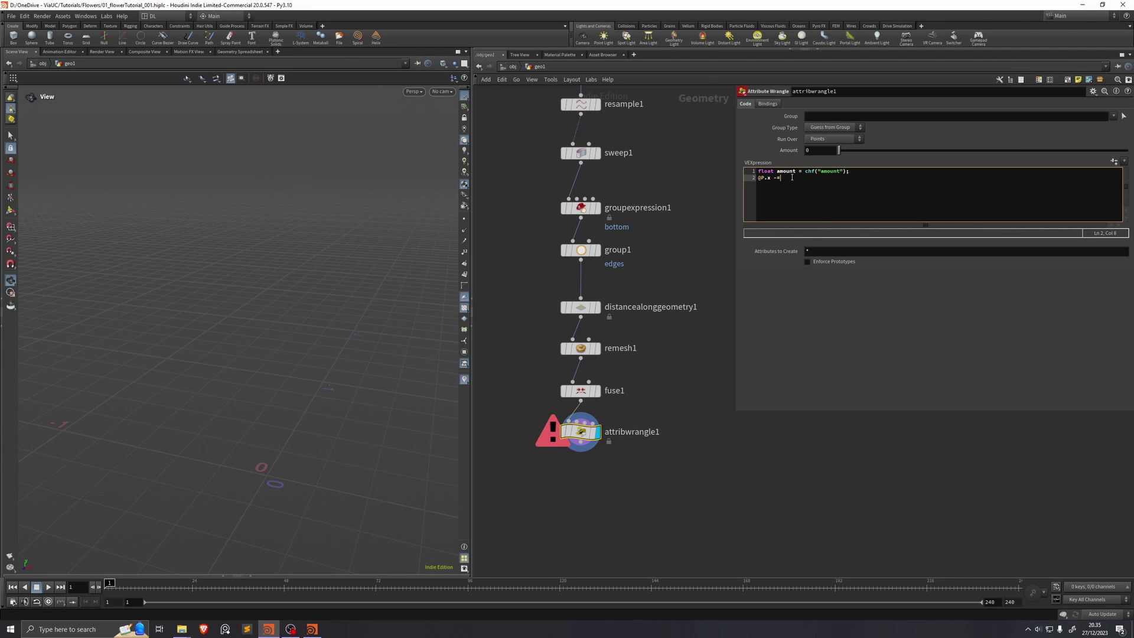
{"action": "type", "text": "= amount;"}
{"action": "mouse_move", "coordinate": [838, 150]}
{"action": "left_mouse_down"}
{"action": "mouse_move", "coordinate": [1080, 166]}
{"action": "mouse_move", "coordinate": [925, 165]}
{"action": "mouse_move", "coordinate": [1090, 166]}
{"action": "mouse_move", "coordinate": [836, 168]}
{"action": "left_mouse_up"}
{"action": "left_click", "coordinate": [856, 171]}
{"action": "key", "text": "Return"}
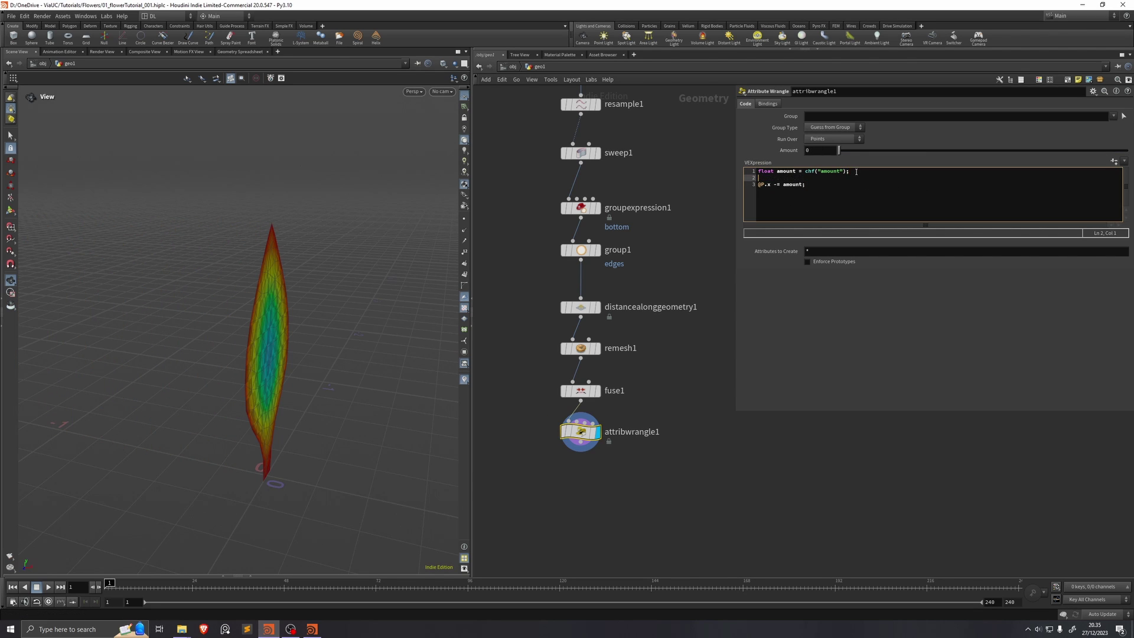
{"action": "type", "text": "amount *= chramp(\"ed"}
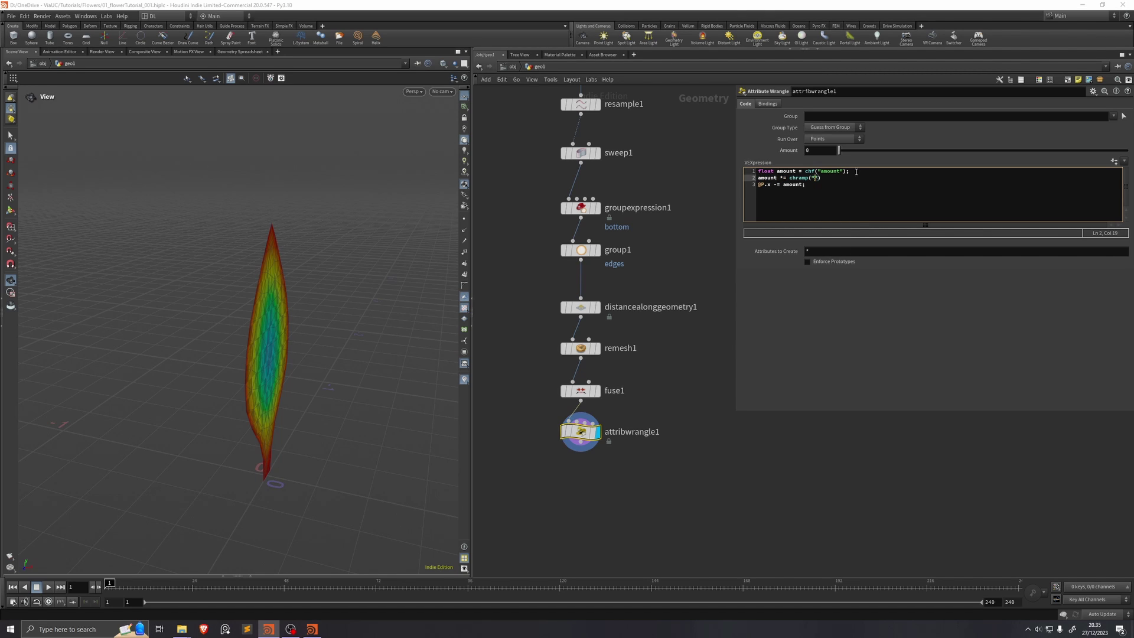
{"action": "type", "text": "ge_mask\", f@center_mask);"}
Step: Rename the ramp to center_mask, create the Mask ramp parameter, and test Amount values
{"action": "left_click_drag", "start_coordinate": [838, 150], "coordinate": [944, 152]}
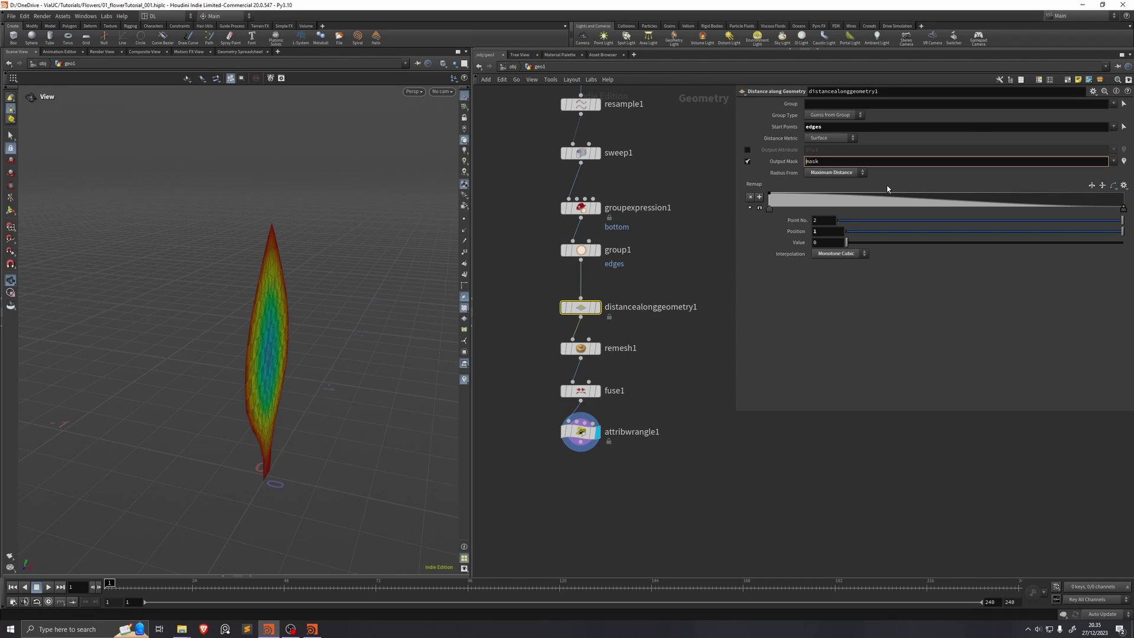
{"action": "type", "text": "center_"}
{"action": "key", "text": "Return"}
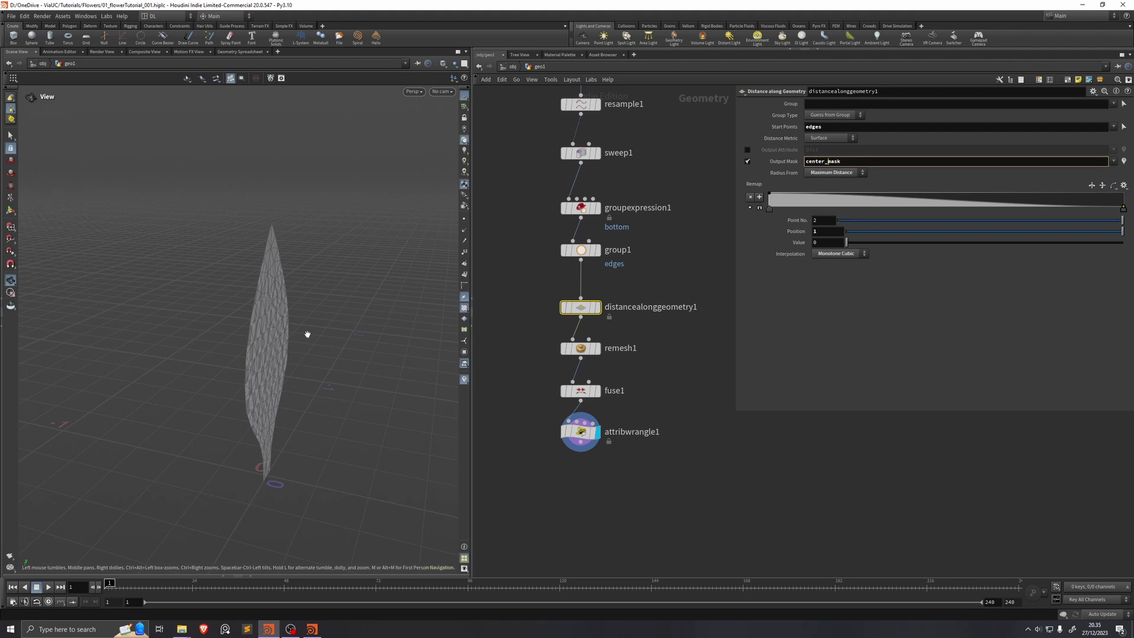
{"action": "left_click_drag", "start_coordinate": [304, 332], "coordinate": [306, 334]}
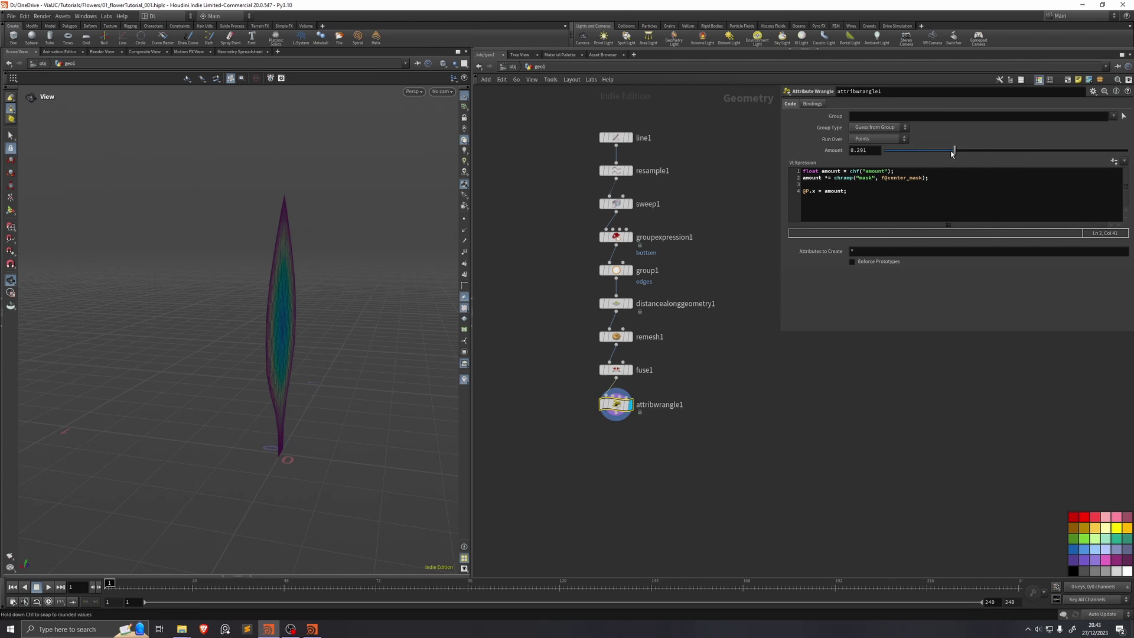
{"action": "left_click_drag", "start_coordinate": [957, 150], "coordinate": [999, 150]}
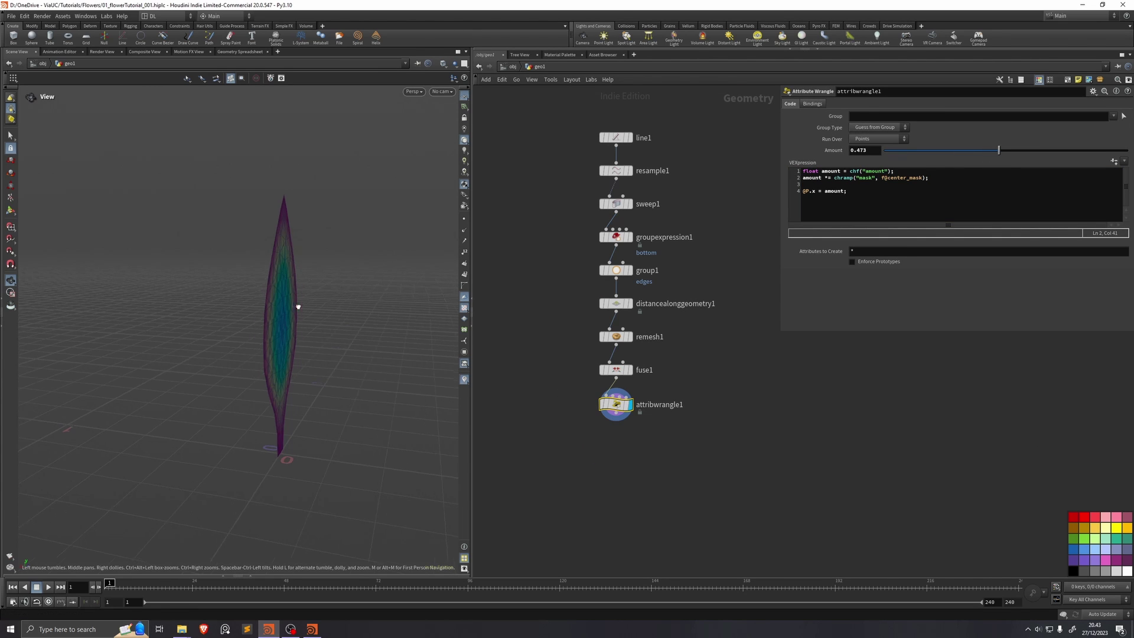
{"action": "key", "text": "ctrl+s"}
{"action": "left_click", "coordinate": [1112, 161]}
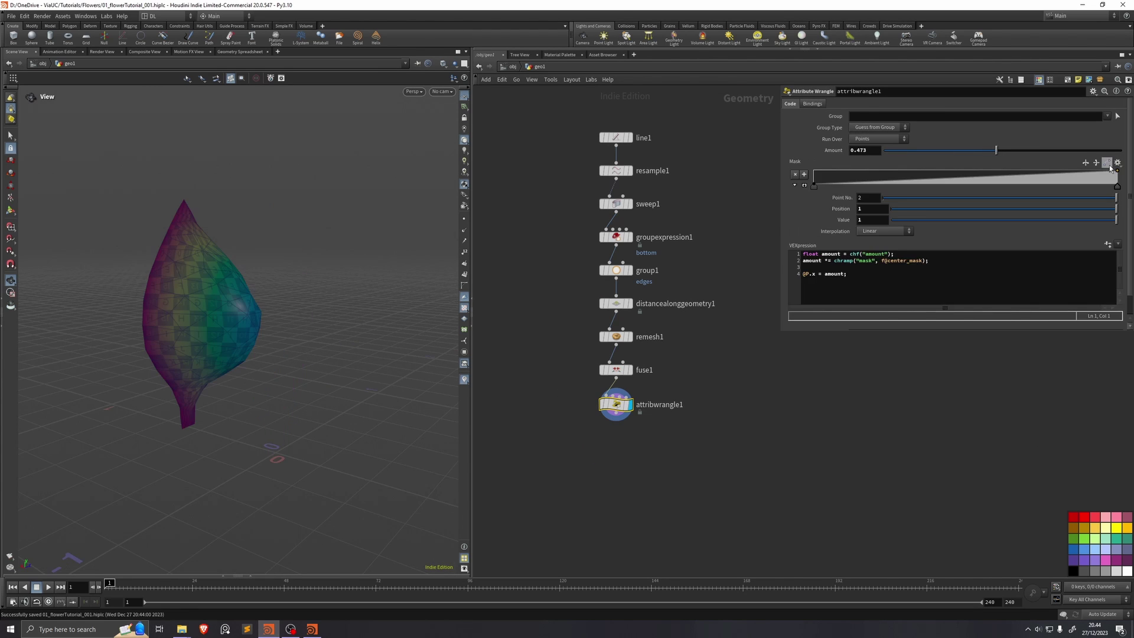
{"action": "left_click_drag", "start_coordinate": [320, 282], "coordinate": [252, 329]}
{"action": "key", "text": "ctrl+s"}
Step: Reverse the mask ramp's falloff and set Amount to 0.131
{"action": "left_click", "coordinate": [1096, 163]}
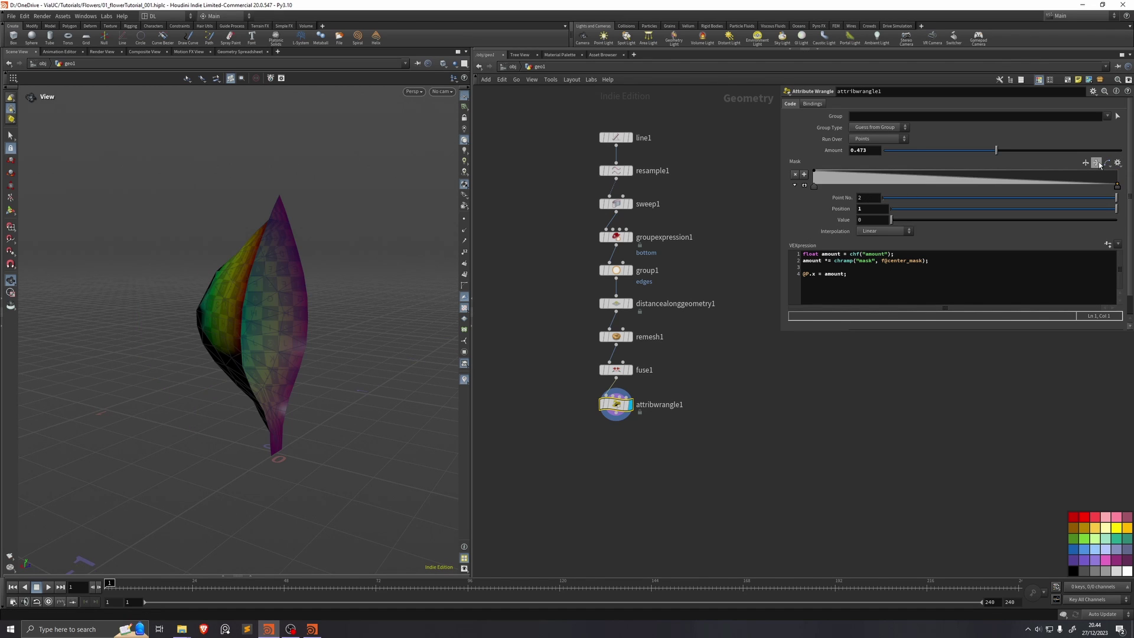
{"action": "left_click", "coordinate": [794, 185]}
{"action": "key", "text": "ctrl+s"}
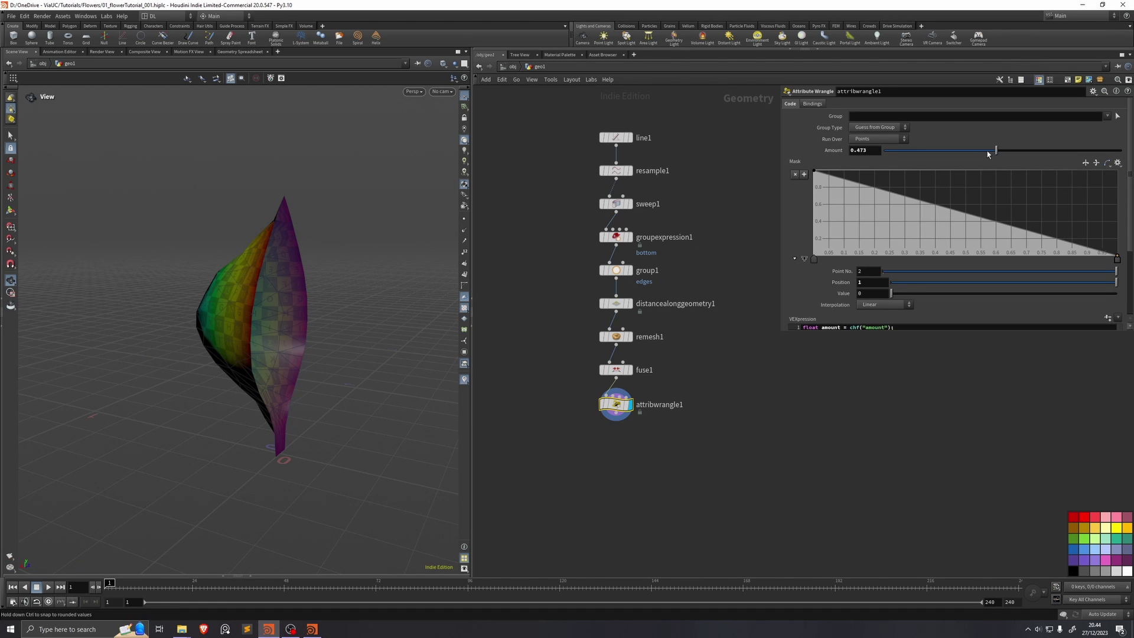
{"action": "left_click_drag", "start_coordinate": [994, 150], "coordinate": [907, 152]}
Step: Rename the wrangle node to dome_shape
{"action": "double_click", "coordinate": [661, 405]}
{"action": "type", "text": "dome_shape"}
{"action": "key", "text": "Return"}
Step: Add a Null node below dome_shape
{"action": "left_click", "coordinate": [616, 418]}
{"action": "left_click", "coordinate": [633, 476]}
{"action": "type", "text": "null"}
{"action": "key", "text": "Return"}
Step: Rename the null OUT_uncapturedPetal, colour it black, save, and lay out the network
{"action": "double_click", "coordinate": [658, 476]}
{"action": "type", "text": "OUT"}
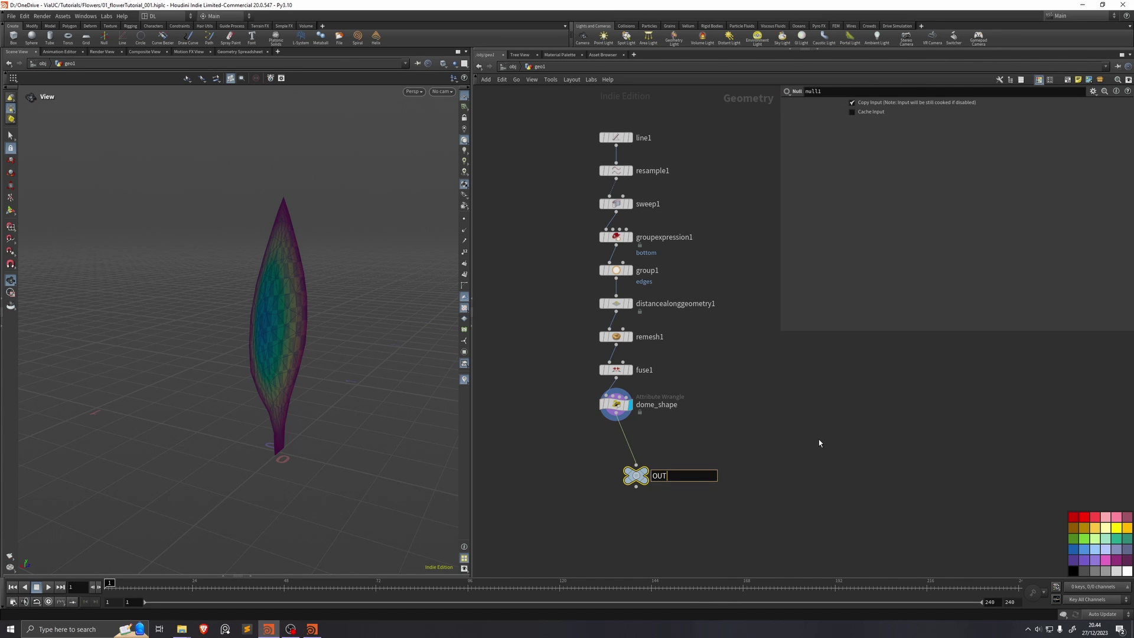
{"action": "type", "text": "_uncapturedPetal"}
{"action": "key", "text": "Return"}
{"action": "left_click", "coordinate": [1073, 571]}
{"action": "left_click_drag", "start_coordinate": [637, 476], "coordinate": [641, 449]}
{"action": "key", "text": "ctrl+s"}
{"action": "key", "text": "l"}
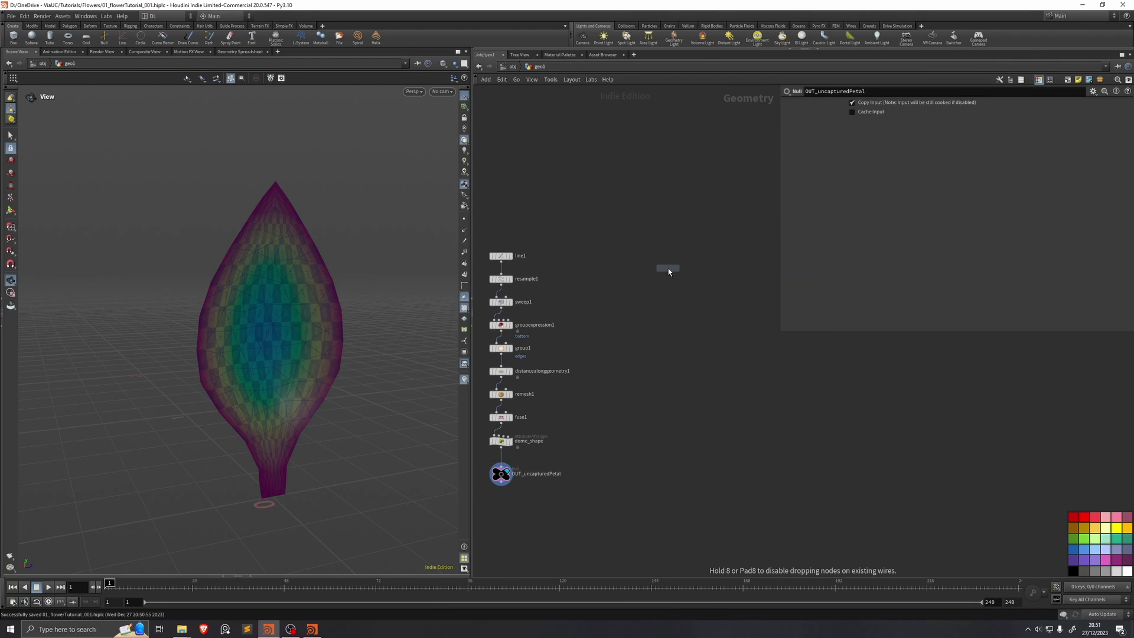
Step: Add two Line nodes, line2 and line3, side by side in the network
{"action": "left_click", "coordinate": [668, 268]}
Step: Give line3 Length 0.5, Direction 0 0 1 and 9 points, then save
{"action": "key", "text": "Return"}
{"action": "key", "text": "Tab"}
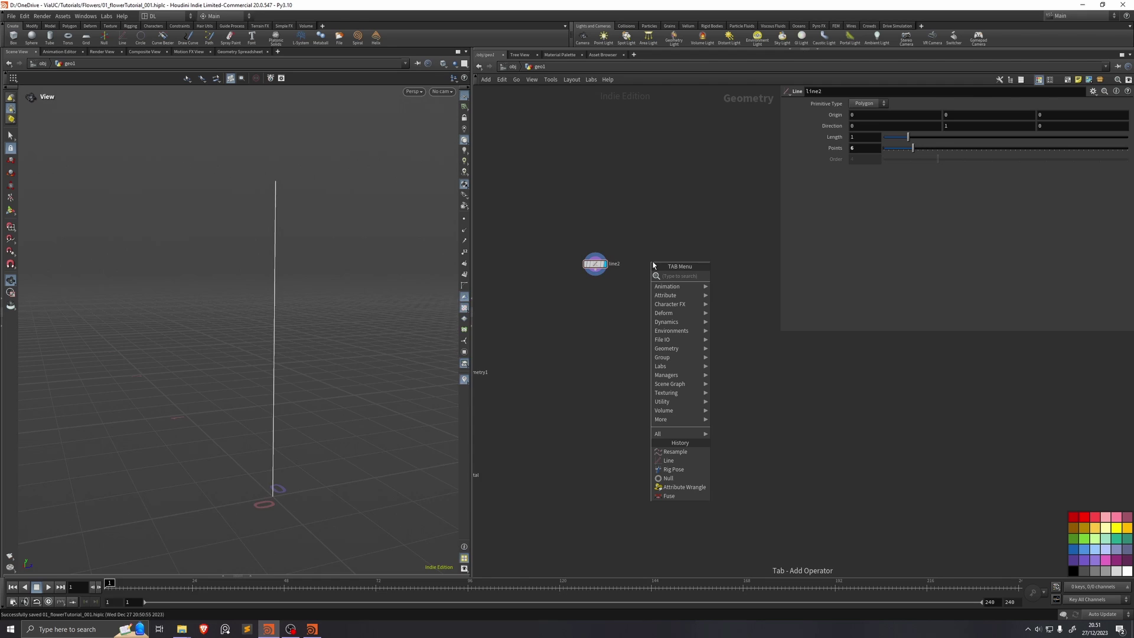
{"action": "mouse_move", "coordinate": [673, 274]}
{"action": "left_click", "coordinate": [751, 274]}
{"action": "left_click", "coordinate": [654, 262]}
{"action": "key", "text": "Tab"}
{"action": "type", "text": "0.5"}
{"action": "key", "text": "Return"}
{"action": "key", "text": "shift+Tab"}
{"action": "key", "text": "shift+Tab"}
{"action": "type", "text": "0"}
{"action": "key", "text": "Tab"}
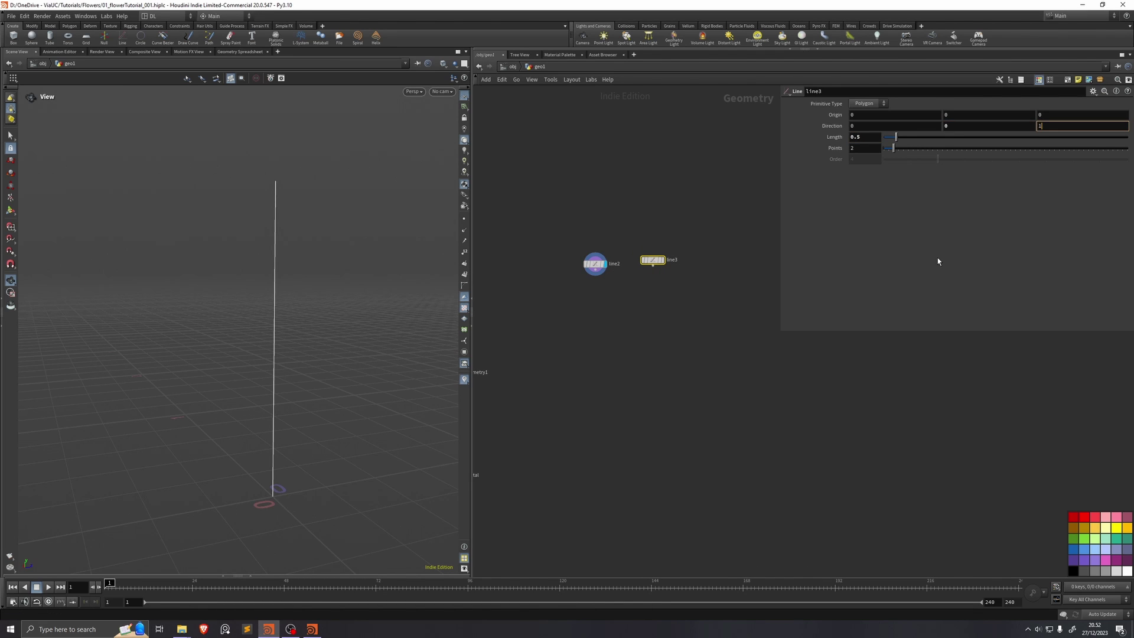
{"action": "type", "text": "1"}
{"action": "key", "text": "Return"}
{"action": "left_click", "coordinate": [662, 259]}
{"action": "scroll", "coordinate": [365, 386], "scroll_direction": "down", "scroll_amount": 2}
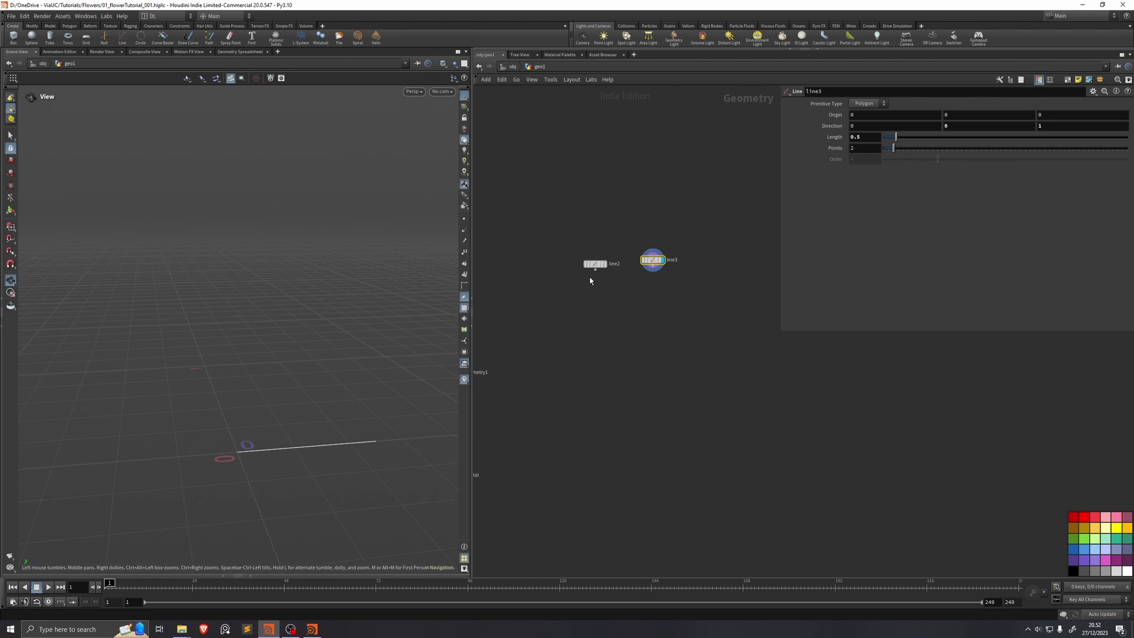
{"action": "scroll", "coordinate": [207, 473], "scroll_direction": "down", "scroll_amount": 2}
{"action": "key", "text": "ctrl+s"}
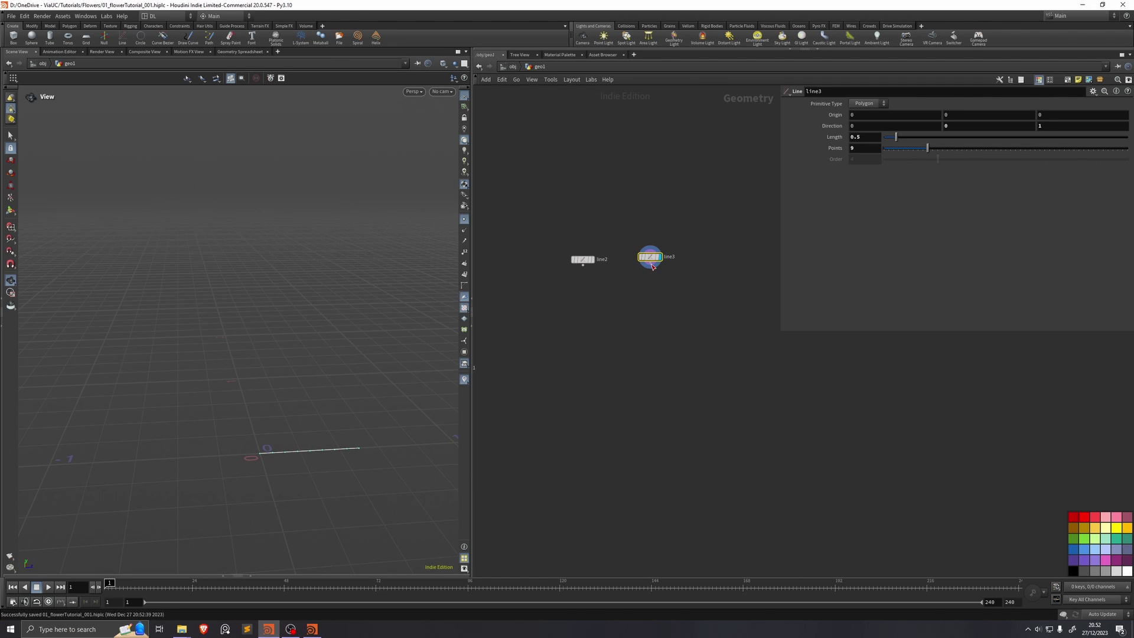
Step: Copy line3 onto line2's points with Copy to Points, giving six stacked lines
{"action": "left_click_drag", "start_coordinate": [652, 266], "coordinate": [653, 384]}
{"action": "type", "text": "copy"}
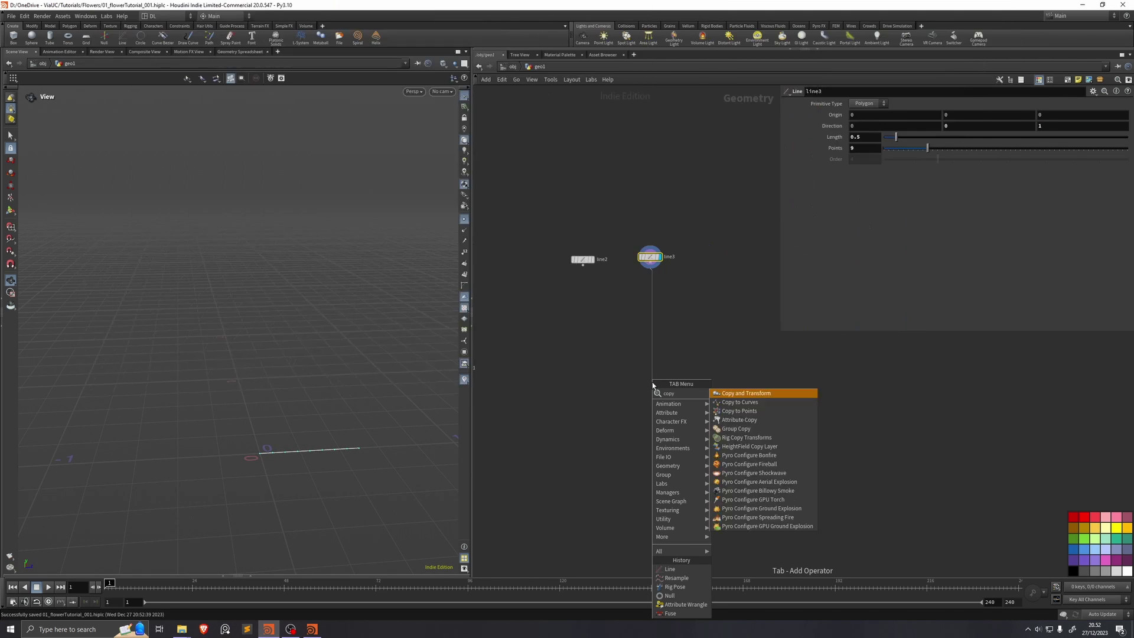
{"action": "type", "text": " to p"}
{"action": "key", "text": "Return"}
{"action": "left_click_drag", "start_coordinate": [656, 377], "coordinate": [577, 262]}
{"action": "left_click", "coordinate": [660, 382]}
{"action": "left_click", "coordinate": [593, 269]}
{"action": "left_click_drag", "start_coordinate": [425, 322], "coordinate": [317, 314]}
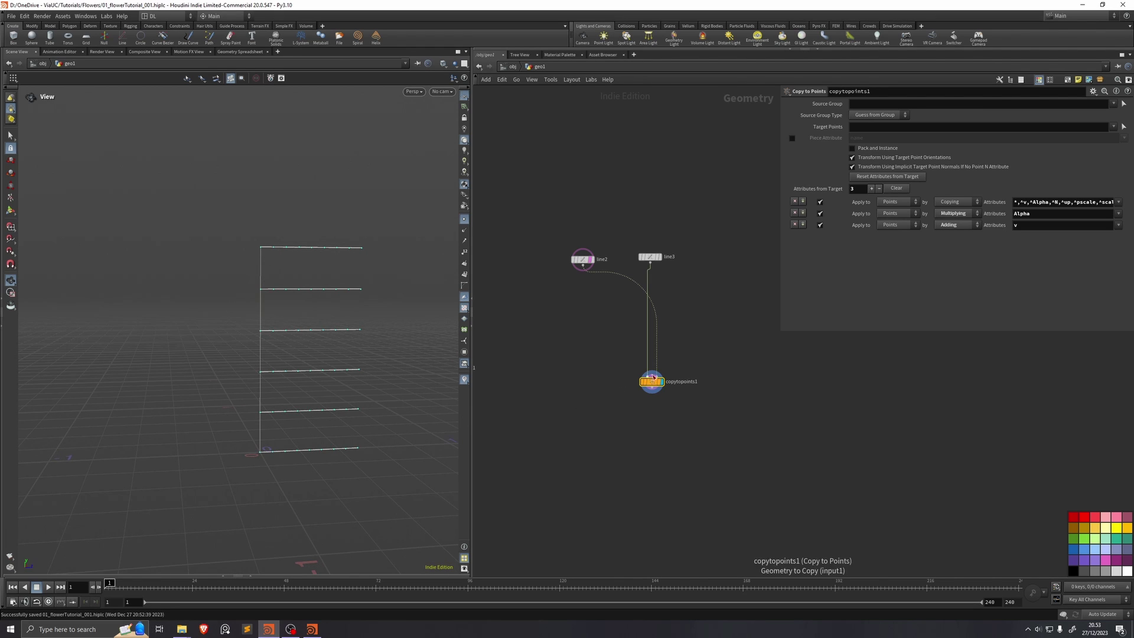
{"action": "scroll", "coordinate": [657, 354], "scroll_direction": "down", "scroll_amount": 2}
Step: Duplicate copytopoints1 as copytopoints2 beside it
{"action": "left_click_drag", "start_coordinate": [658, 342], "coordinate": [587, 388]}
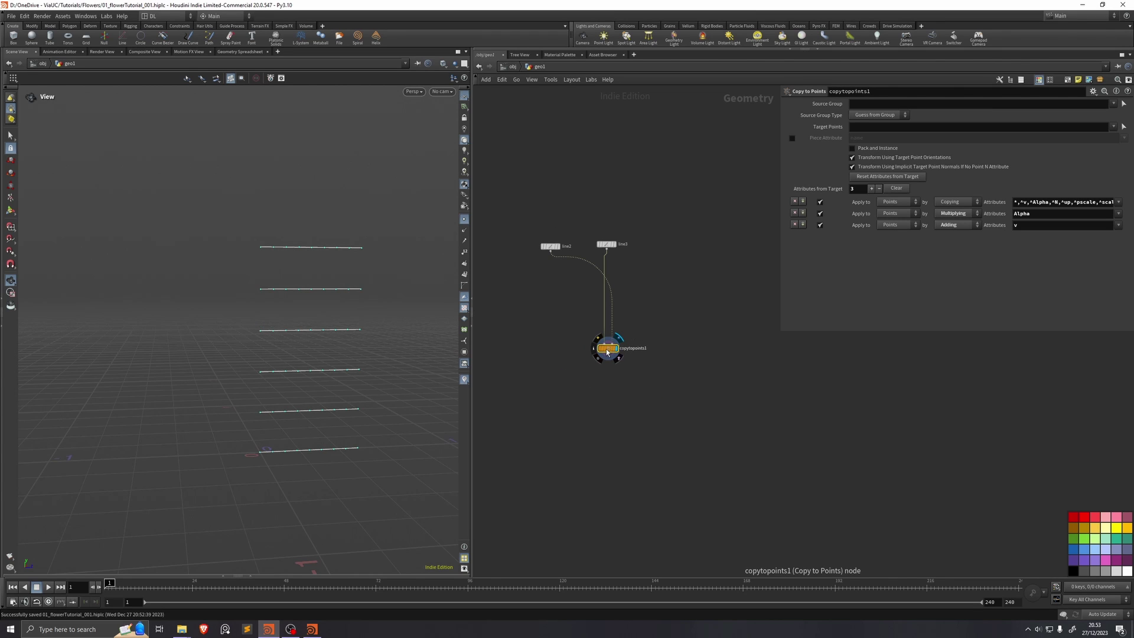
{"action": "left_click_drag", "start_coordinate": [608, 353], "coordinate": [712, 348]}
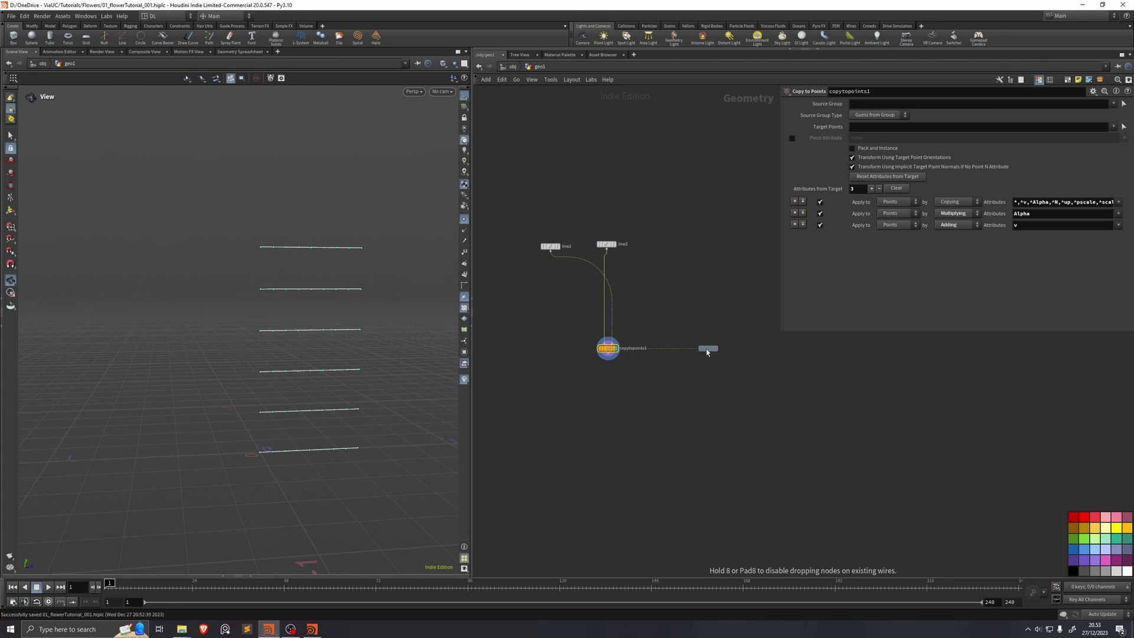
{"action": "left_click", "coordinate": [707, 352]}
Step: Add Group Create nodes under both copies and name group3's group 'left'
{"action": "key", "text": "Tab"}
{"action": "type", "text": "group"}
{"action": "key", "text": "Return"}
{"action": "key", "text": "Tab"}
{"action": "key", "text": "Return"}
{"action": "left_click", "coordinate": [586, 381]}
{"action": "scroll", "coordinate": [590, 354], "scroll_direction": "up", "scroll_amount": 3}
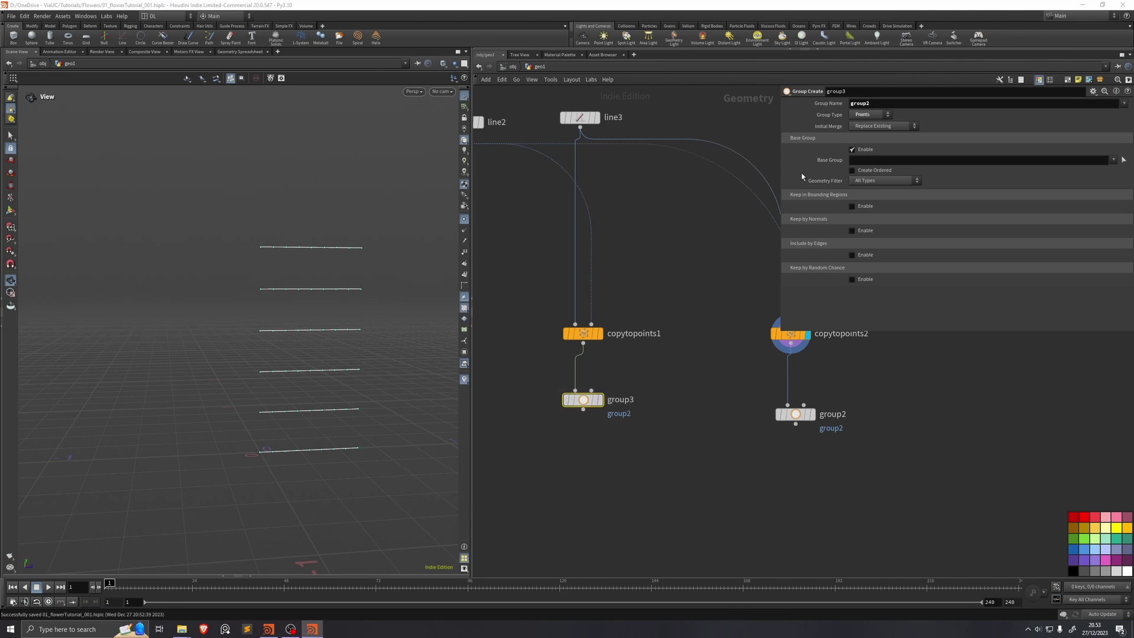
{"action": "left_click", "coordinate": [884, 103]}
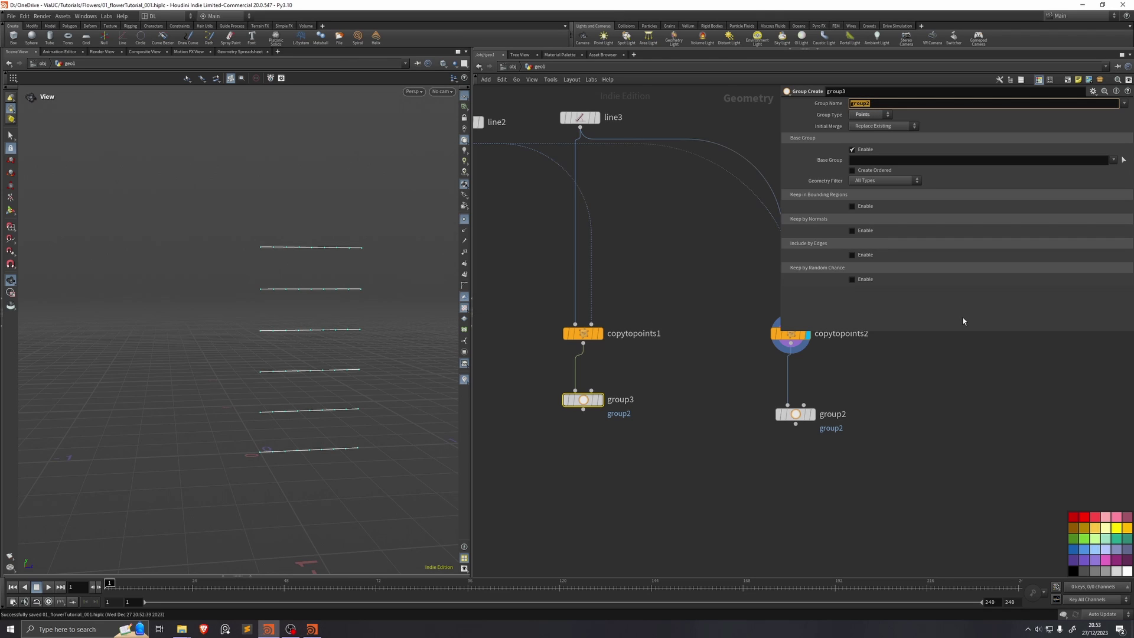
{"action": "type", "text": "left"}
{"action": "key", "text": "Return"}
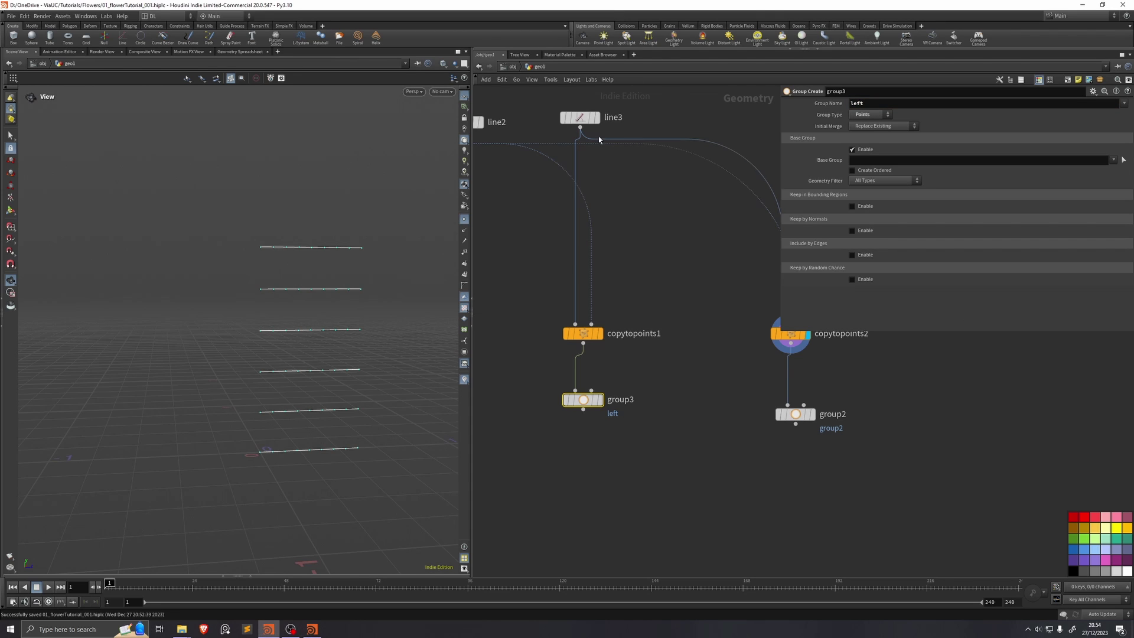
Step: Set group2 to Group Type Points and name its group 'right'
{"action": "middle_click_drag", "start_coordinate": [646, 365], "coordinate": [591, 354]}
{"action": "left_click_drag", "start_coordinate": [611, 364], "coordinate": [755, 457]}
{"action": "left_click", "coordinate": [869, 115]}
{"action": "left_click", "coordinate": [873, 134]}
{"action": "left_click", "coordinate": [886, 102]}
{"action": "type", "text": "right"}
{"action": "key", "text": "Return"}
{"action": "key", "text": "l"}
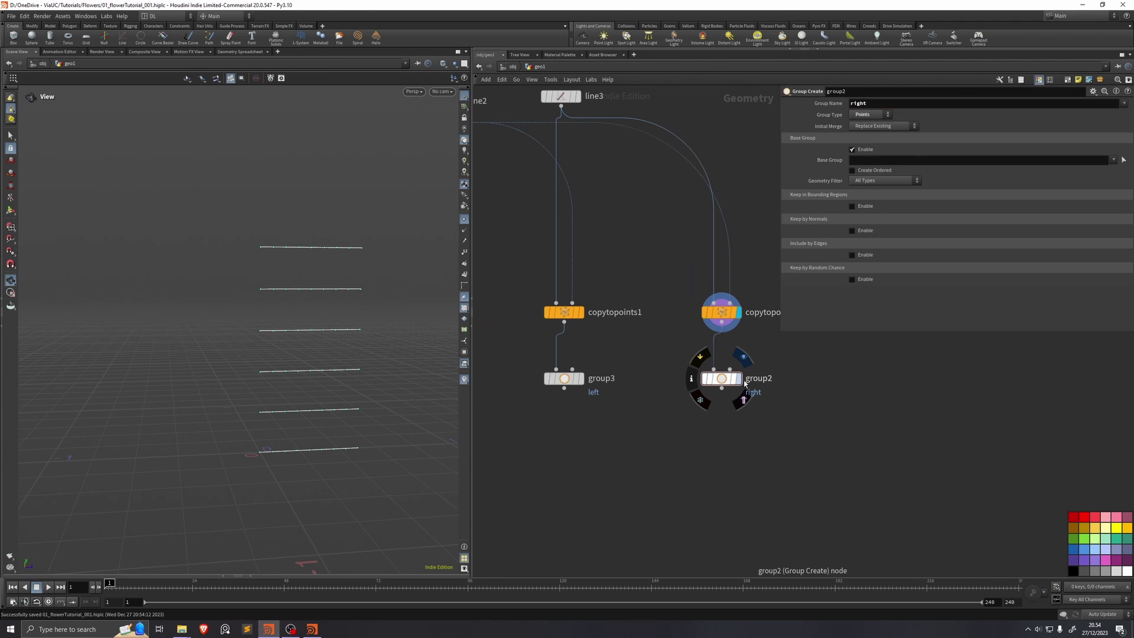
{"action": "left_click", "coordinate": [738, 378]}
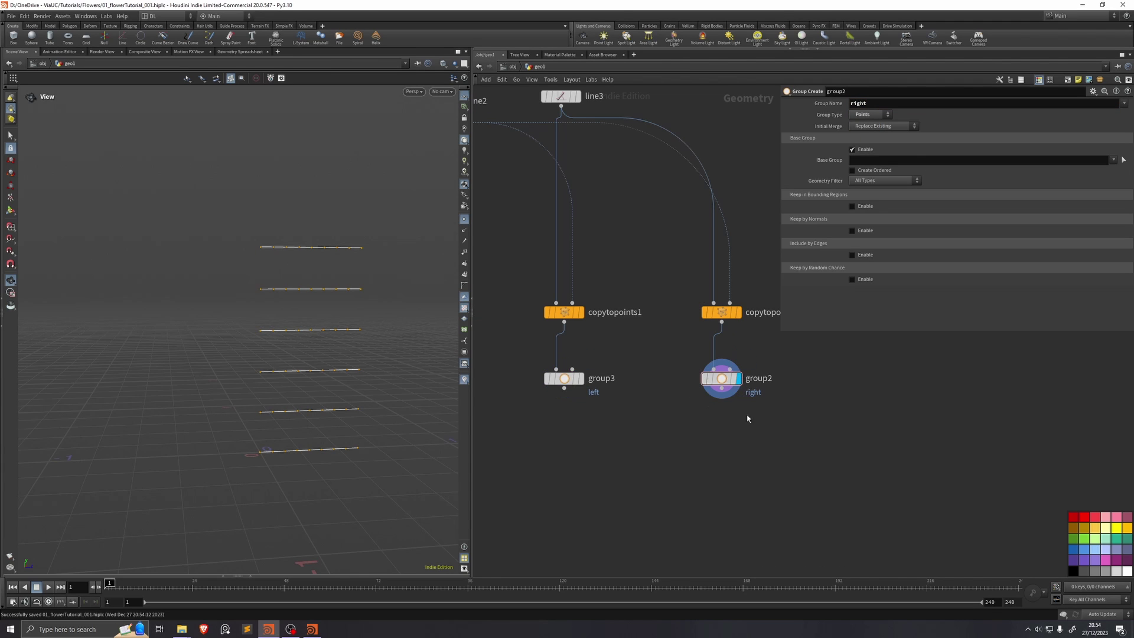
{"action": "middle_click_drag", "start_coordinate": [747, 416], "coordinate": [734, 416]}
Step: Add transform1 below group2 with Scale Z -1 to mirror the right copies
{"action": "key", "text": "Tab"}
{"action": "type", "text": "tran"}
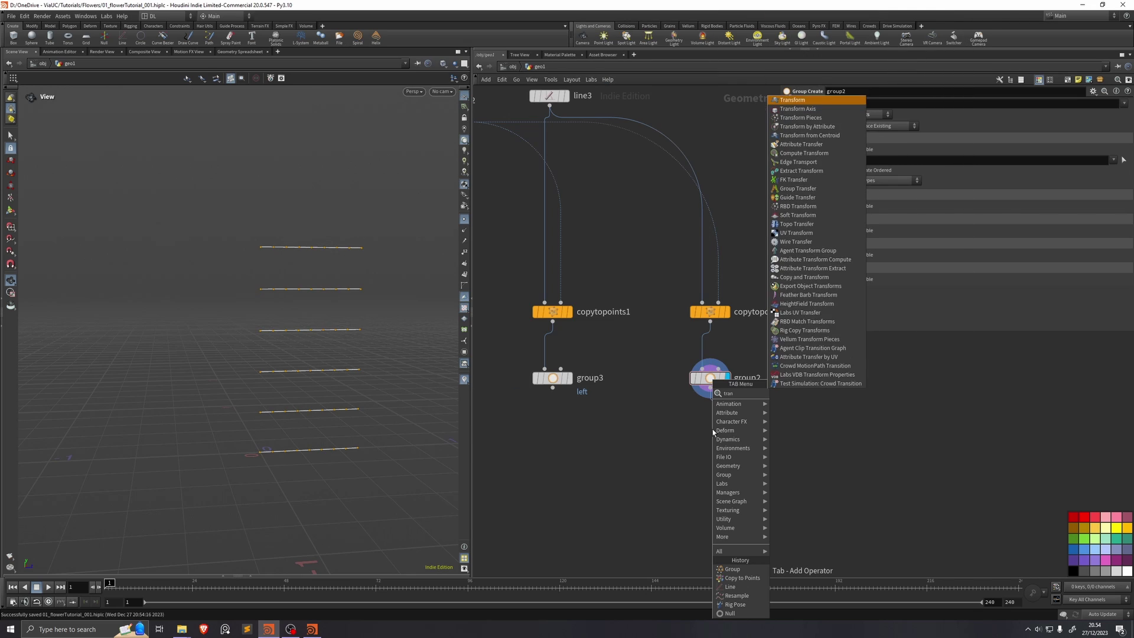
{"action": "key", "text": "Return"}
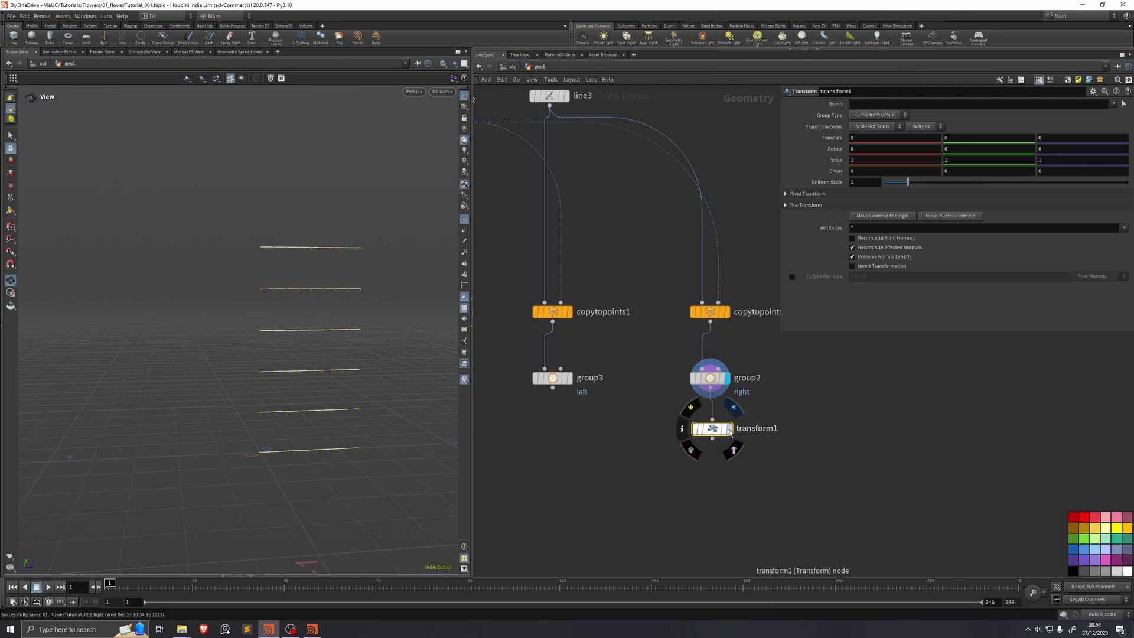
{"action": "left_click", "coordinate": [1043, 159]}
{"action": "type", "text": "-"}
{"action": "key", "text": "Return"}
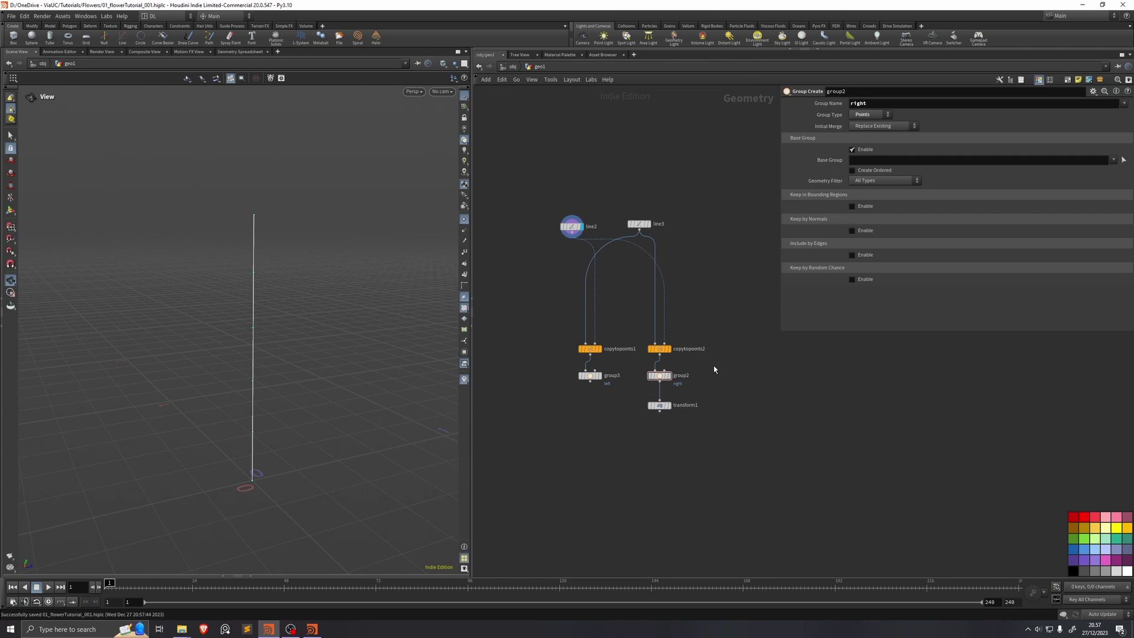
{"action": "key", "text": "Tab"}
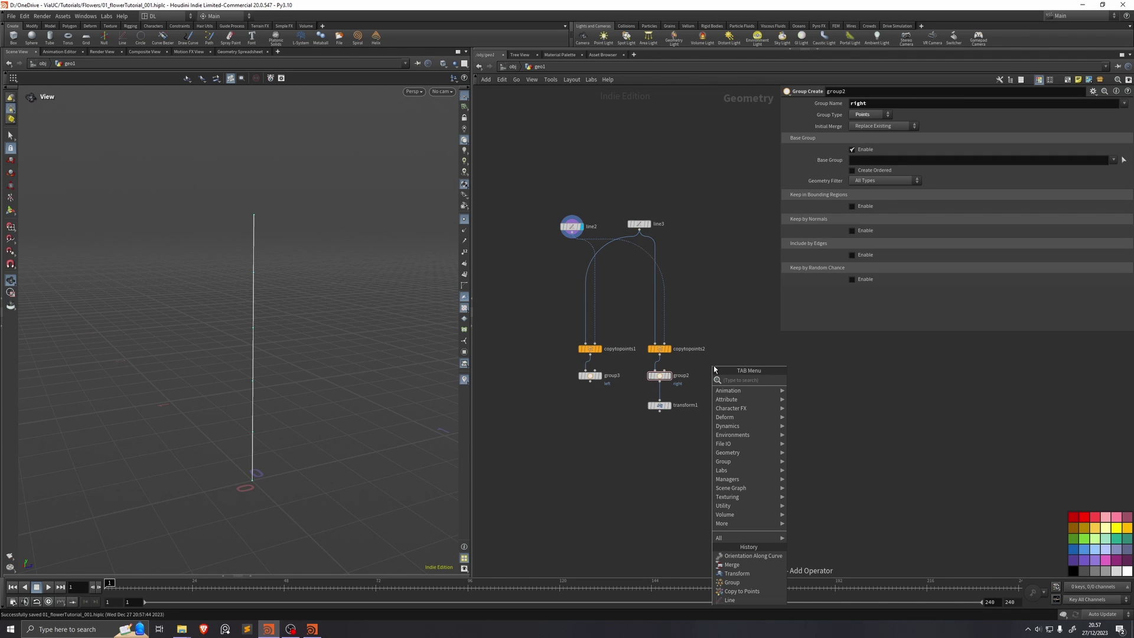
Step: Add orientalongcurve1 and wire line2 into it
{"action": "type", "text": "merge"}
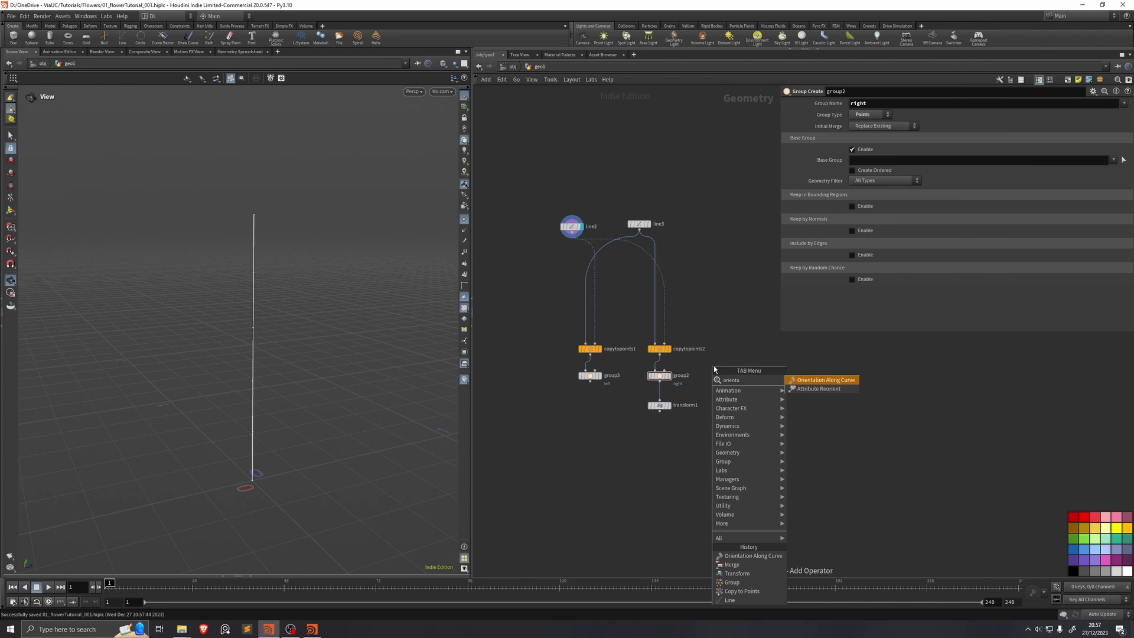
{"action": "key", "text": "Return"}
{"action": "left_click", "coordinate": [547, 348]}
{"action": "left_click", "coordinate": [571, 238]}
{"action": "left_click", "coordinate": [544, 345]}
Step: Turn off Y Axis and Tangent outputs and enable the 3x3 transform attribute
{"action": "left_click_drag", "start_coordinate": [791, 269], "coordinate": [806, 262]}
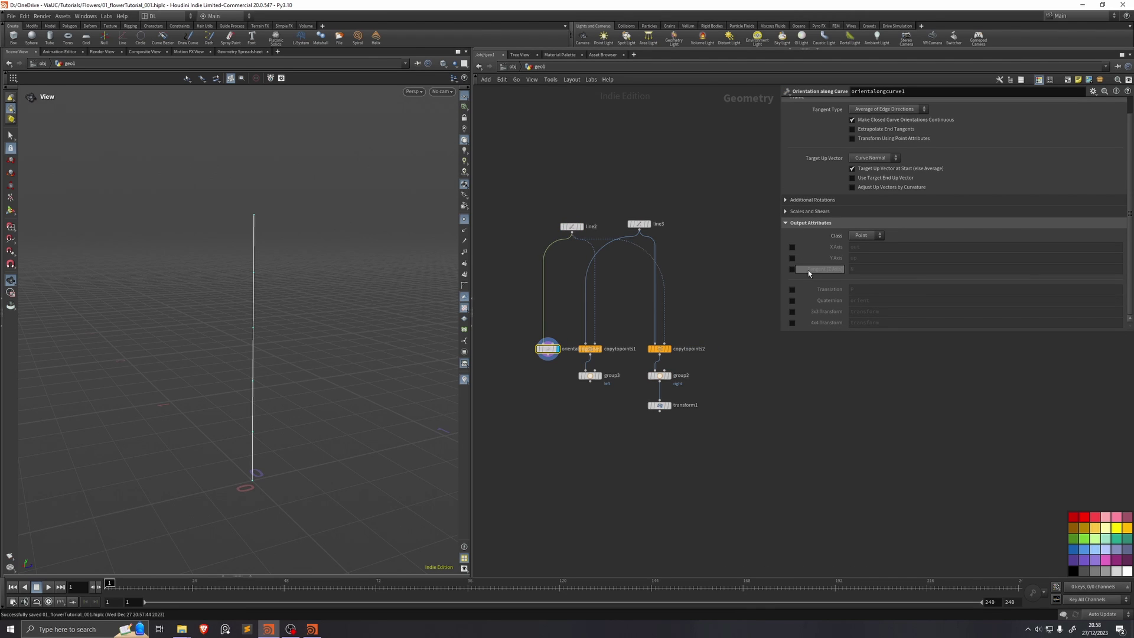
{"action": "left_click", "coordinate": [791, 312]}
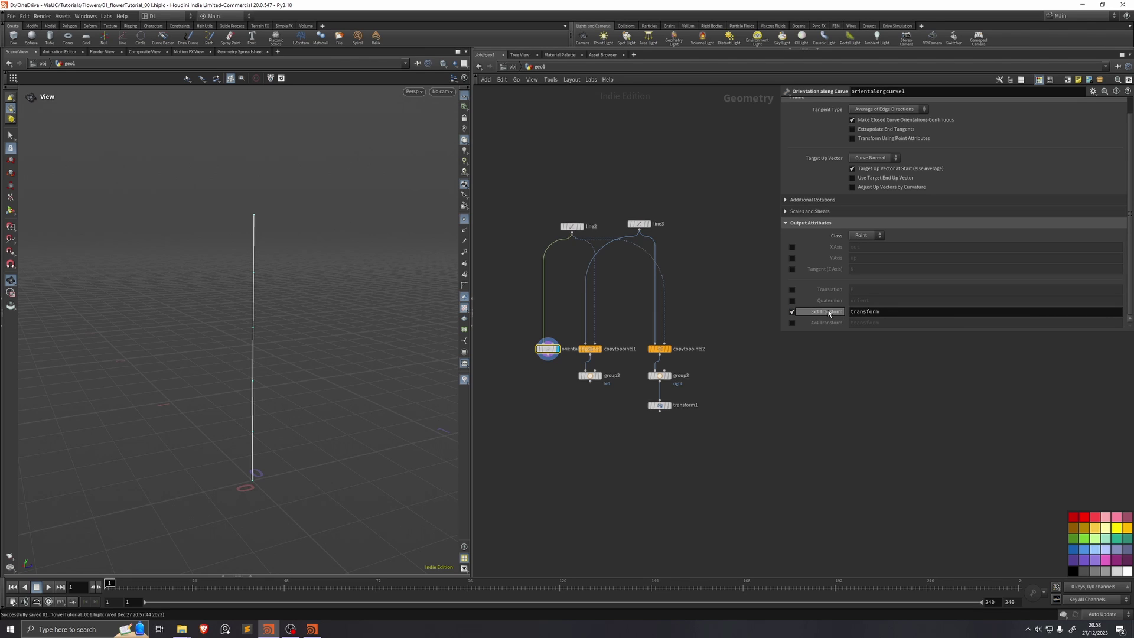
{"action": "double_click", "coordinate": [844, 312]}
{"action": "left_click", "coordinate": [845, 311]}
{"action": "double_click", "coordinate": [845, 312]}
{"action": "left_click", "coordinate": [897, 312]}
Step: Shift the copy nodes right, then apply Roll 90 and Pitch 90 on orientalongcurve1
{"action": "left_click_drag", "start_coordinate": [706, 334], "coordinate": [576, 418]}
{"action": "left_click_drag", "start_coordinate": [596, 351], "coordinate": [636, 353]}
{"action": "left_click", "coordinate": [548, 348]}
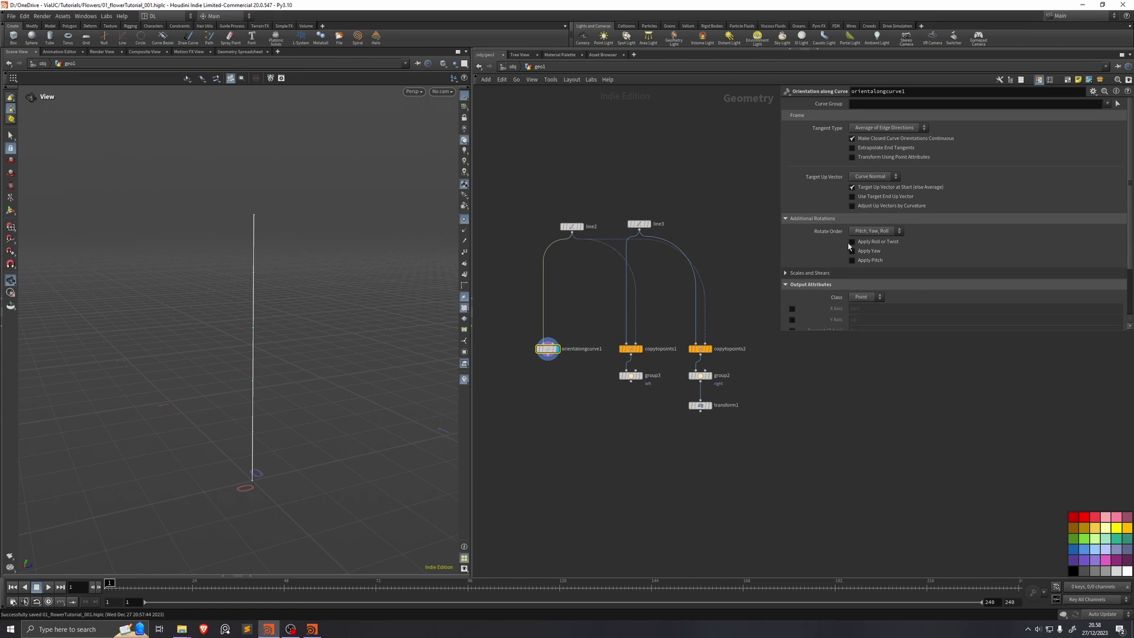
{"action": "left_click", "coordinate": [852, 242]}
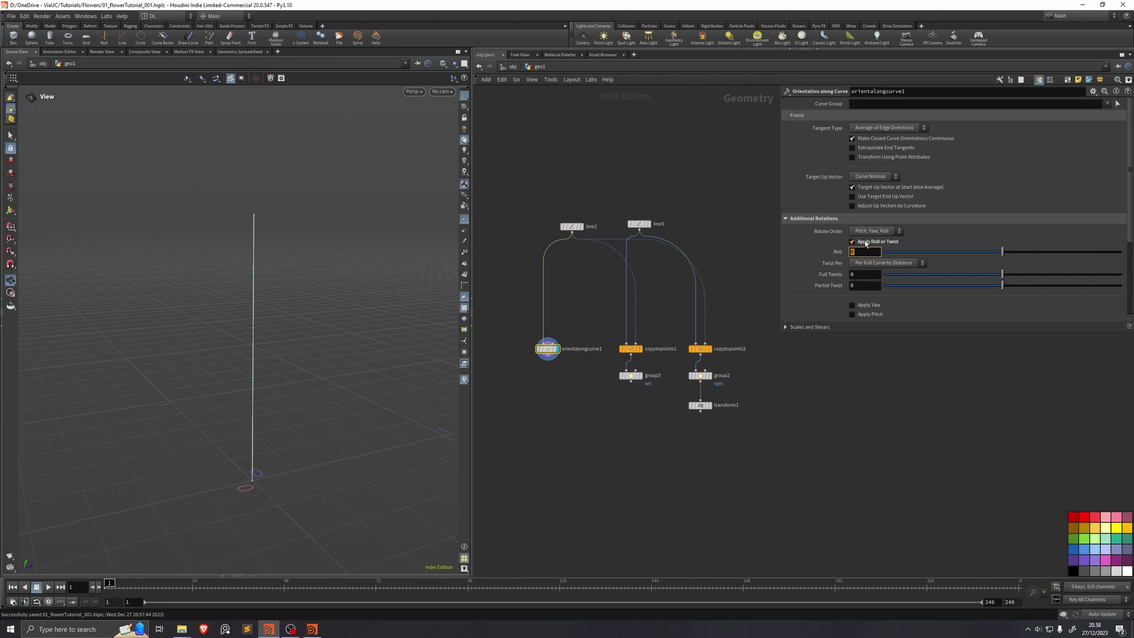
{"action": "type", "text": "90"}
{"action": "key", "text": "Return"}
{"action": "left_click", "coordinate": [852, 314]}
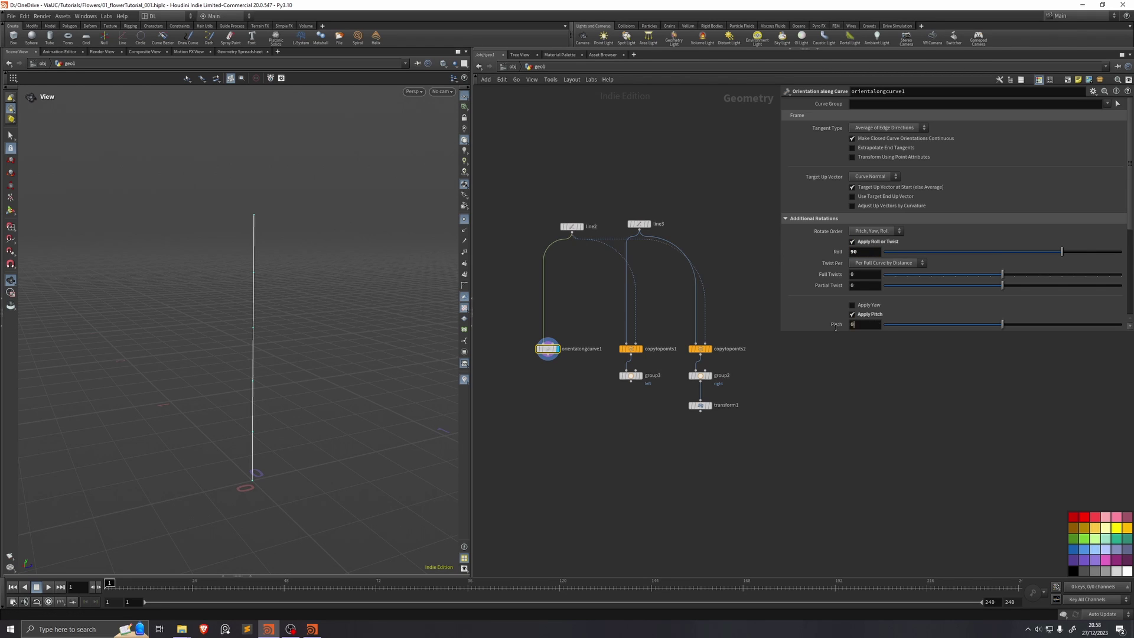
{"action": "type", "text": "90"}
{"action": "key", "text": "Return"}
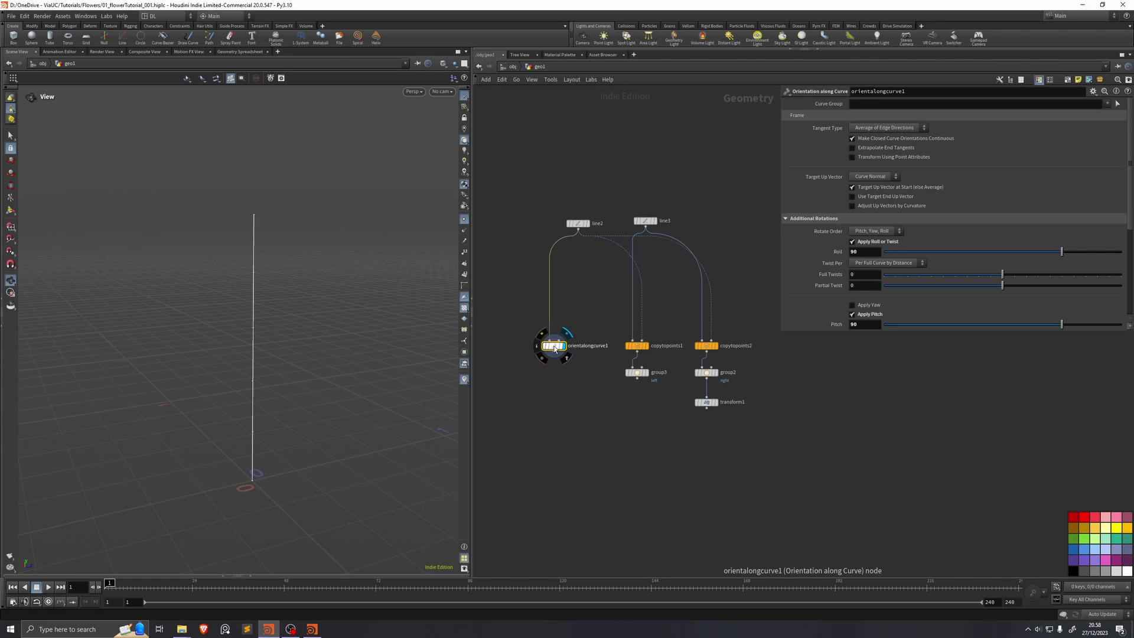
Step: Toggle roll and pitch off and on to compare, and inspect the axes in the viewport
{"action": "left_click", "coordinate": [538, 346]}
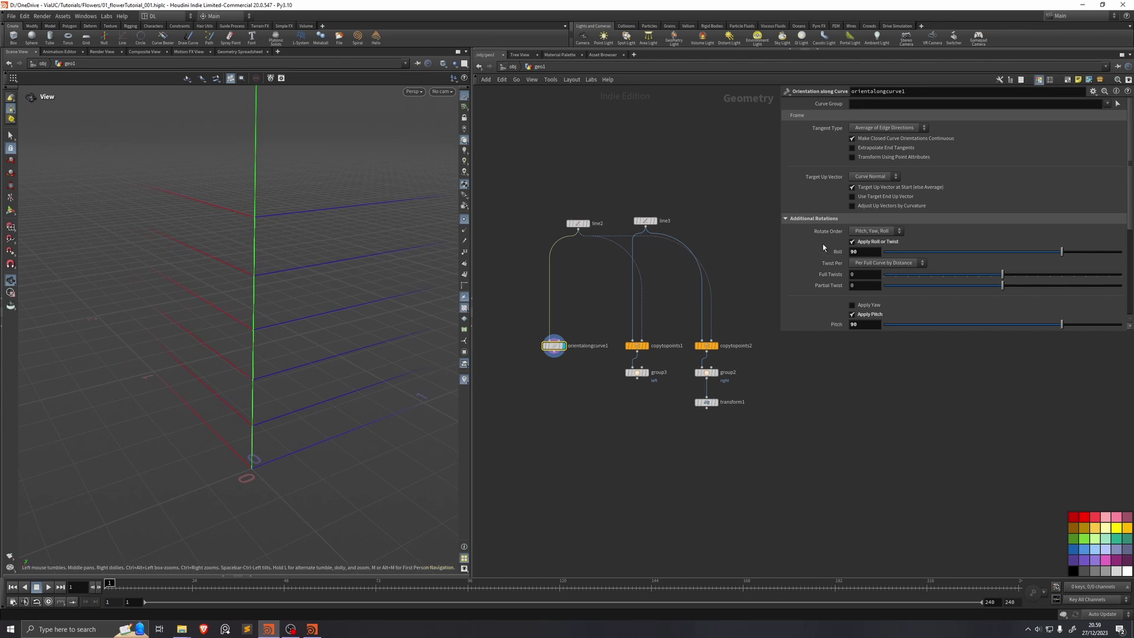
{"action": "left_click", "coordinate": [852, 242]}
{"action": "left_click", "coordinate": [852, 241]}
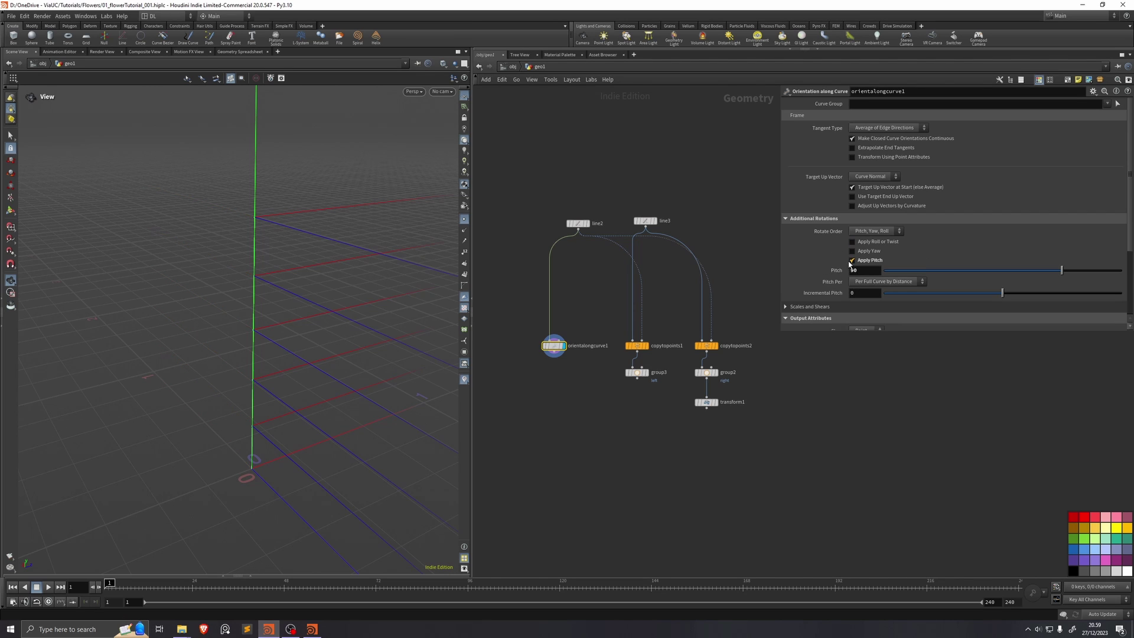
{"action": "left_click", "coordinate": [852, 260]}
{"action": "left_click", "coordinate": [853, 261]}
{"action": "left_click", "coordinate": [852, 241]}
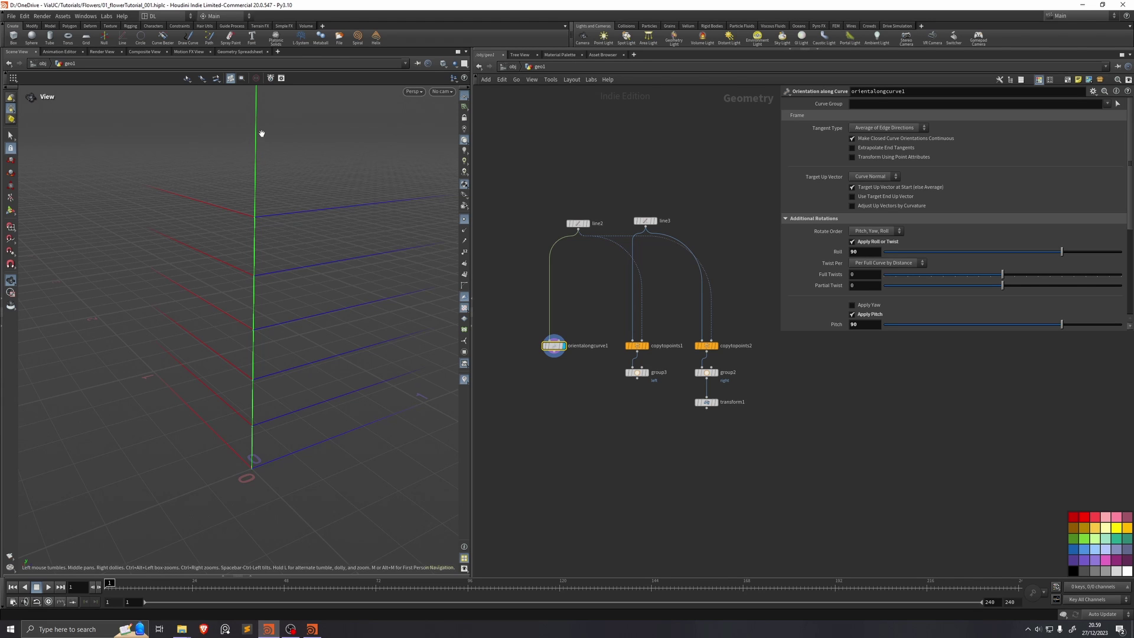
{"action": "left_click_drag", "start_coordinate": [287, 227], "coordinate": [276, 241]}
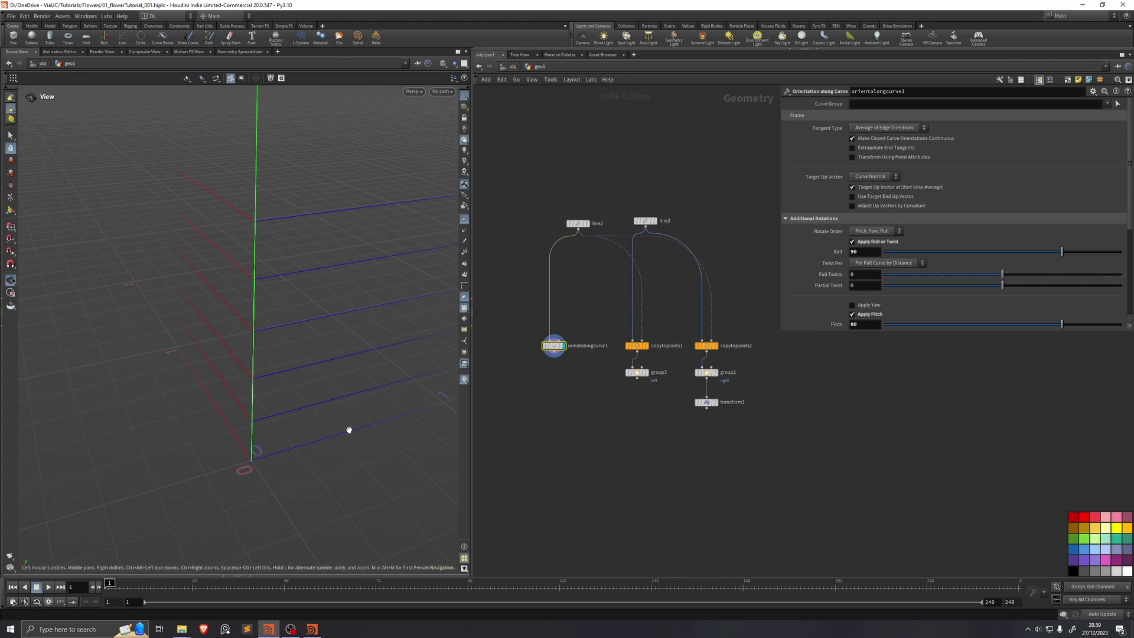
{"action": "left_click_drag", "start_coordinate": [264, 461], "coordinate": [253, 458]}
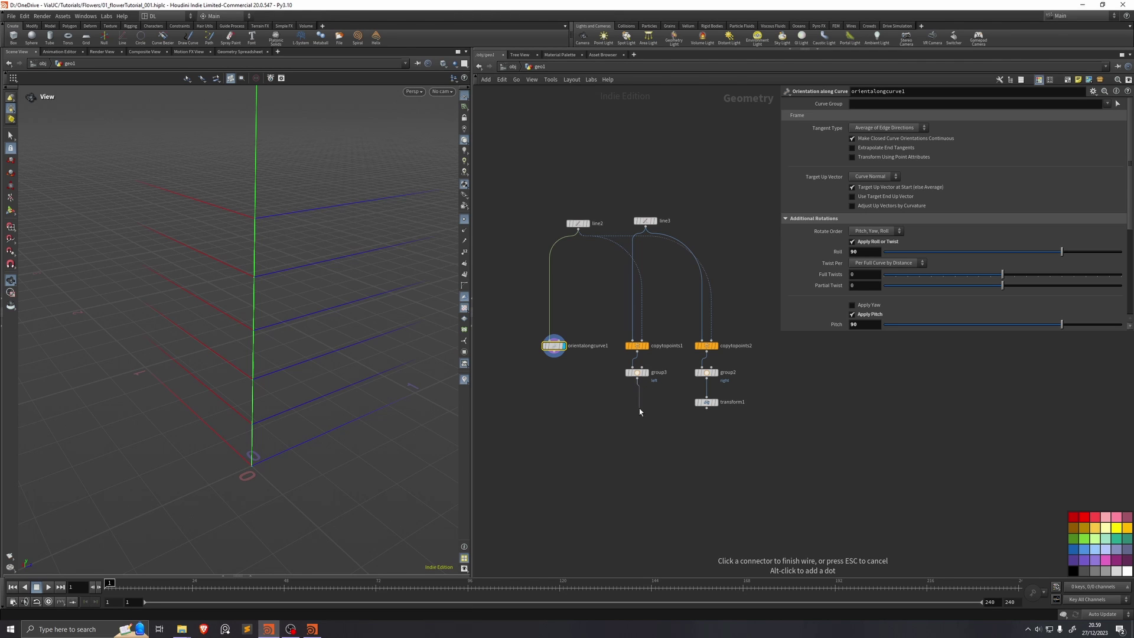
Step: Add orientalongcurve2 below group3 outputting only the 3x3 transform attribute
{"action": "key", "text": "Tab"}
{"action": "type", "text": "orient"}
{"action": "key", "text": "Return"}
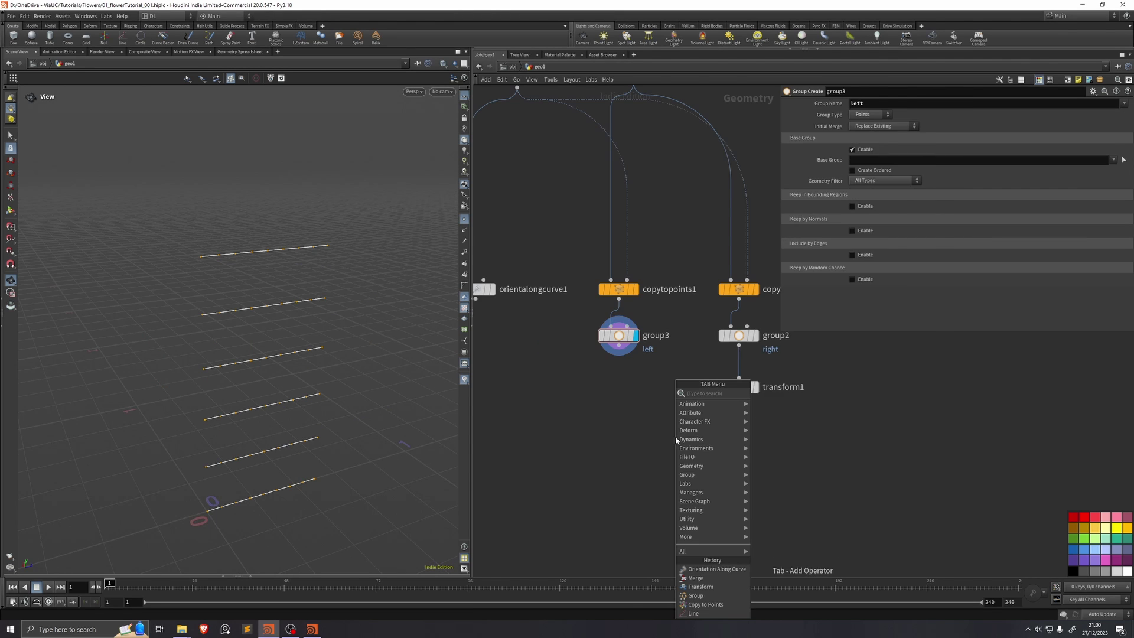
{"action": "type", "text": "orientat"}
{"action": "key", "text": "Return"}
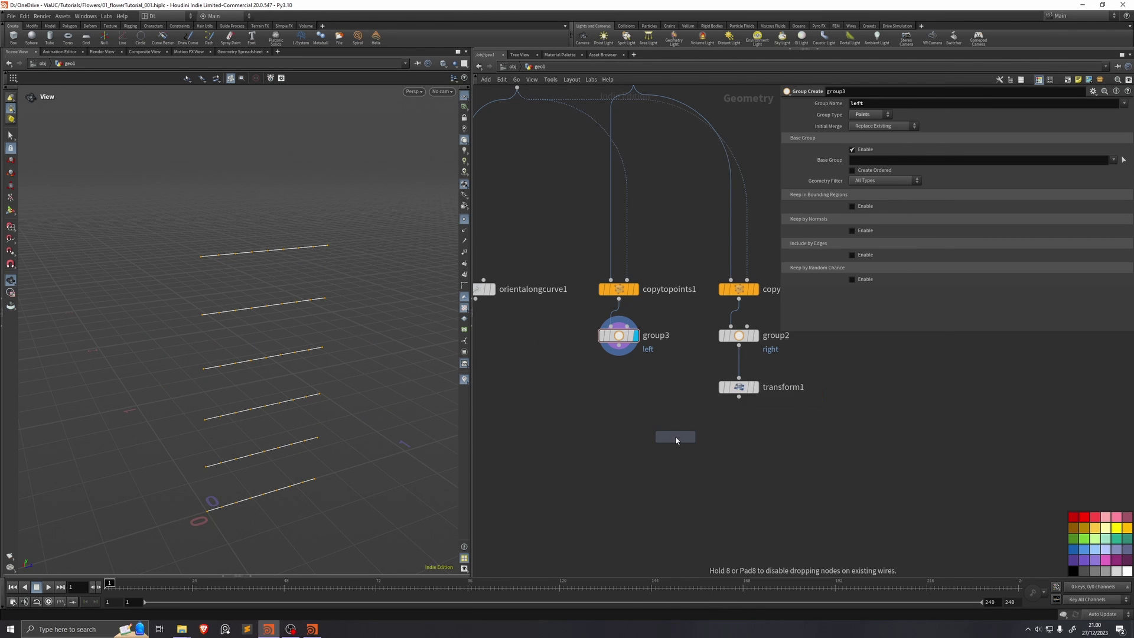
{"action": "left_click", "coordinate": [621, 392]}
{"action": "left_click", "coordinate": [636, 387]}
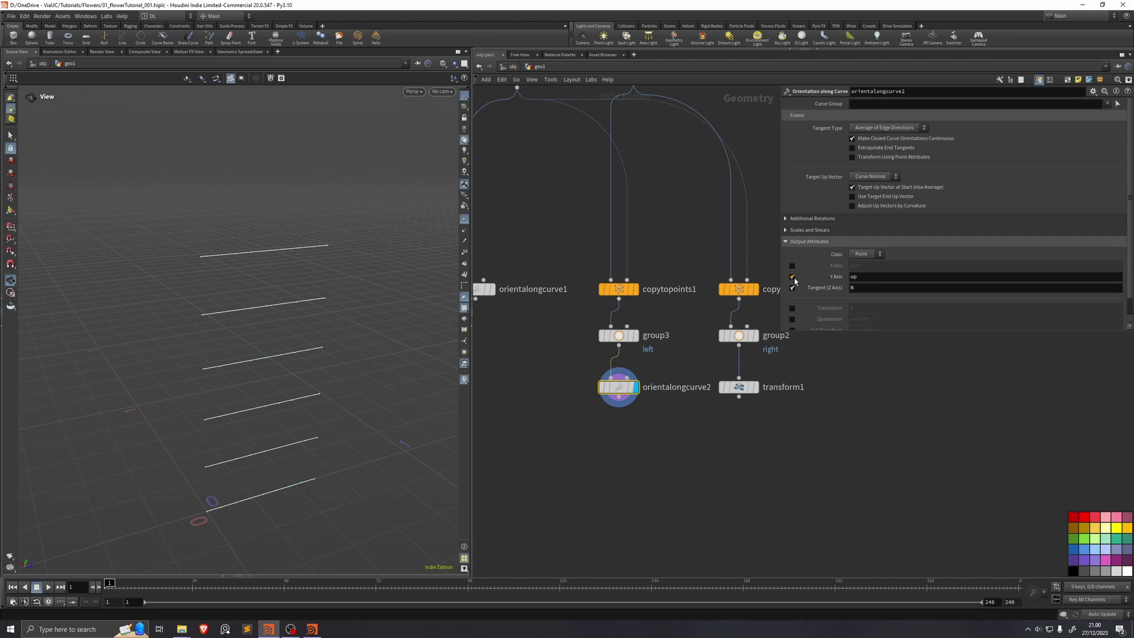
{"action": "left_click", "coordinate": [792, 276]}
{"action": "left_click", "coordinate": [792, 287]}
{"action": "scroll", "coordinate": [832, 287], "scroll_direction": "down", "scroll_amount": 1}
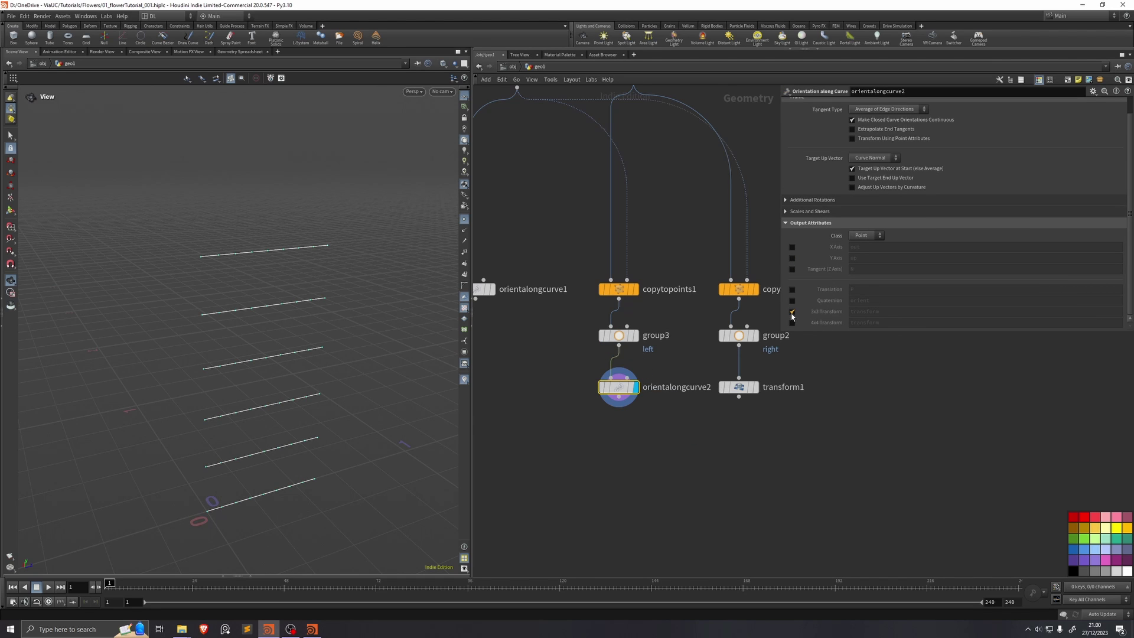
{"action": "left_click", "coordinate": [792, 311]}
{"action": "scroll", "coordinate": [847, 312], "scroll_direction": "up", "scroll_amount": 1}
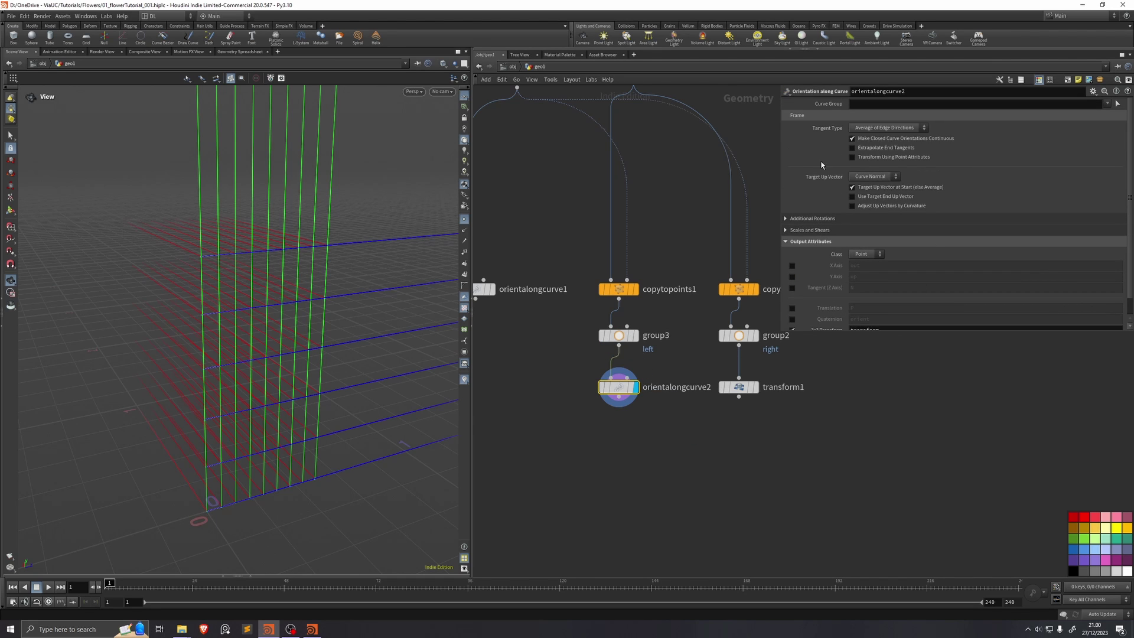
Step: Save the scene and place a copy of the orient node on line3's branch
{"action": "middle_click_drag", "start_coordinate": [632, 255], "coordinate": [579, 287]}
{"action": "key", "text": "ctrl+s"}
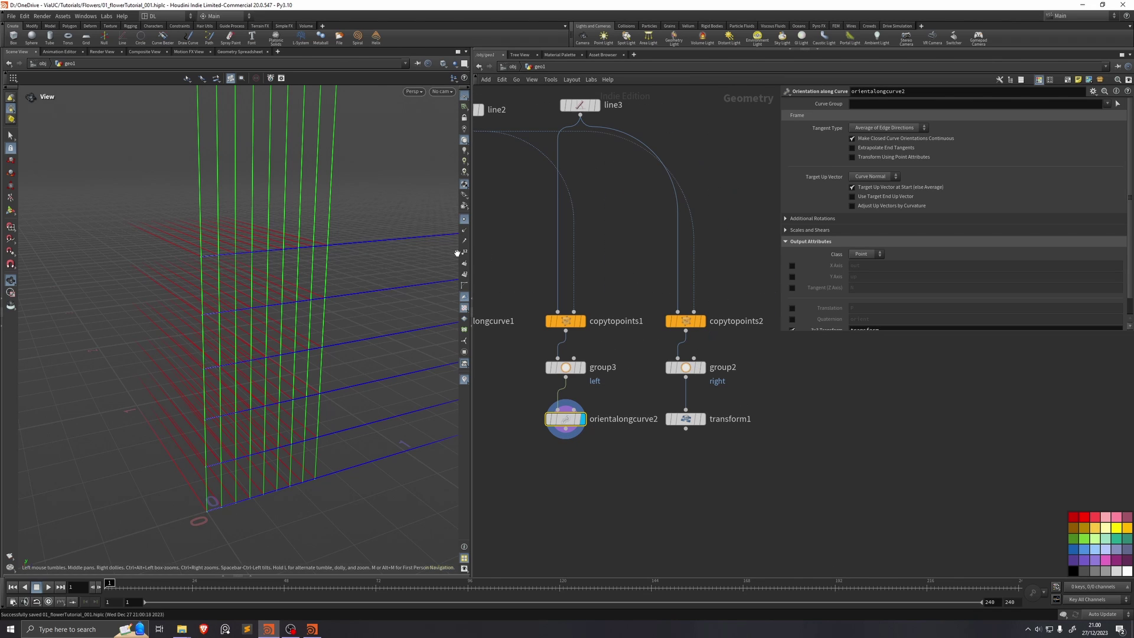
{"action": "mouse_move", "coordinate": [567, 421]}
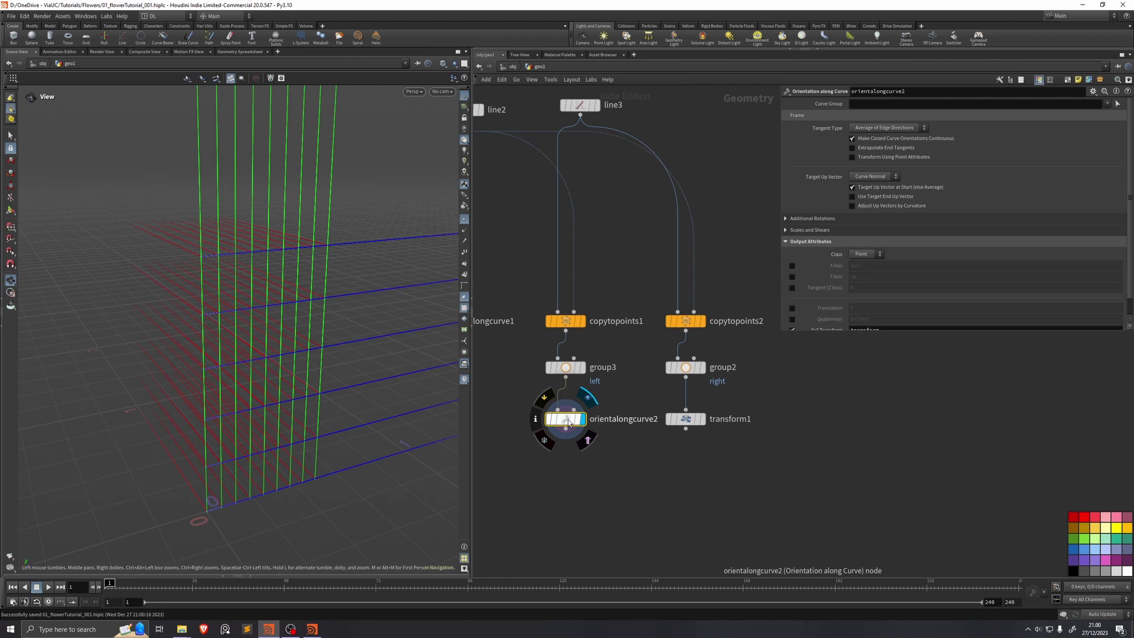
{"action": "left_click_drag", "start_coordinate": [570, 423], "coordinate": [683, 229], "text": "alt"}
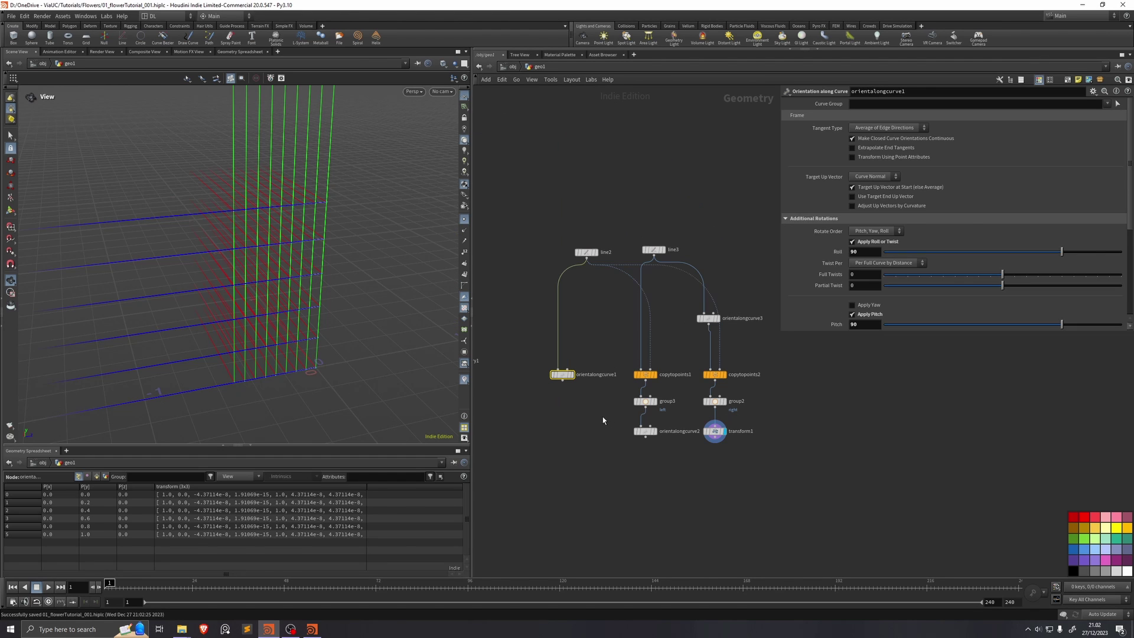
Step: Merge the three selected branches into merge1
{"action": "left_click", "coordinate": [646, 431], "text": "shift"}
{"action": "left_click", "coordinate": [646, 480]}
{"action": "left_click", "coordinate": [466, 382]}
Step: Display short orientation lines at every point and tidy the three nodes lower
{"action": "left_click_drag", "start_coordinate": [463, 380], "coordinate": [423, 352]}
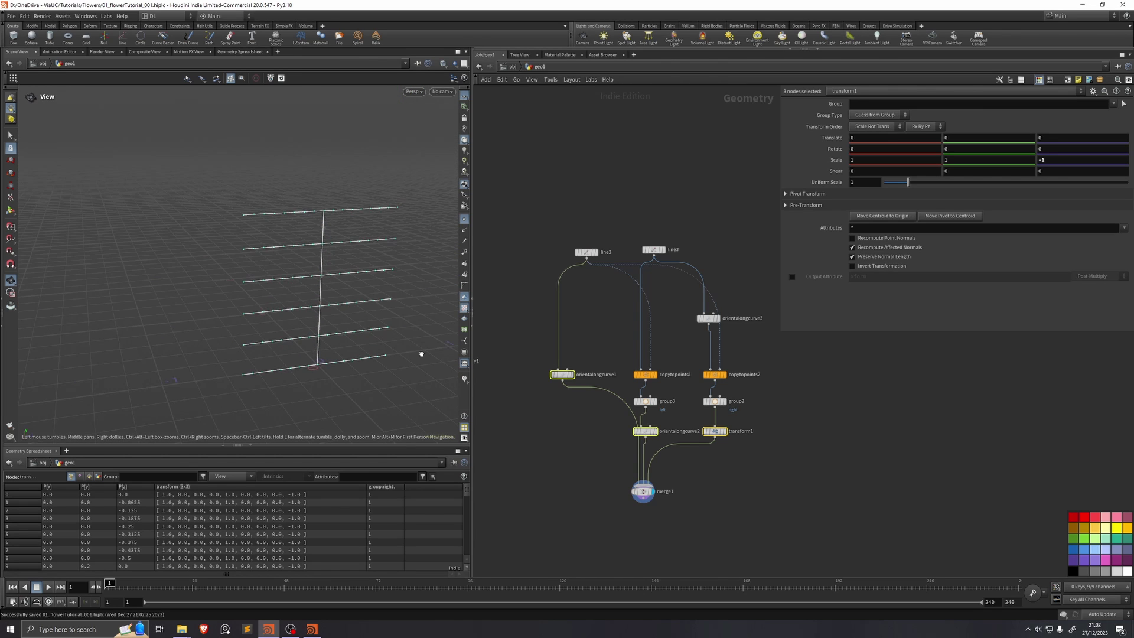
{"action": "left_click", "coordinate": [464, 379]}
{"action": "left_click", "coordinate": [464, 378]}
{"action": "left_click", "coordinate": [496, 337]}
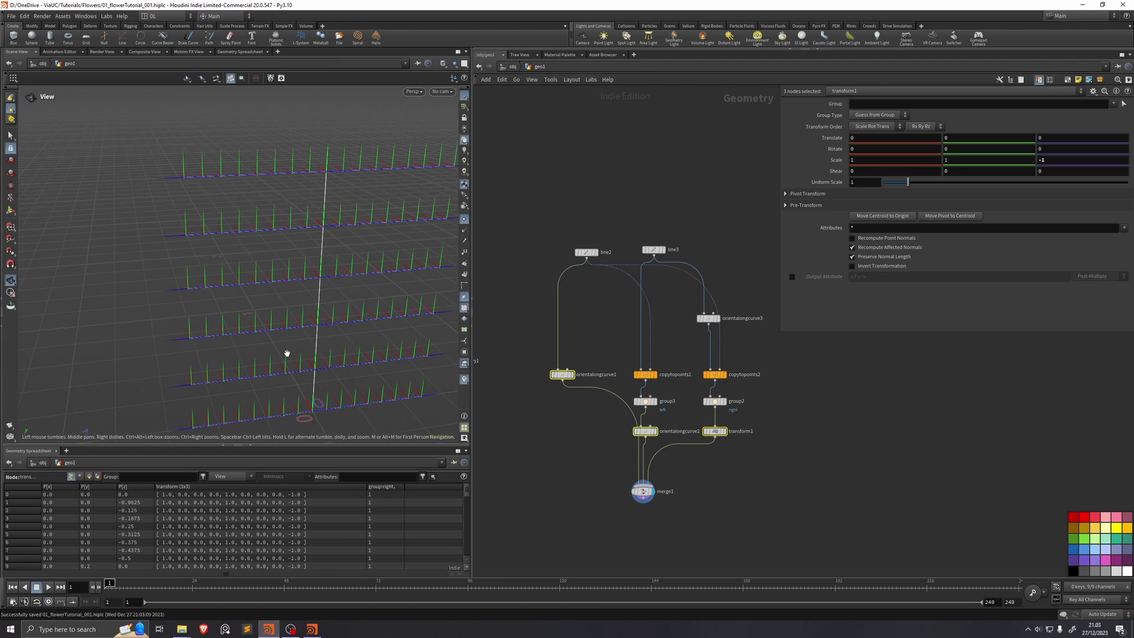
{"action": "left_click_drag", "start_coordinate": [288, 352], "coordinate": [229, 389]}
{"action": "left_click_drag", "start_coordinate": [361, 360], "coordinate": [286, 346]}
{"action": "left_click_drag", "start_coordinate": [571, 375], "coordinate": [528, 441]}
Step: Insert resample2 on line2 with Maximum Segments 2, resampling by polygon edge
{"action": "key", "text": "Tab"}
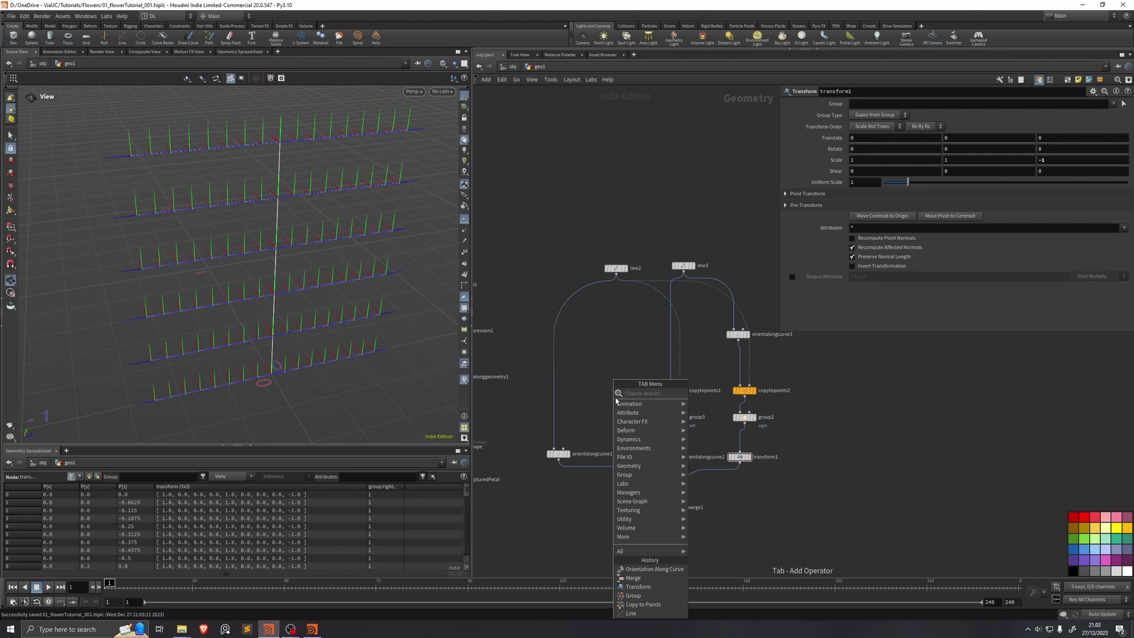
{"action": "type", "text": "resample"}
{"action": "key", "text": "Return"}
{"action": "left_click", "coordinate": [555, 386]}
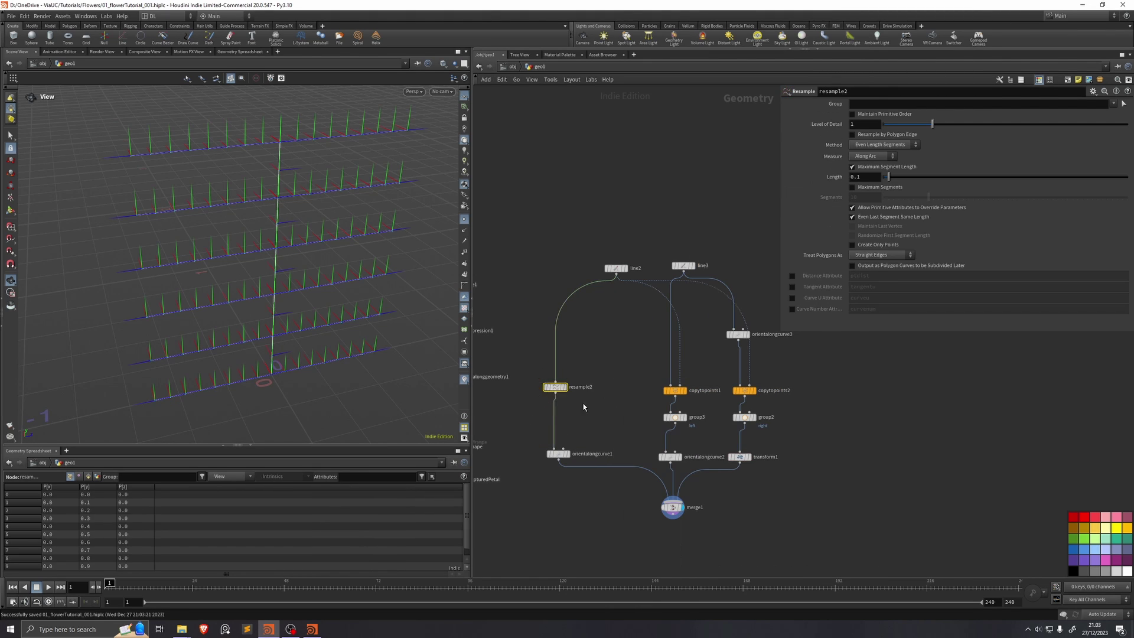
{"action": "left_click", "coordinate": [852, 166]}
{"action": "left_click", "coordinate": [852, 187]}
{"action": "left_click", "coordinate": [866, 196]}
{"action": "key", "text": "BackSpace"}
{"action": "key", "text": "BackSpace"}
{"action": "type", "text": "2"}
{"action": "key", "text": "Return"}
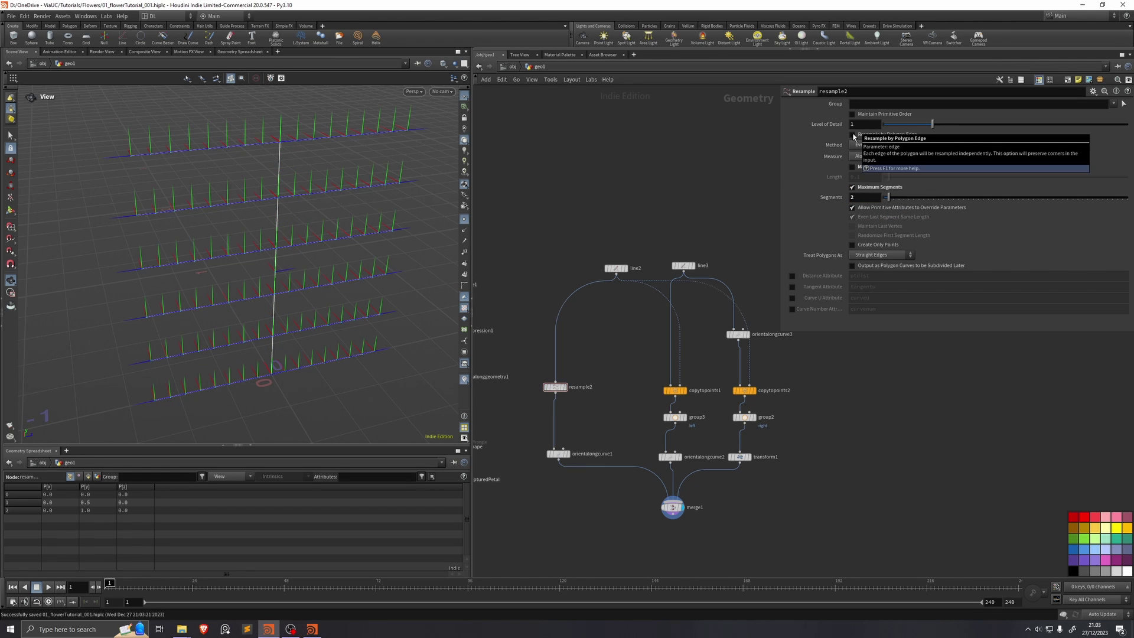
{"action": "left_click", "coordinate": [852, 135]}
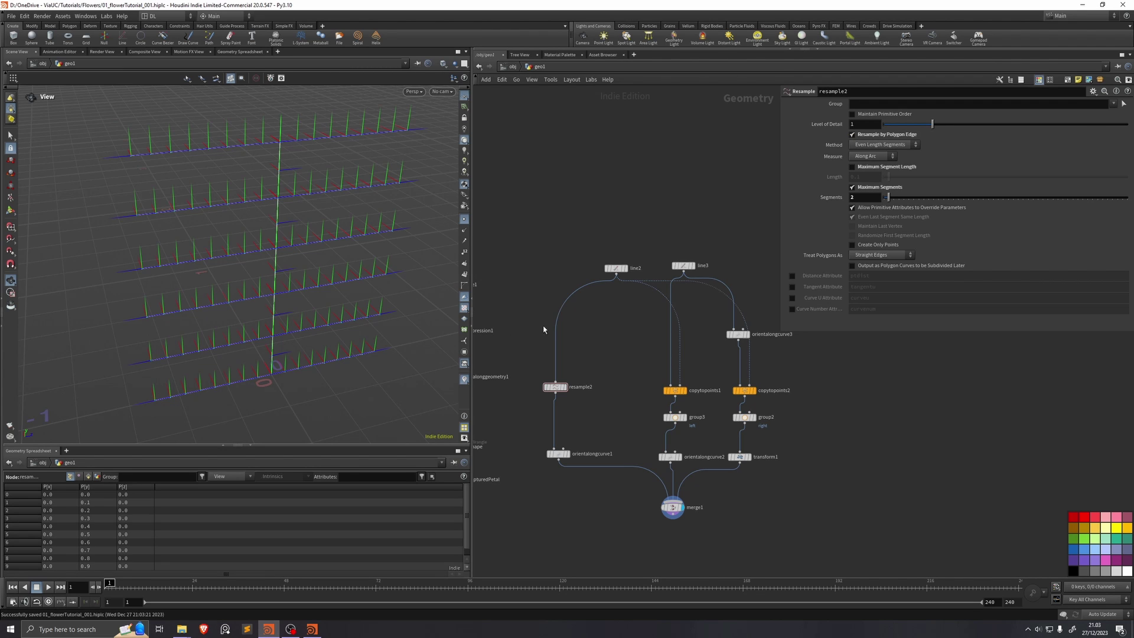
Step: Add a Group Create node making a point group named 'spine'
{"action": "key", "text": "Tab"}
{"action": "type", "text": "group"}
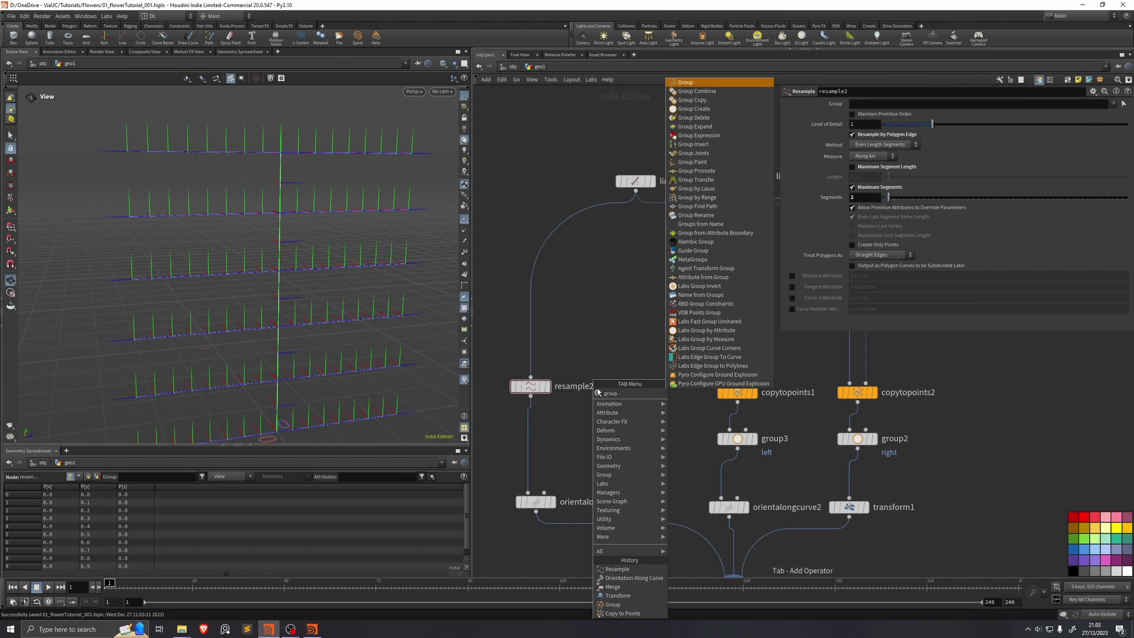
{"action": "key", "text": "Return"}
{"action": "left_click", "coordinate": [869, 114]}
{"action": "left_click", "coordinate": [865, 125]}
{"action": "left_click", "coordinate": [874, 103]}
{"action": "type", "text": "spine"}
{"action": "key", "text": "Return"}
Step: Add grouprange1 with End 5, Points type and Invert Range to select points 6–9
{"action": "key", "text": "Tab"}
{"action": "type", "text": "grouprange"}
{"action": "key", "text": "Return"}
{"action": "left_click", "coordinate": [530, 466]}
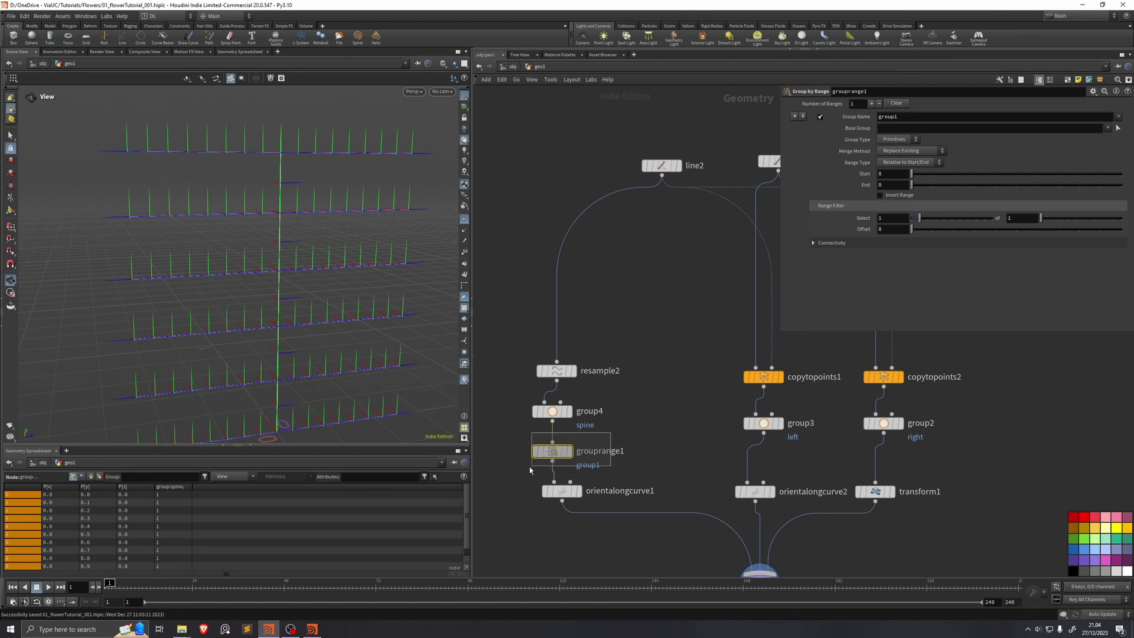
{"action": "left_click", "coordinate": [892, 185]}
{"action": "type", "text": "5"}
{"action": "key", "text": "Return"}
{"action": "left_click", "coordinate": [897, 139]}
{"action": "left_click", "coordinate": [888, 148]}
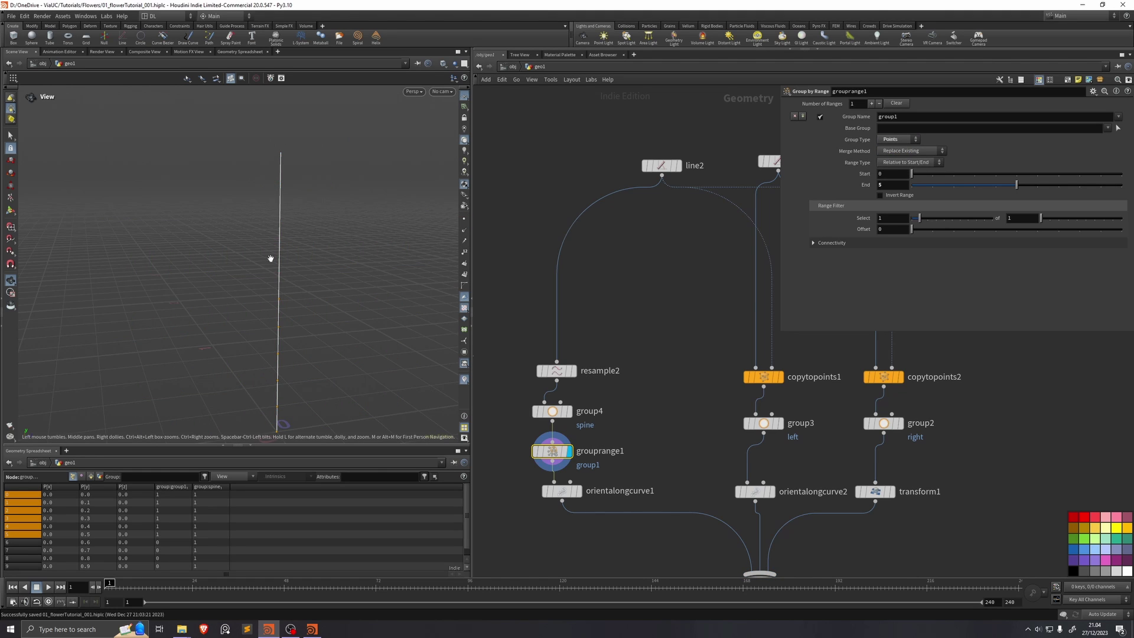
{"action": "left_click_drag", "start_coordinate": [273, 266], "coordinate": [293, 302]}
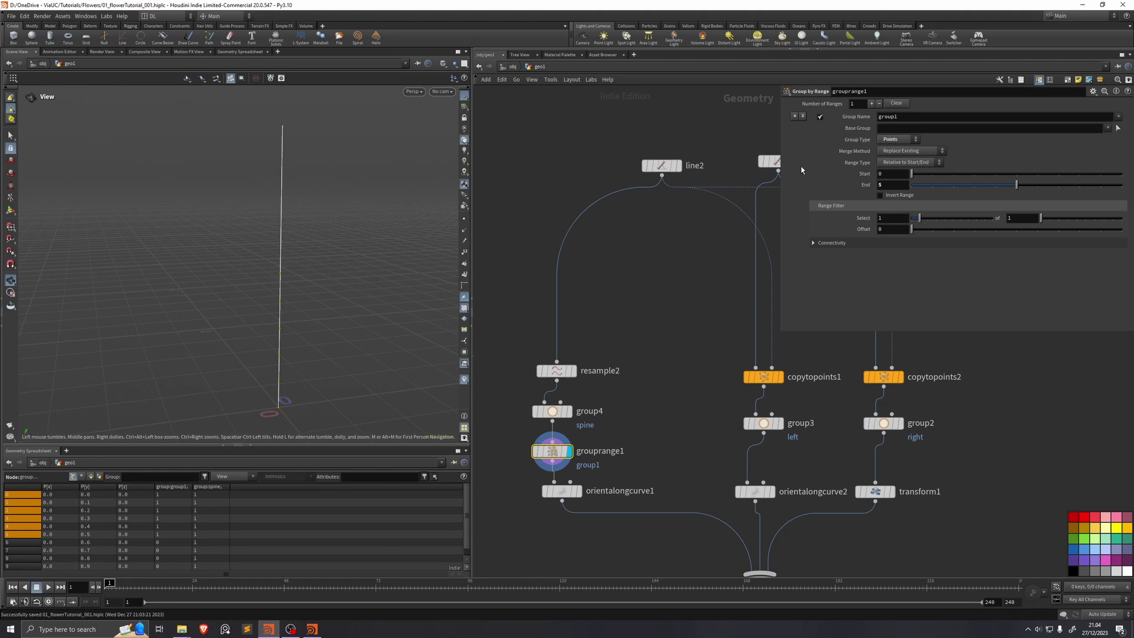
{"action": "left_click", "coordinate": [880, 196]}
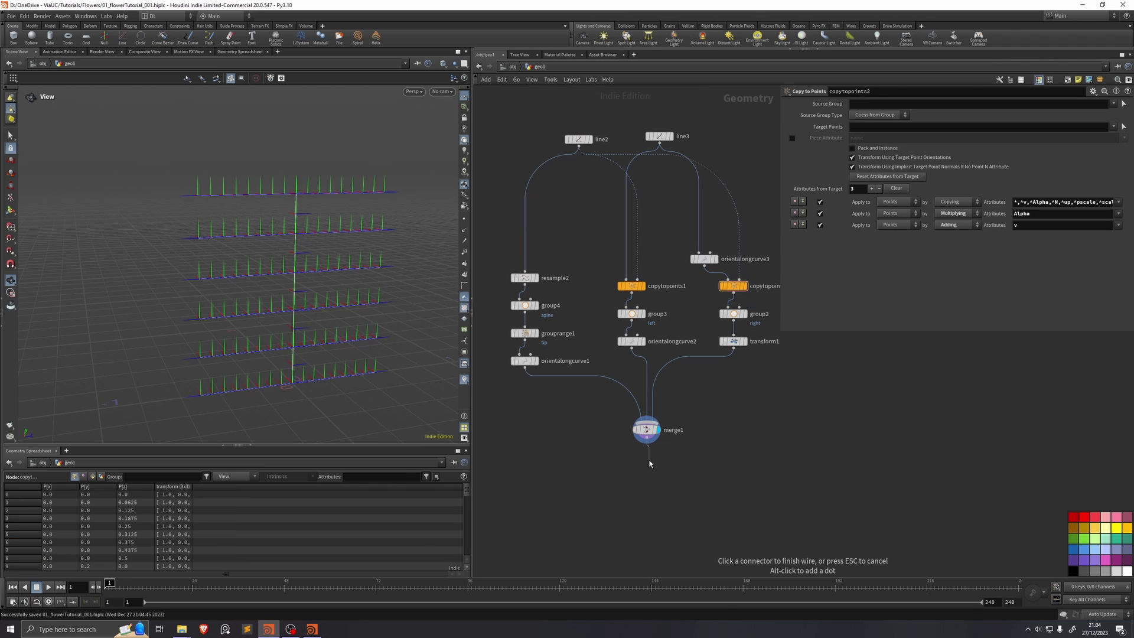
Step: Add a Fuse node (fuse2) after merge1 and make it the displayed node
{"action": "left_click", "coordinate": [650, 463]}
{"action": "type", "text": "fuse"}
{"action": "key", "text": "Return"}
{"action": "left_click", "coordinate": [657, 462]}
{"action": "scroll", "coordinate": [414, 348], "scroll_direction": "up", "scroll_amount": 2}
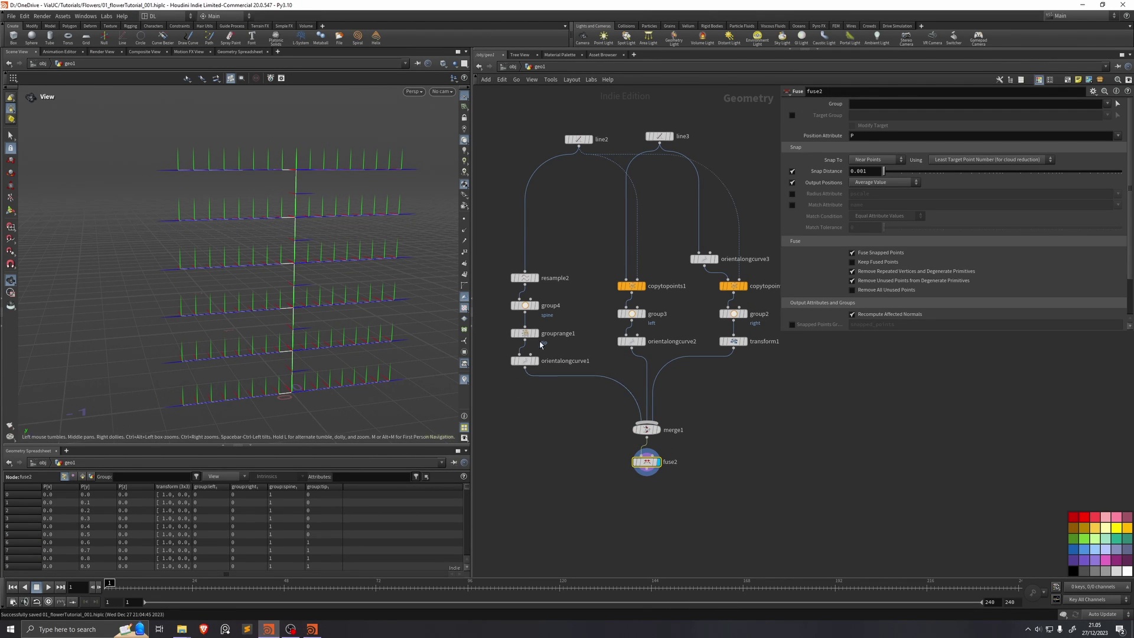
Step: Reorder merge1's inputs so transform1 comes first, then select resample2 through orientalongcurve1
{"action": "left_click", "coordinate": [649, 429]}
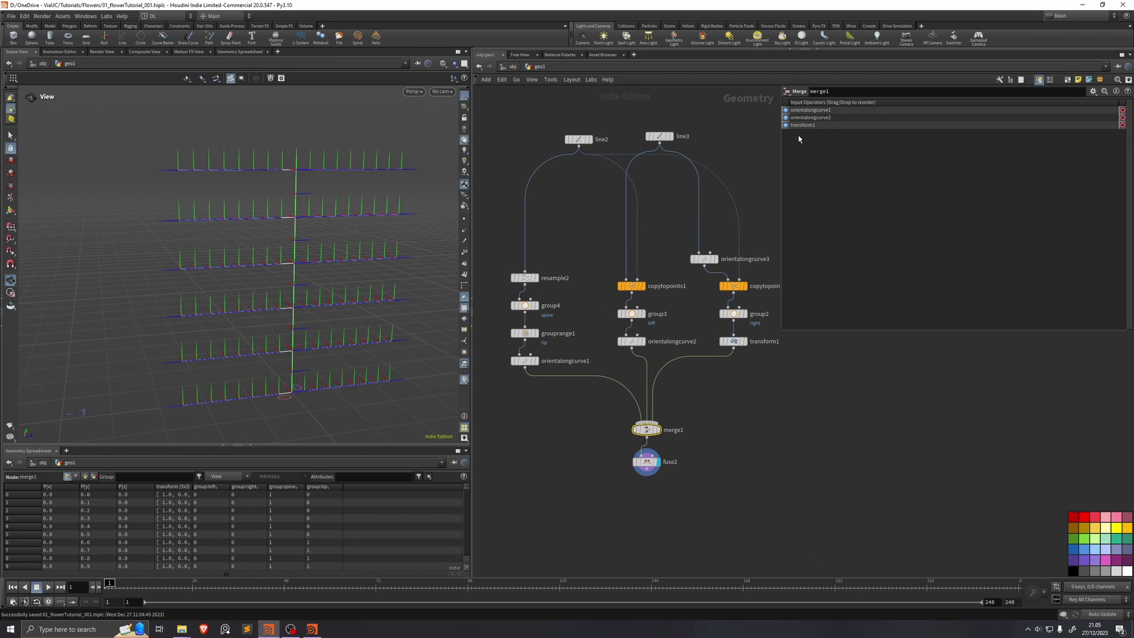
{"action": "left_click_drag", "start_coordinate": [786, 126], "coordinate": [788, 109]}
{"action": "scroll", "coordinate": [283, 224], "scroll_direction": "up", "scroll_amount": 5}
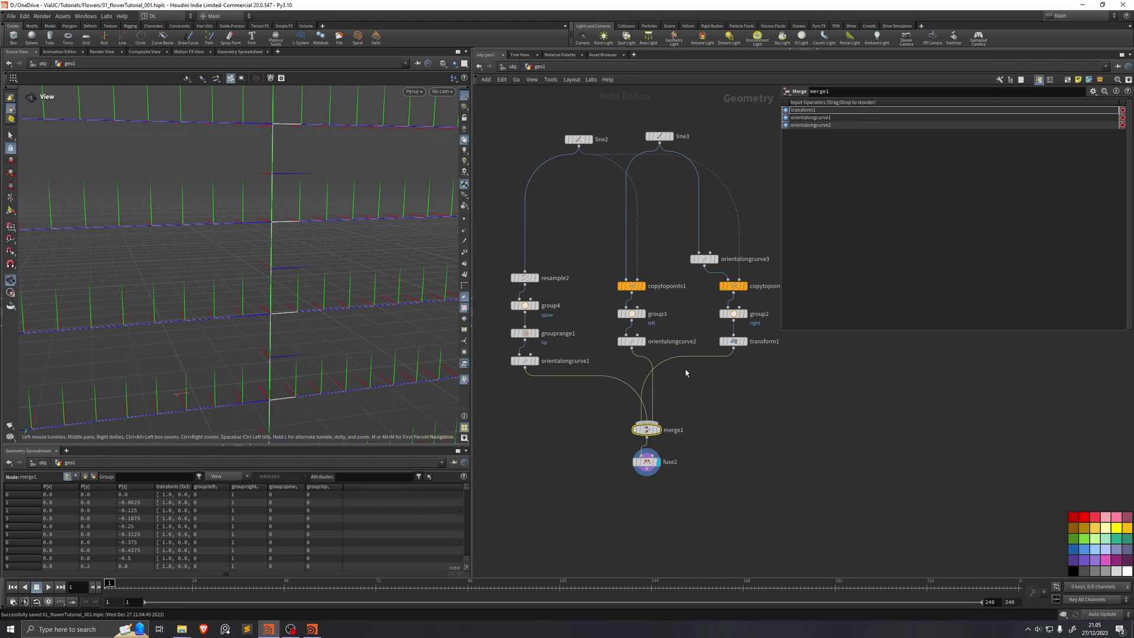
{"action": "middle_click_drag", "start_coordinate": [685, 372], "coordinate": [698, 367]}
{"action": "left_click_drag", "start_coordinate": [573, 200], "coordinate": [518, 392]}
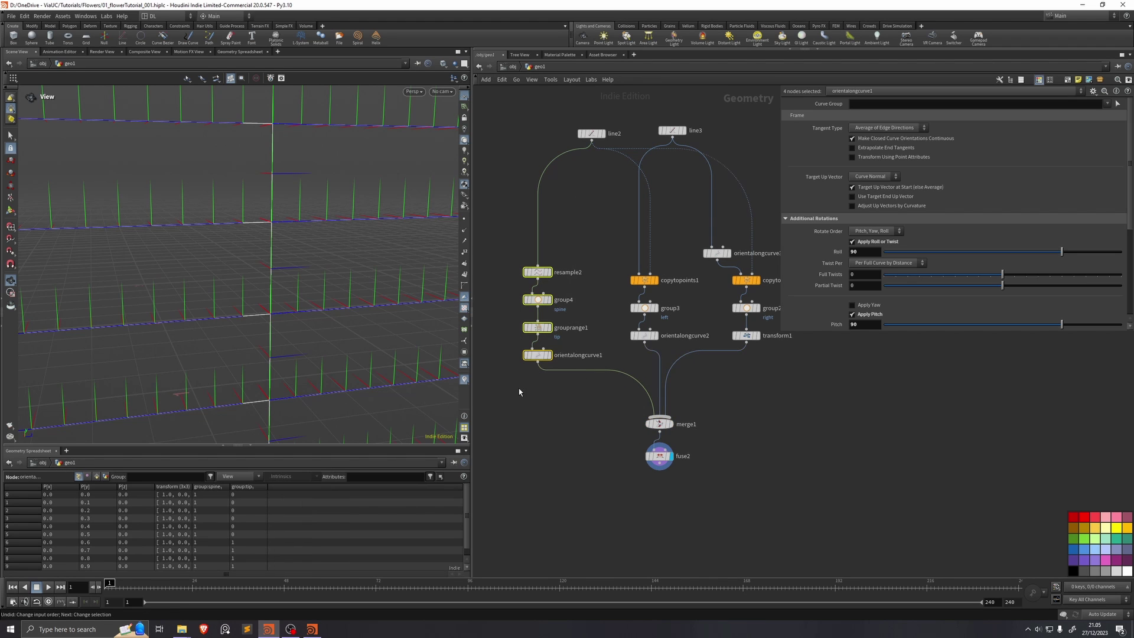
Step: Save, then add a displayed Rig Doctor after fuse2 with Initialize Transforms on
{"action": "left_click", "coordinate": [747, 335]}
{"action": "key", "text": "ctrl+s"}
{"action": "middle_click_drag", "start_coordinate": [666, 523], "coordinate": [654, 375]}
{"action": "key", "text": "Tab"}
{"action": "type", "text": "rigdoc"}
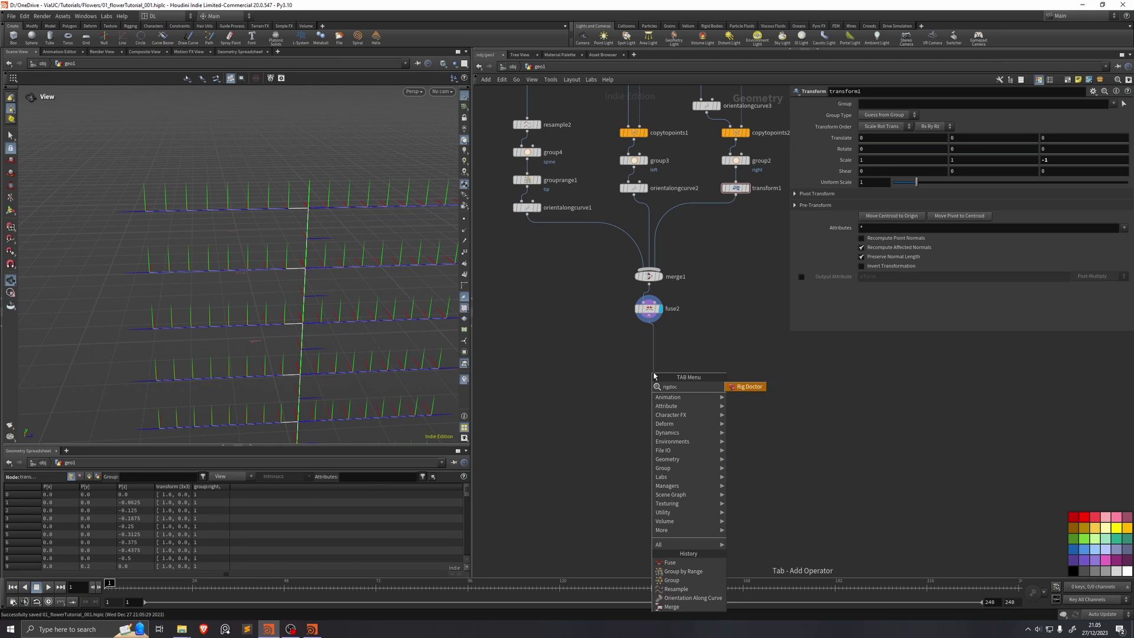
{"action": "key", "text": "Return"}
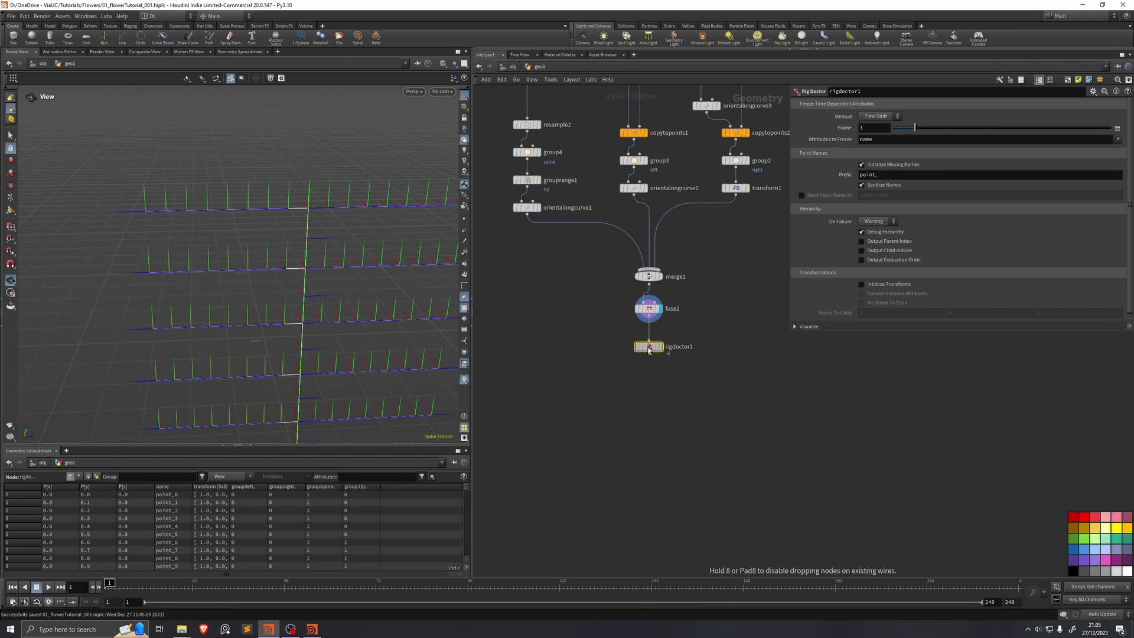
{"action": "left_click", "coordinate": [650, 350]}
{"action": "left_click", "coordinate": [861, 284]}
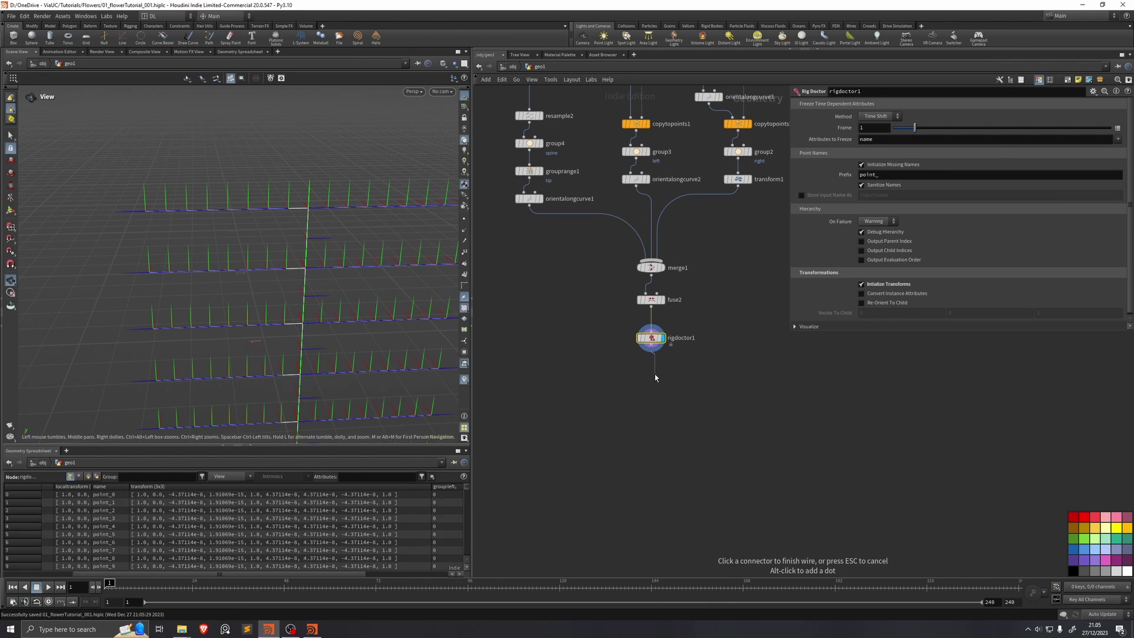
Step: Append a Visualize Rig node and a Group node below rigdoctor1
{"action": "key", "text": "Tab"}
{"action": "type", "text": "visualize rig"}
{"action": "key", "text": "Return"}
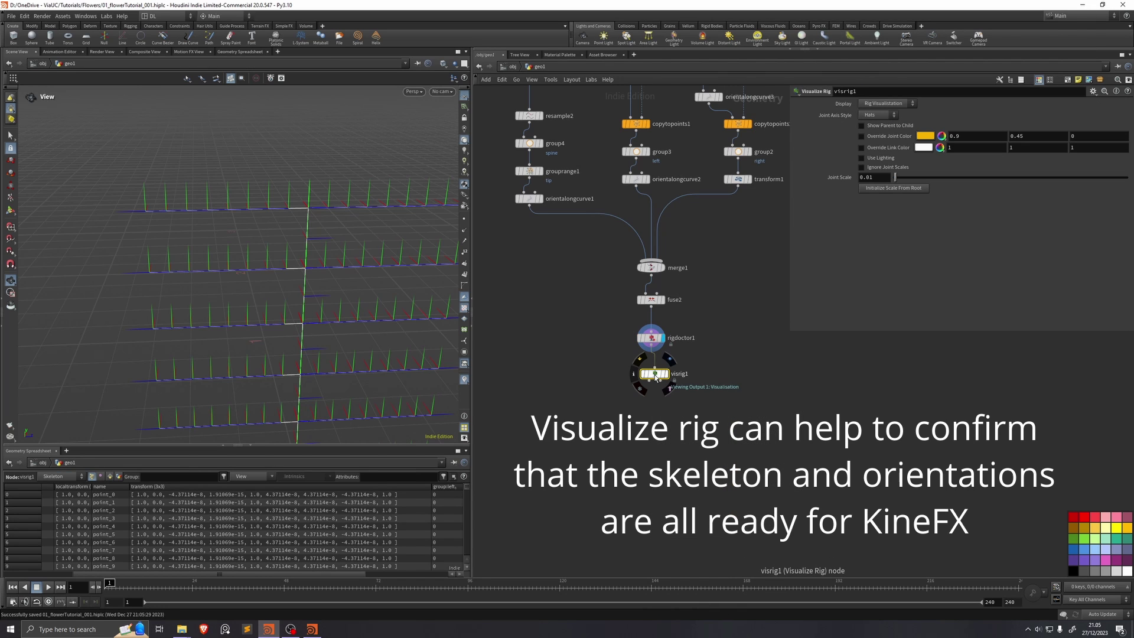
{"action": "key", "text": "Tab"}
{"action": "type", "text": "group"}
{"action": "key", "text": "Return"}
{"action": "scroll", "coordinate": [314, 351], "scroll_direction": "up", "scroll_amount": 2}
{"action": "scroll", "coordinate": [294, 372], "scroll_direction": "up", "scroll_amount": 3}
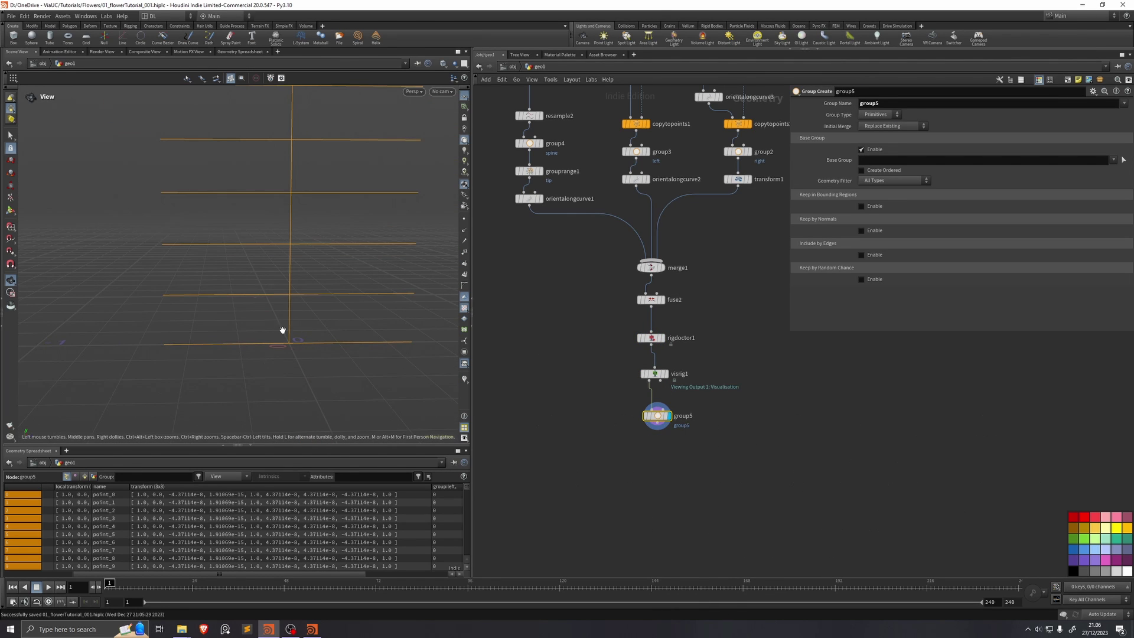
{"action": "scroll", "coordinate": [283, 329], "scroll_direction": "down", "scroll_amount": 2}
{"action": "double_click", "coordinate": [915, 104]}
{"action": "type", "text": "root"}
{"action": "key", "text": "Return"}
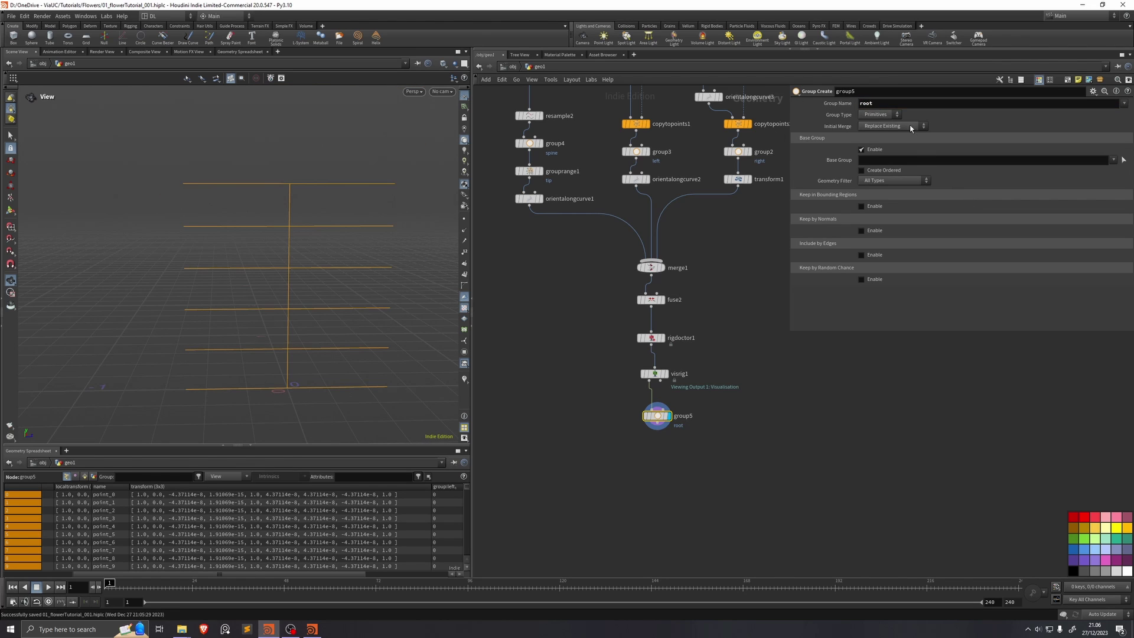
{"action": "left_click", "coordinate": [880, 114]}
{"action": "left_click", "coordinate": [879, 125]}
{"action": "left_click", "coordinate": [980, 160]}
{"action": "type", "text": "@name"}
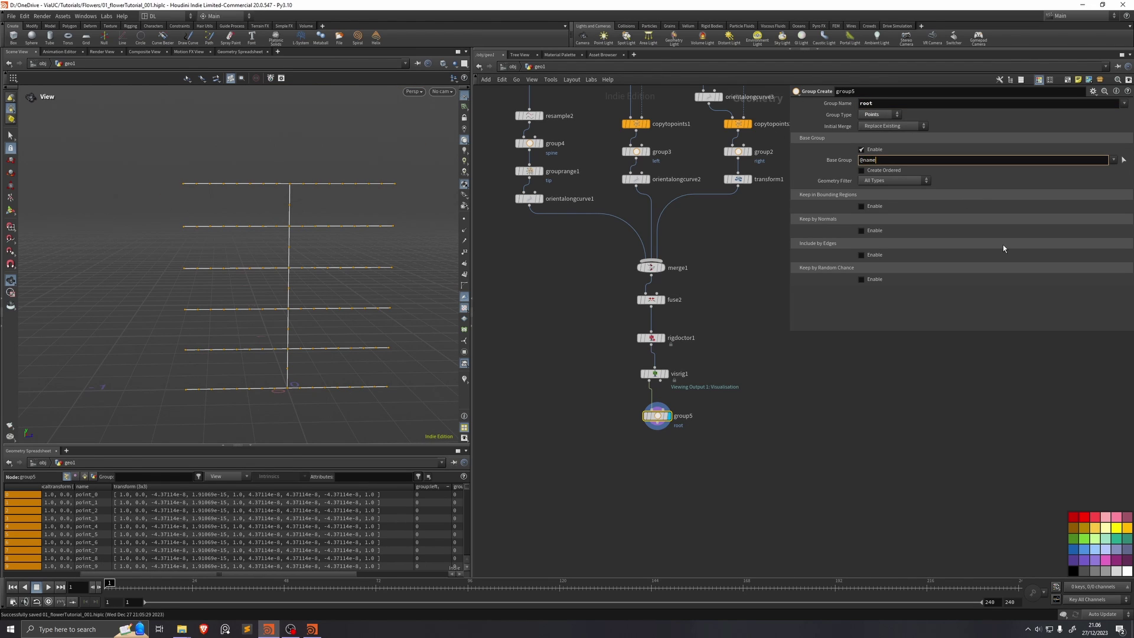
{"action": "type", "text": "=point_0"}
{"action": "key", "text": "Return"}
{"action": "left_click", "coordinate": [653, 346]}
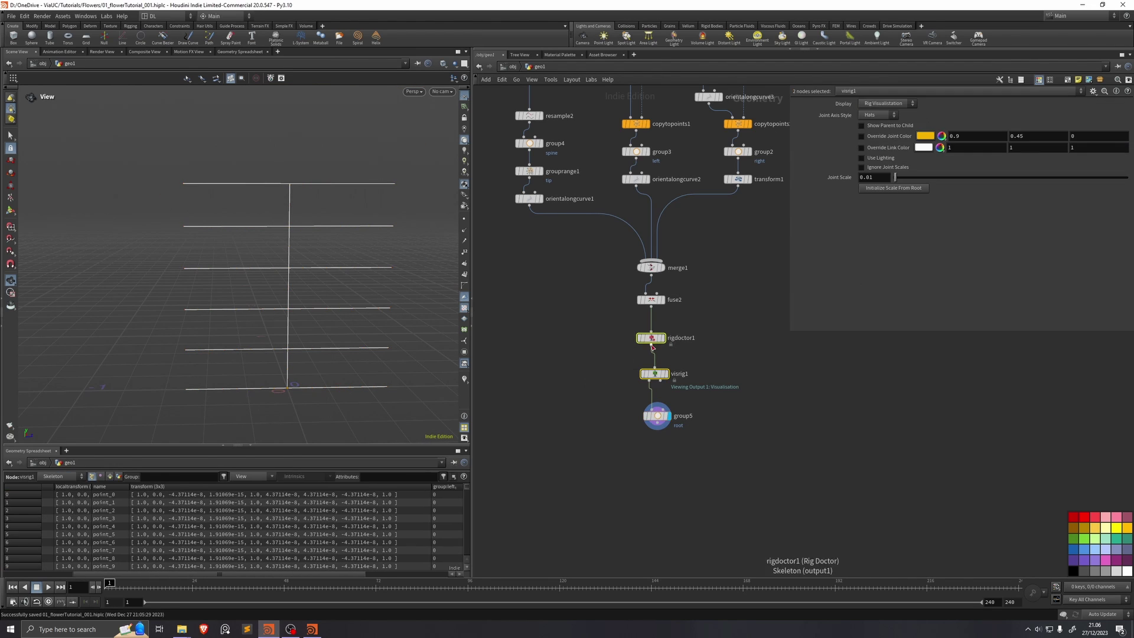
{"action": "left_click", "coordinate": [652, 340]}
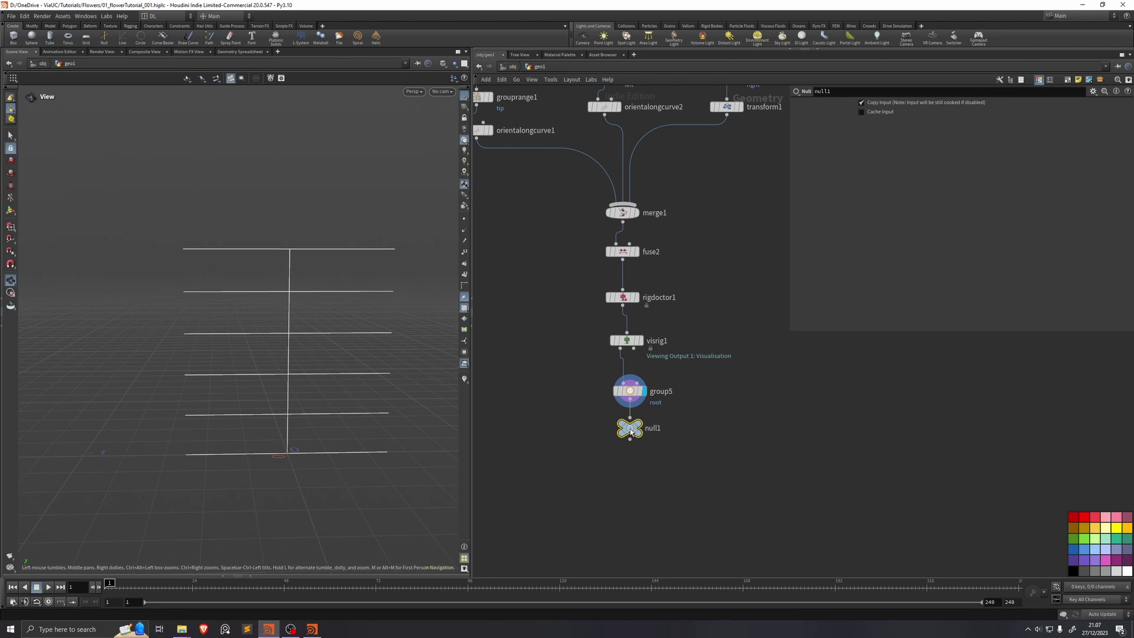
Step: Rename the output null to OUT_petalSkeleton, save, and display it
{"action": "double_click", "coordinate": [652, 428]}
{"action": "type", "text": "OUT_skeleton"}
{"action": "type", "text": "petalS"}
{"action": "key", "text": "Return"}
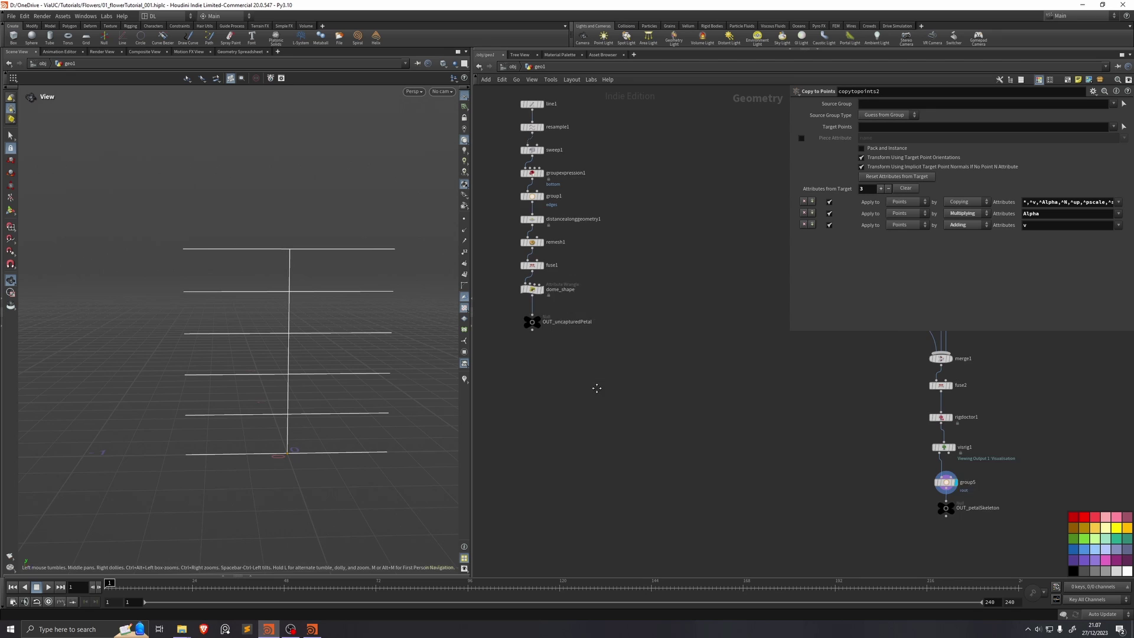
{"action": "key", "text": "ctrl+s"}
{"action": "left_click", "coordinate": [938, 522]}
Step: Template OUT_uncapturedPetal and orbit to view the petal beside its skeleton
{"action": "left_click", "coordinate": [509, 336]}
{"action": "left_click_drag", "start_coordinate": [251, 336], "coordinate": [339, 336]}
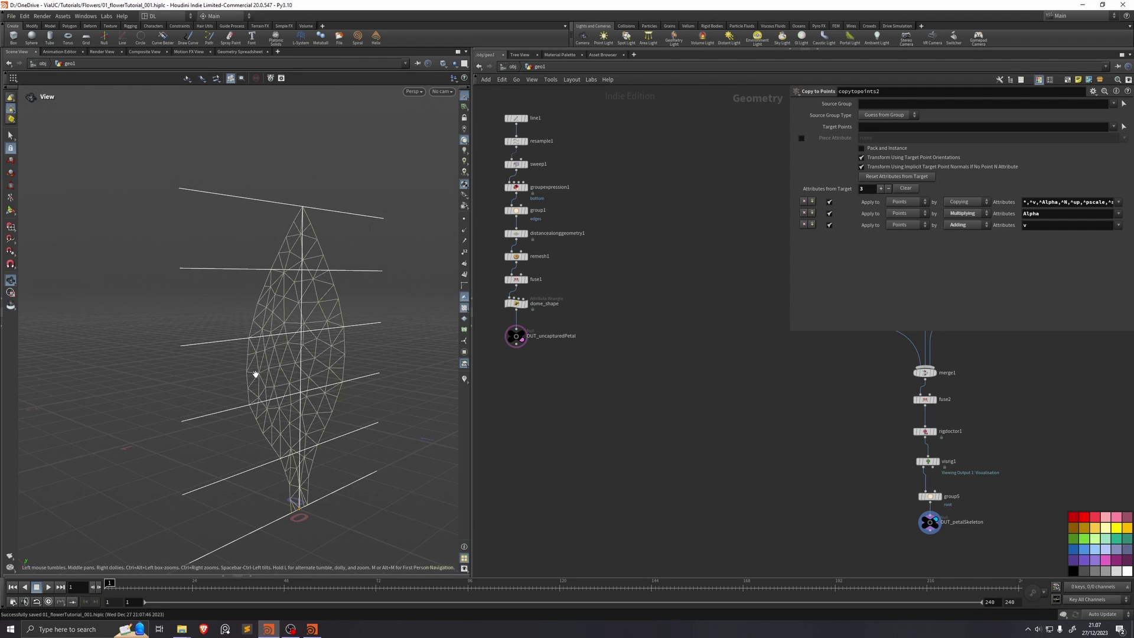
{"action": "left_click_drag", "start_coordinate": [259, 375], "coordinate": [253, 392]}
{"action": "middle_click_drag", "start_coordinate": [660, 468], "coordinate": [622, 441]}
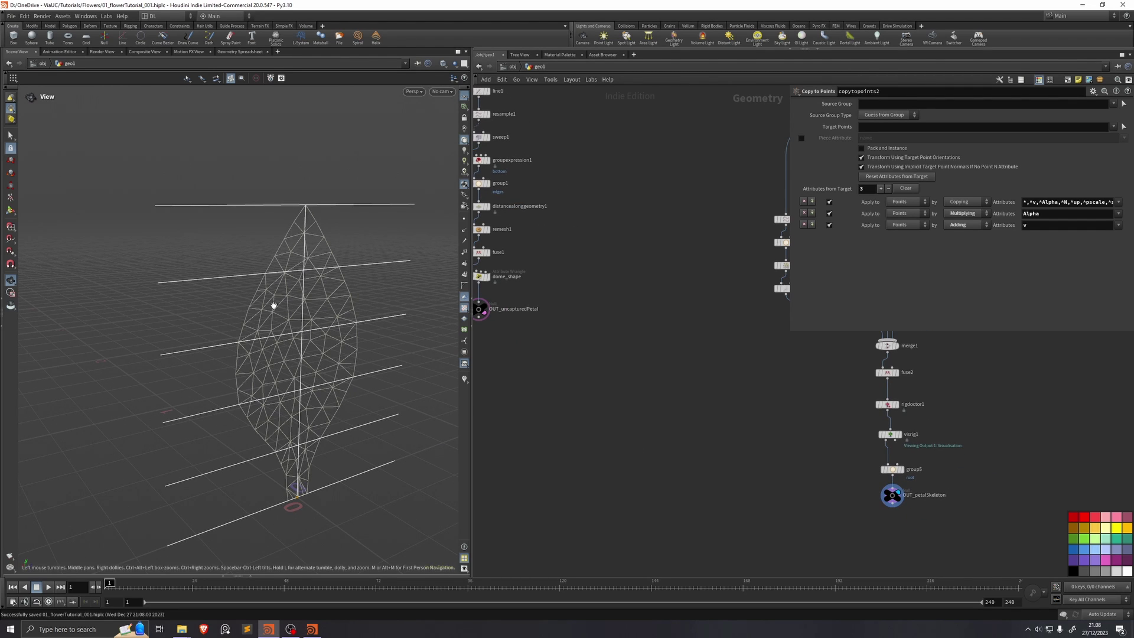
{"action": "middle_click_drag", "start_coordinate": [801, 467], "coordinate": [751, 504]}
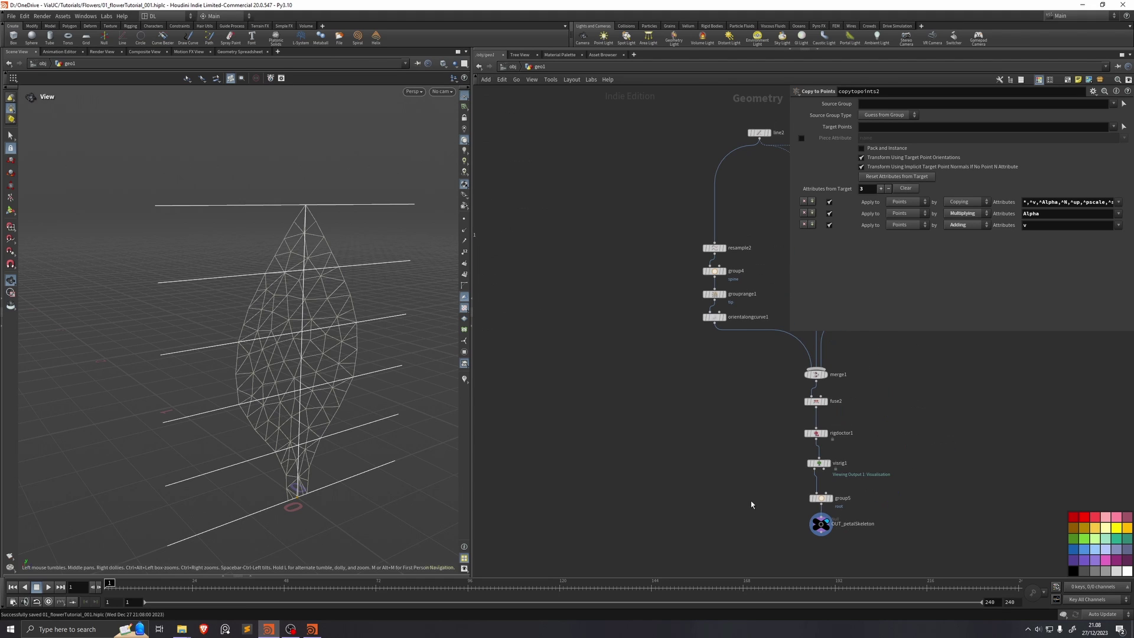
{"action": "left_click_drag", "start_coordinate": [337, 308], "coordinate": [343, 311]}
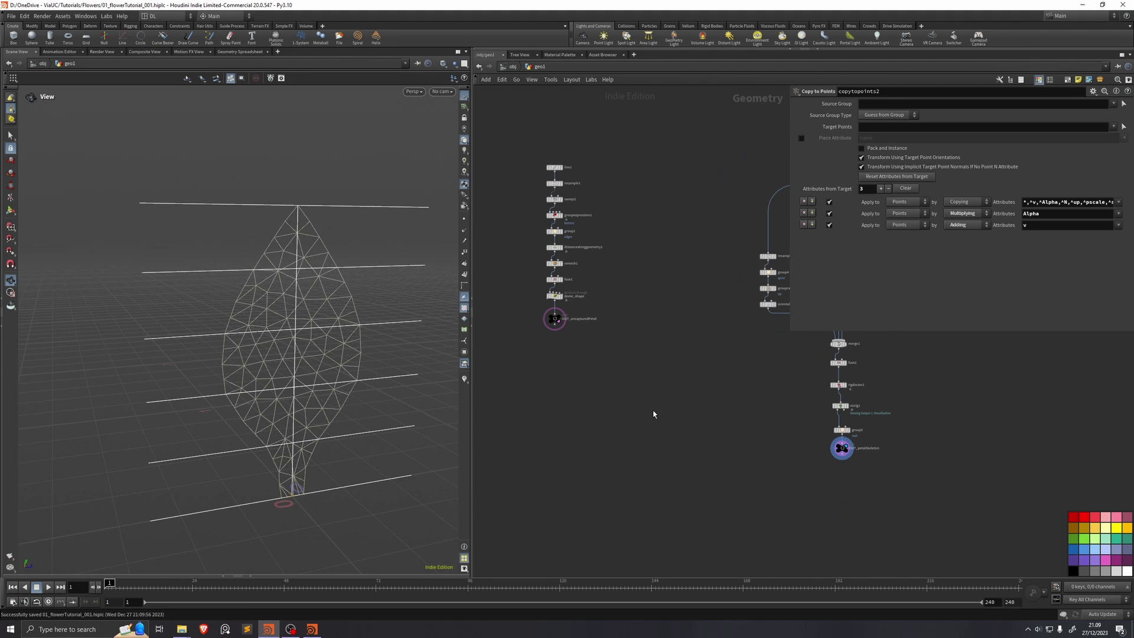
{"action": "key", "text": "Tab"}
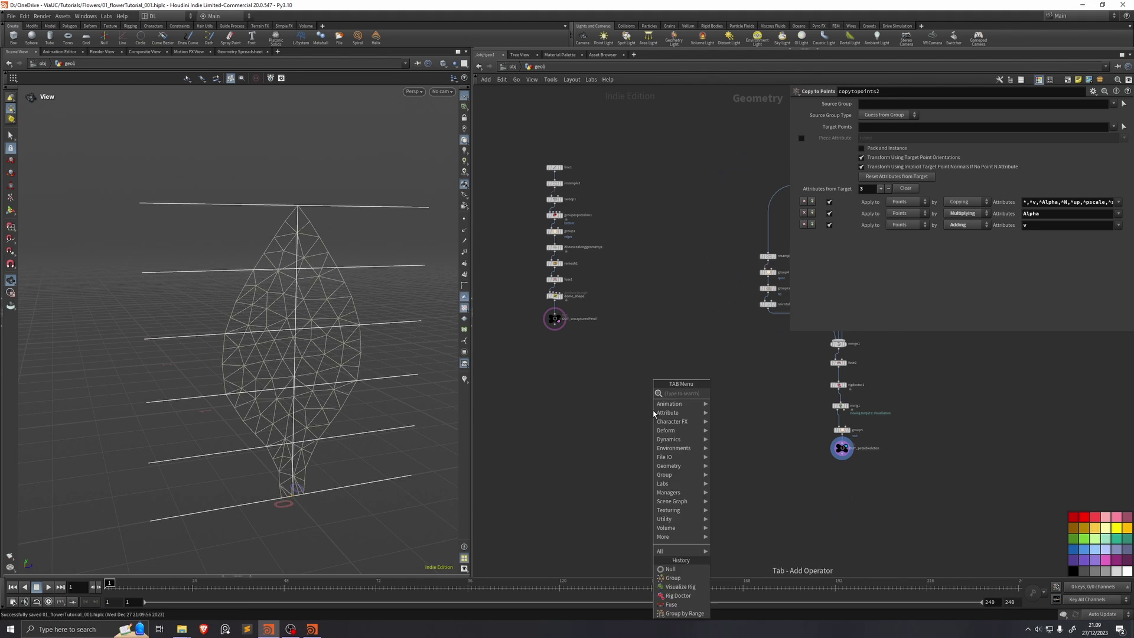
{"action": "left_click", "coordinate": [841, 447]}
{"action": "key", "text": "Tab"}
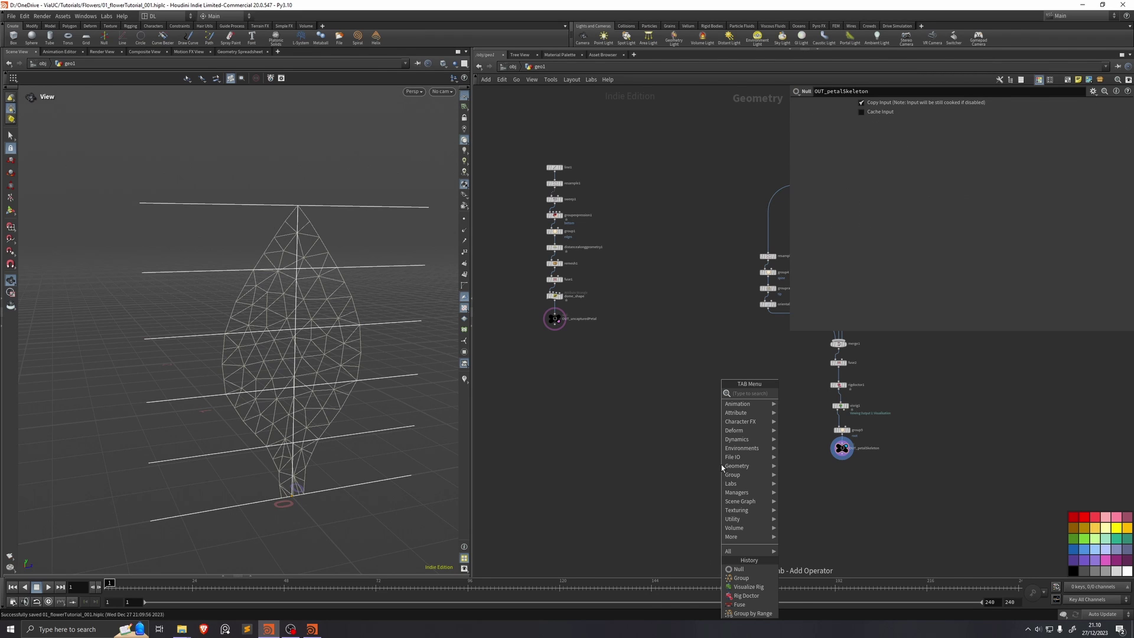
Step: Add an Object Merge node fetching the copied OUT_uncapturedPetal node
{"action": "type", "text": "objm"}
{"action": "key", "text": "Return"}
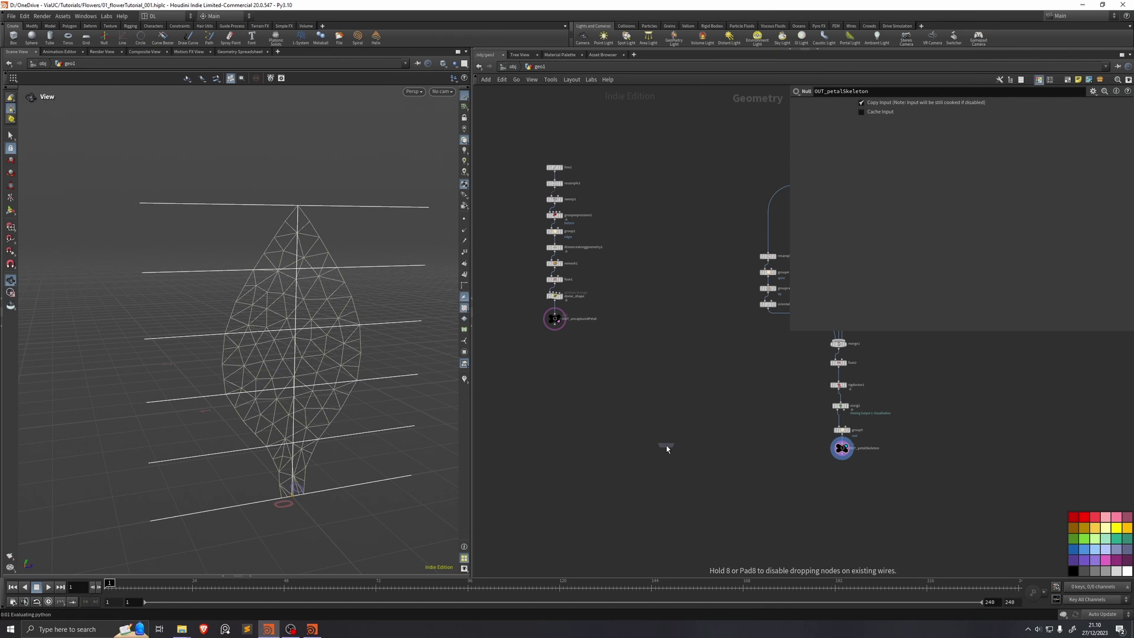
{"action": "left_click", "coordinate": [666, 446]}
{"action": "scroll", "coordinate": [666, 445], "scroll_direction": "up", "scroll_amount": 5}
{"action": "middle_click_drag", "start_coordinate": [739, 408], "coordinate": [828, 440]}
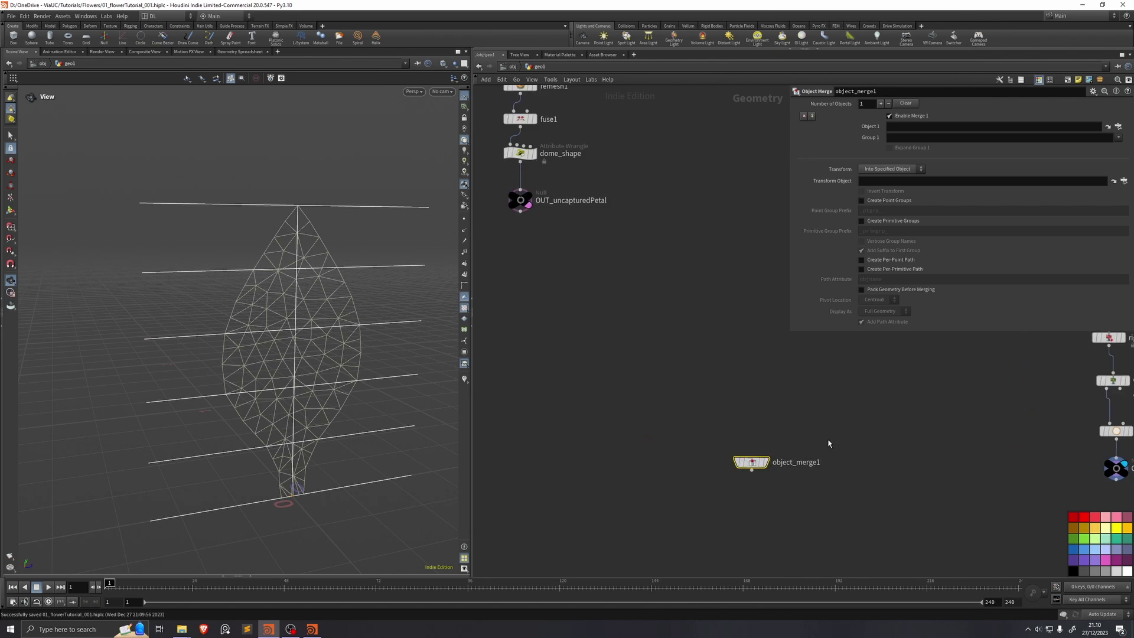
{"action": "left_click", "coordinate": [520, 201]}
{"action": "key", "text": "ctrl+c"}
{"action": "left_click", "coordinate": [751, 461]}
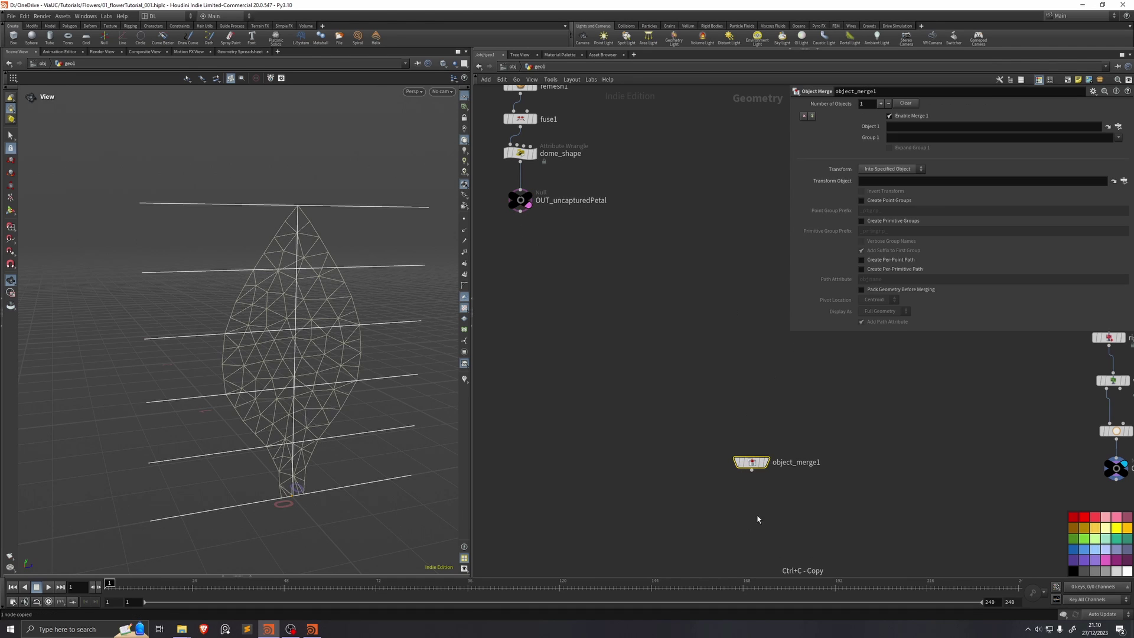
{"action": "key", "text": "ctrl+v"}
Step: Rename the Object Merge node to get_uncapturedPetal
{"action": "middle_click_drag", "start_coordinate": [807, 449], "coordinate": [673, 385]}
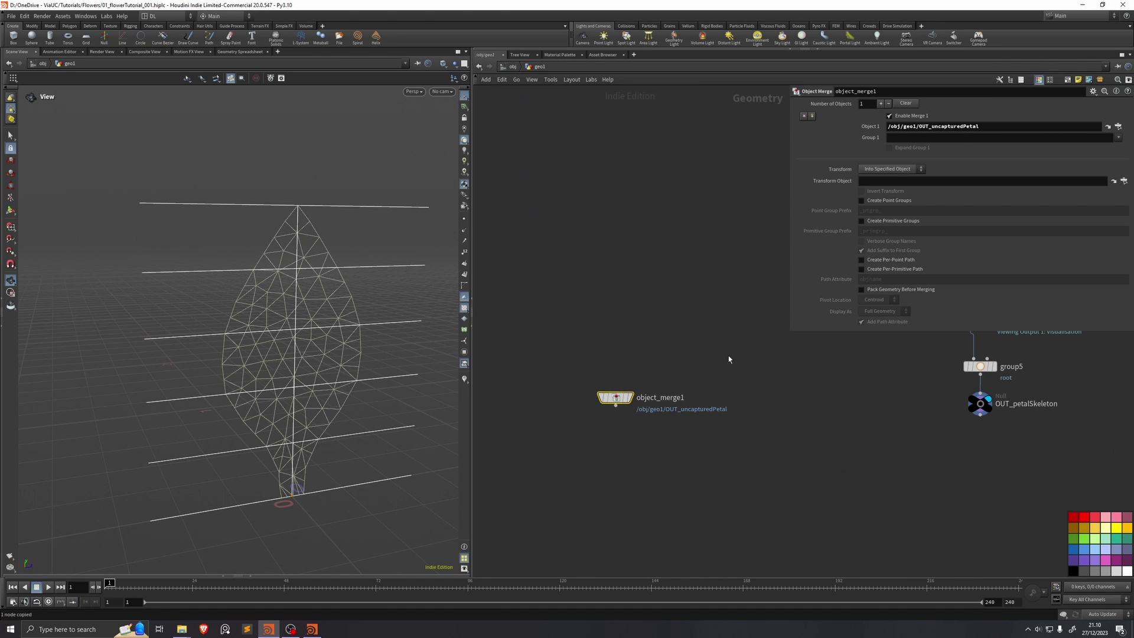
{"action": "key", "text": "F2"}
{"action": "type", "text": "get_uncat"}
{"action": "key", "text": "BackSpace"}
{"action": "type", "text": "pturedPetal"}
{"action": "key", "text": "Return"}
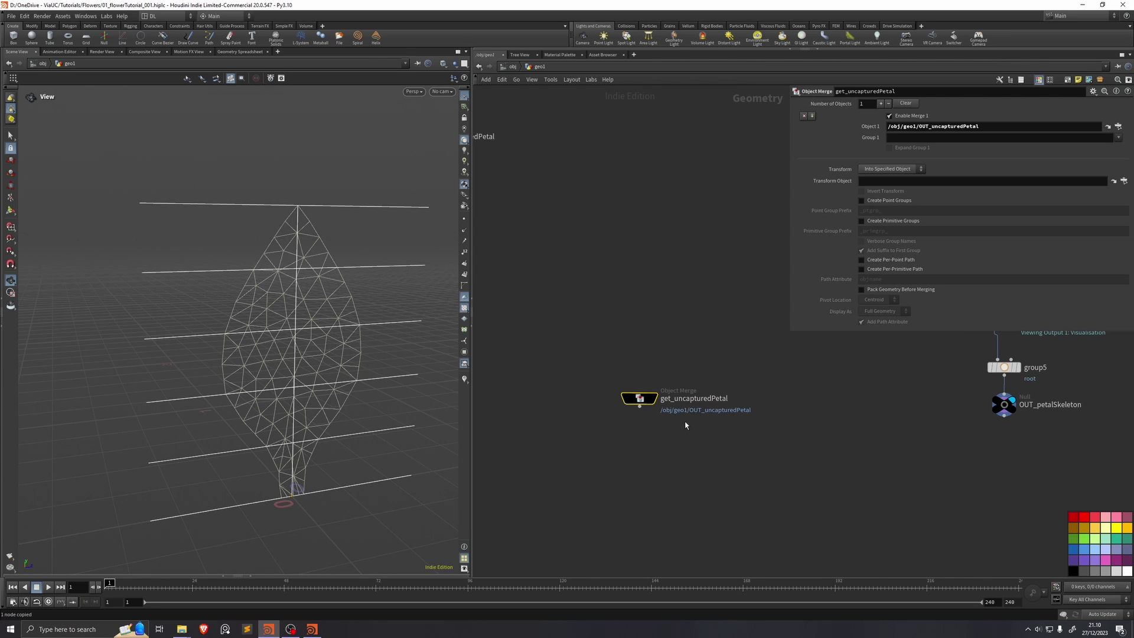
Step: Paste a duplicate of the Object Merge node and position it in the graph
{"action": "middle_click_drag", "start_coordinate": [719, 459], "coordinate": [652, 413]}
{"action": "key", "text": "ctrl+v"}
{"action": "left_click", "coordinate": [731, 348]}
{"action": "key", "text": "ctrl+v"}
{"action": "key", "text": "Delete"}
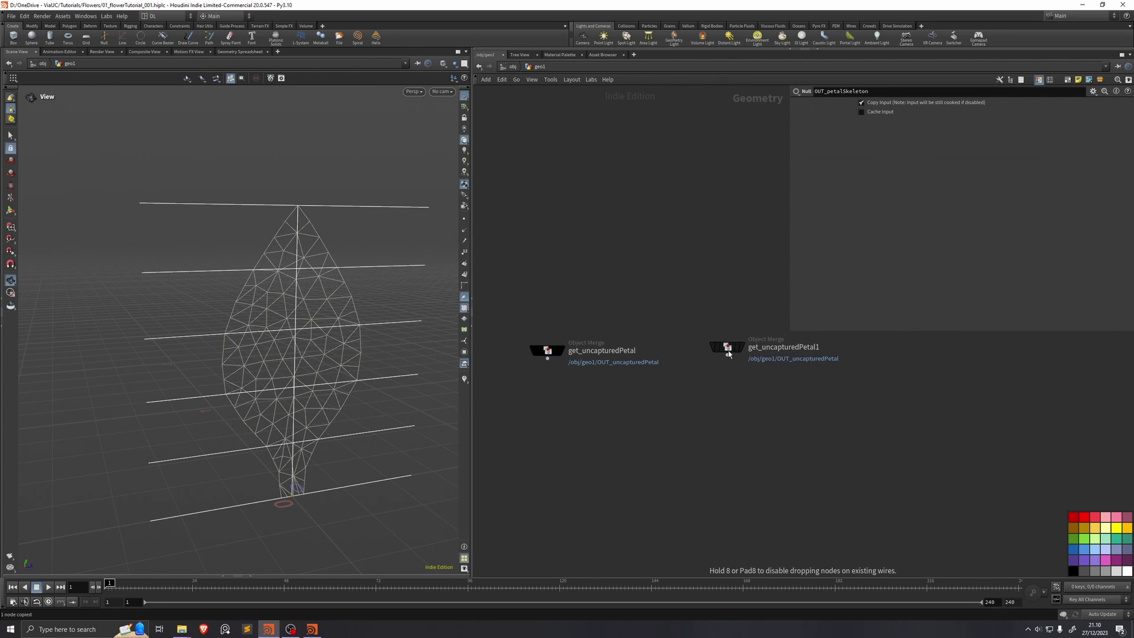
{"action": "middle_click_drag", "start_coordinate": [730, 359], "coordinate": [633, 355]}
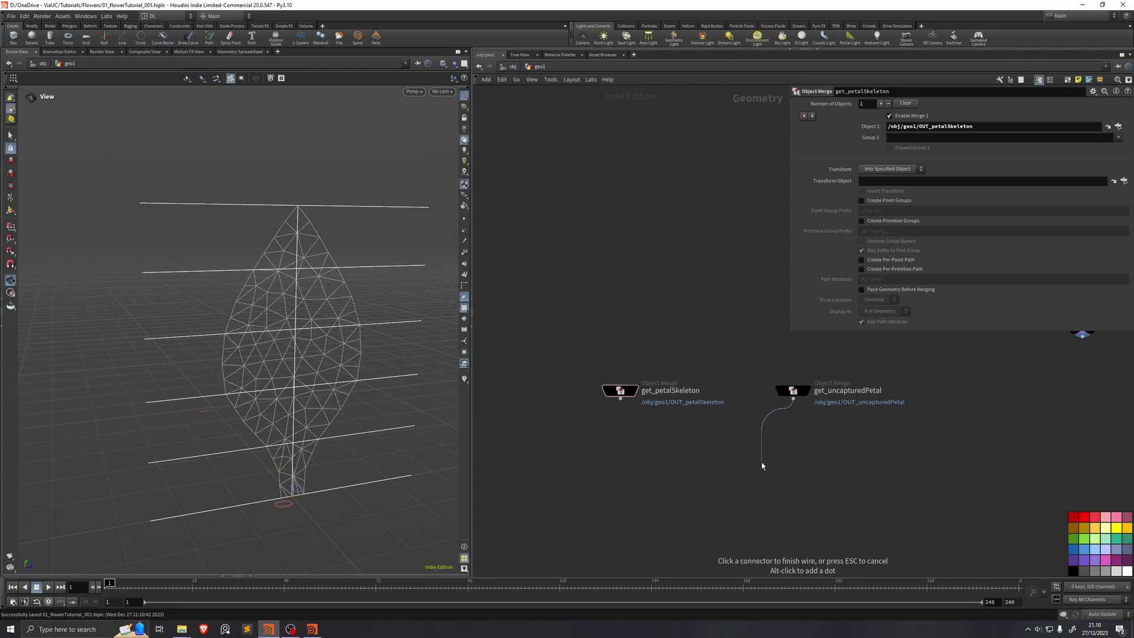
Step: Add an Attribute Promote below get_uncapturedPetal promoting uv from Vertex
{"action": "left_click", "coordinate": [760, 462]}
{"action": "type", "text": "attribpromote"}
{"action": "key", "text": "Return"}
{"action": "left_click", "coordinate": [910, 104]}
{"action": "type", "text": "uv"}
{"action": "key", "text": "Return"}
{"action": "left_click", "coordinate": [886, 119]}
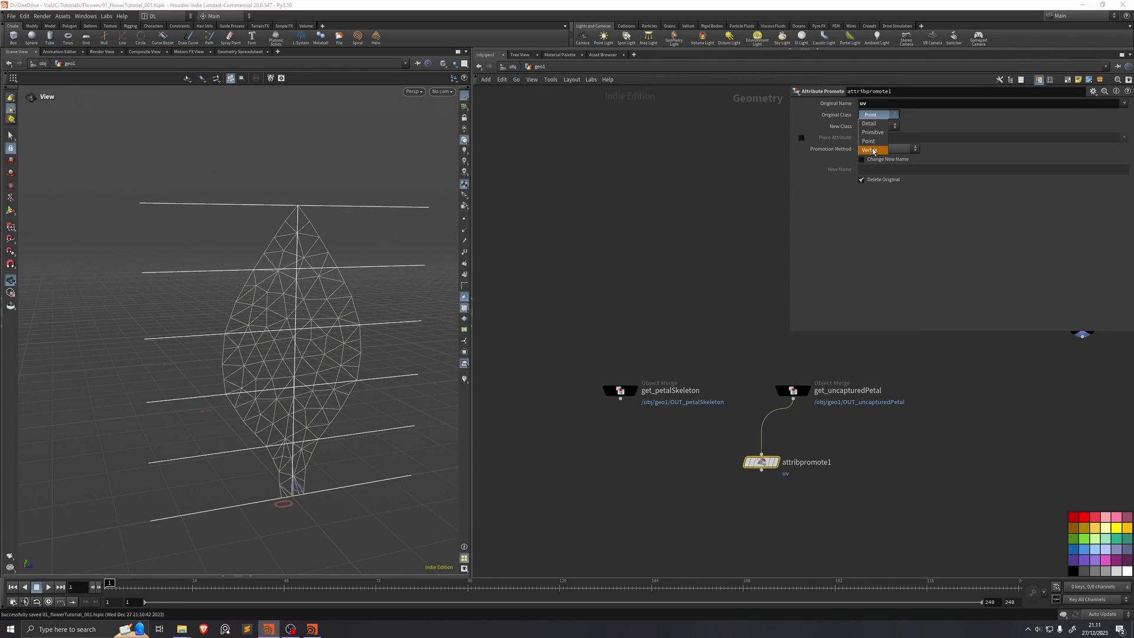
{"action": "left_click", "coordinate": [873, 150]}
Step: Add a wrangle with v@P = v@uv to lay the petal flat in UV space
{"action": "key", "text": "Tab"}
{"action": "type", "text": "attribwrangle"}
{"action": "key", "text": "Return"}
{"action": "left_click", "coordinate": [762, 431]}
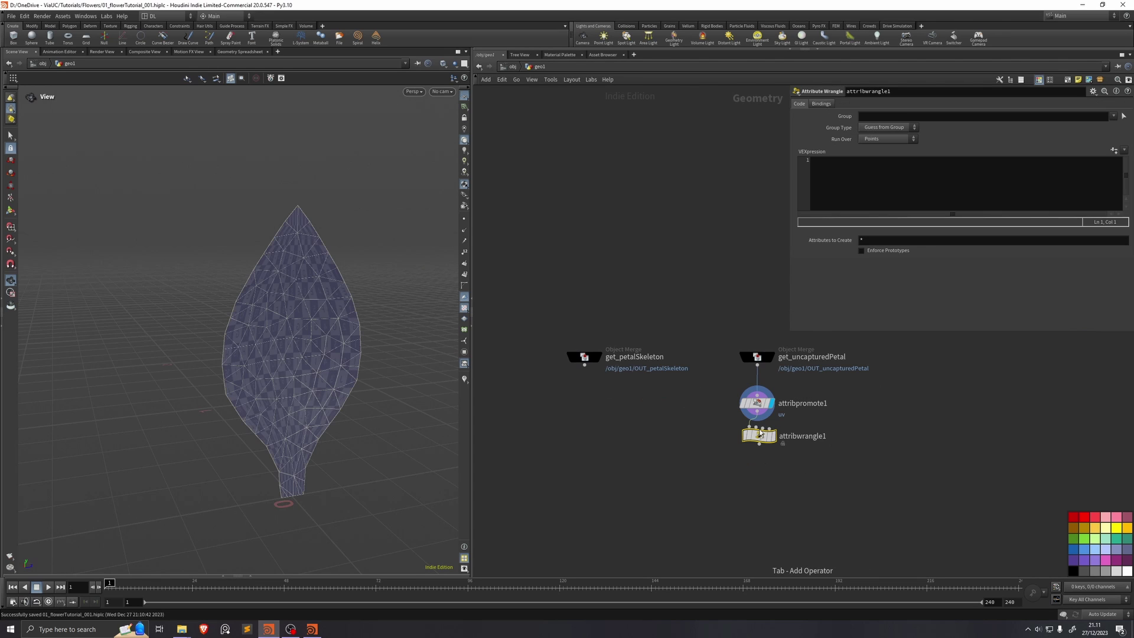
{"action": "left_click", "coordinate": [851, 182]}
{"action": "type", "text": "v@P = v@"}
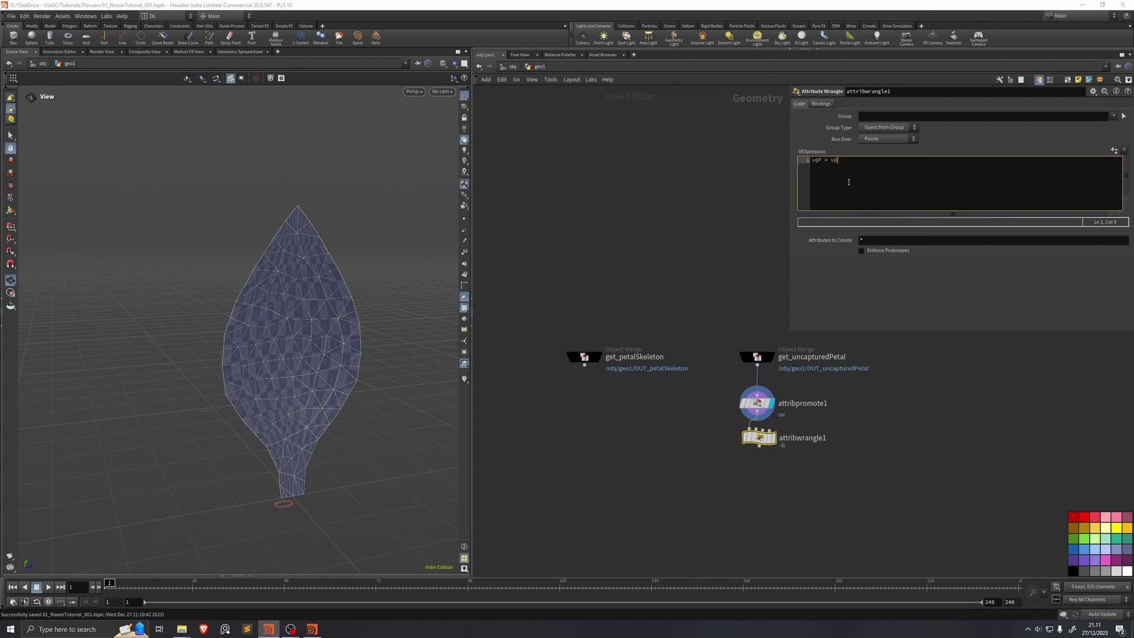
{"action": "type", "text": "uv;"}
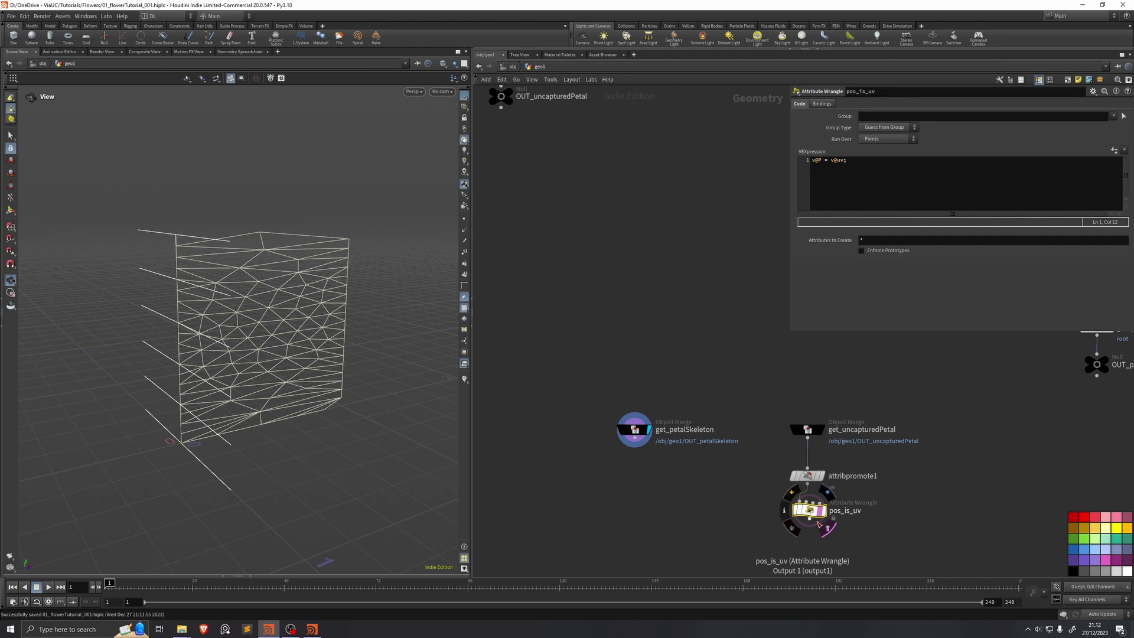
Step: Add a Match Size after get_petalSkeleton with Justify X and Y set to Min
{"action": "left_click", "coordinate": [635, 448]}
{"action": "key", "text": "Tab"}
{"action": "type", "text": "mat"}
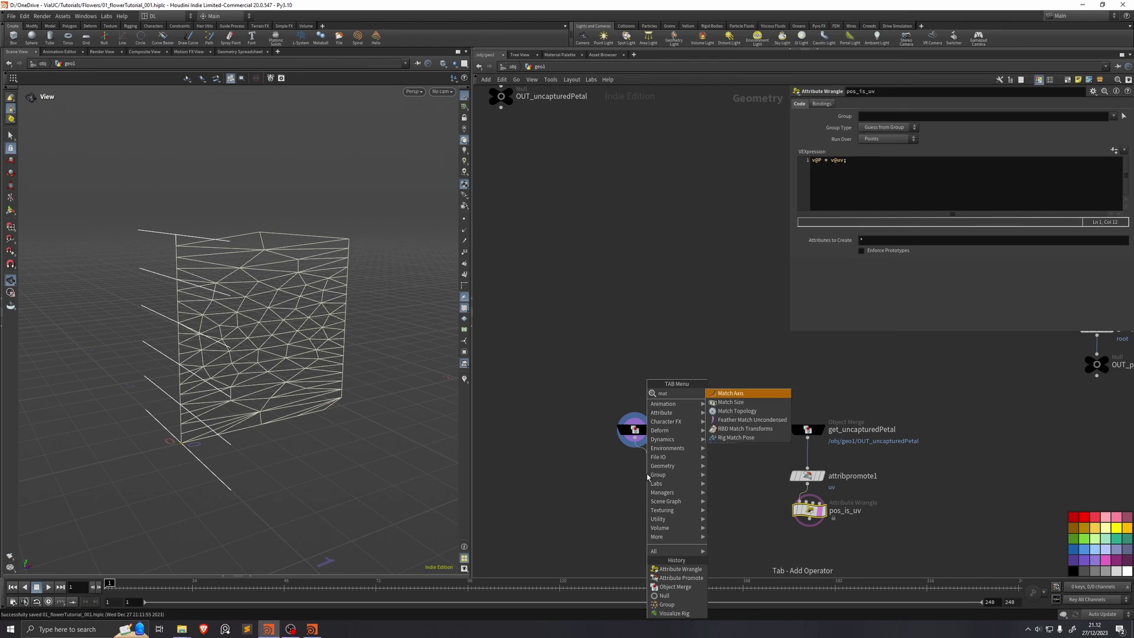
{"action": "type", "text": "ch"}
{"action": "key", "text": "Down"}
{"action": "key", "text": "Return"}
{"action": "left_click", "coordinate": [646, 474]}
{"action": "left_click", "coordinate": [872, 210]}
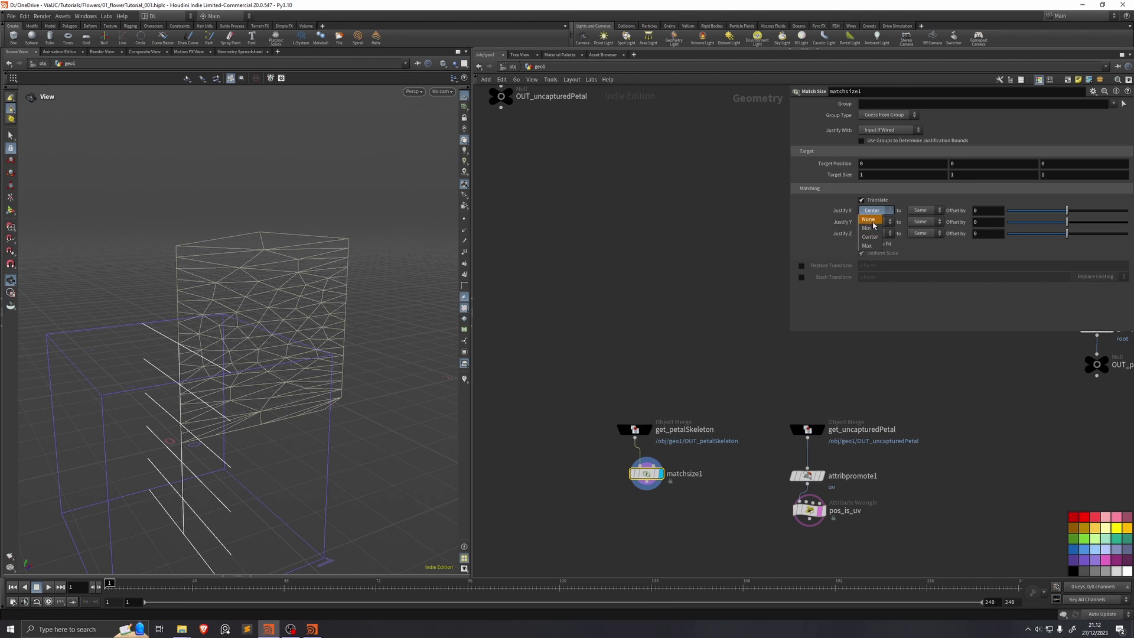
{"action": "left_click", "coordinate": [877, 226]}
{"action": "left_click", "coordinate": [877, 222]}
{"action": "left_click", "coordinate": [875, 233]}
Step: Add transform2 under pos_is_uv rotating -90 on Y, and orbit to check it
{"action": "key", "text": "Tab"}
{"action": "type", "text": "transform"}
{"action": "key", "text": "Return"}
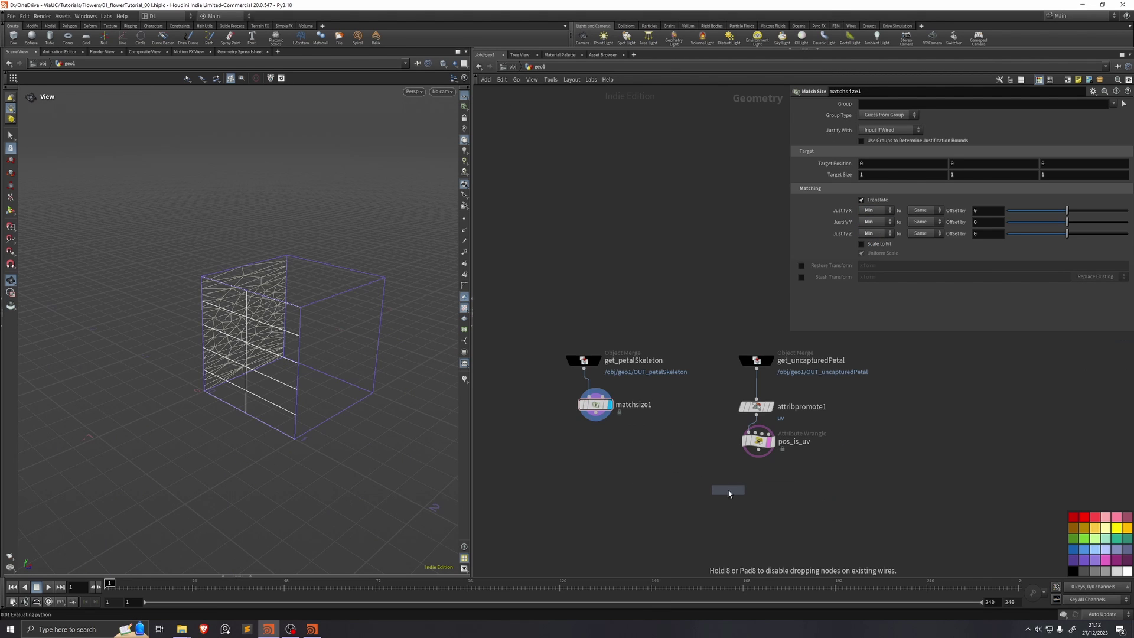
{"action": "left_click", "coordinate": [758, 483]}
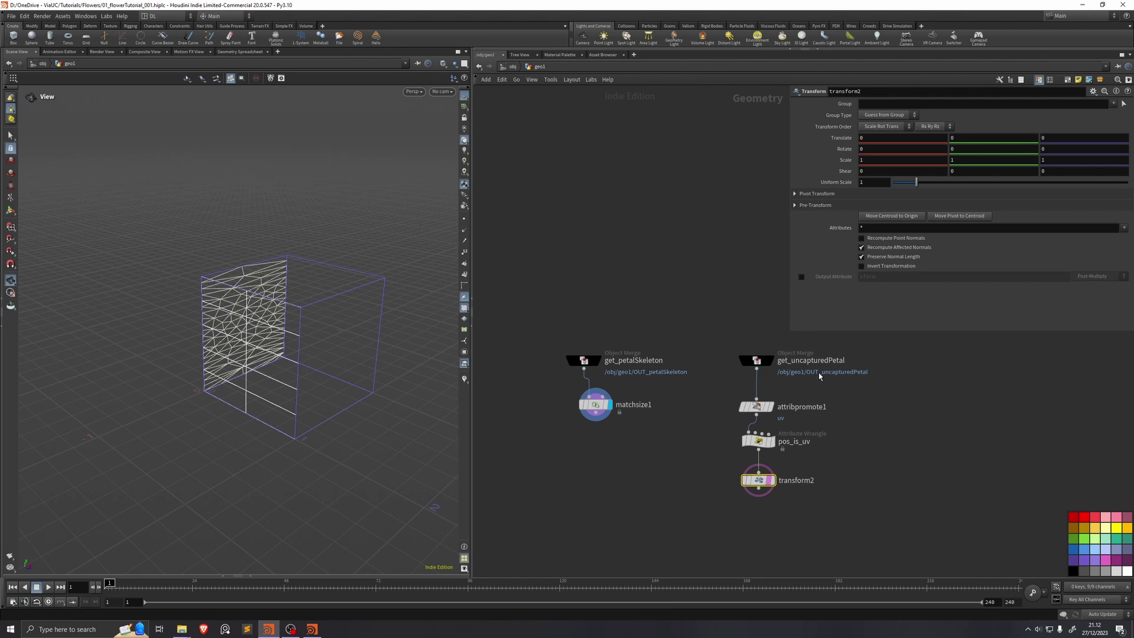
{"action": "left_click", "coordinate": [992, 149]}
{"action": "type", "text": "-90"}
{"action": "key", "text": "Return"}
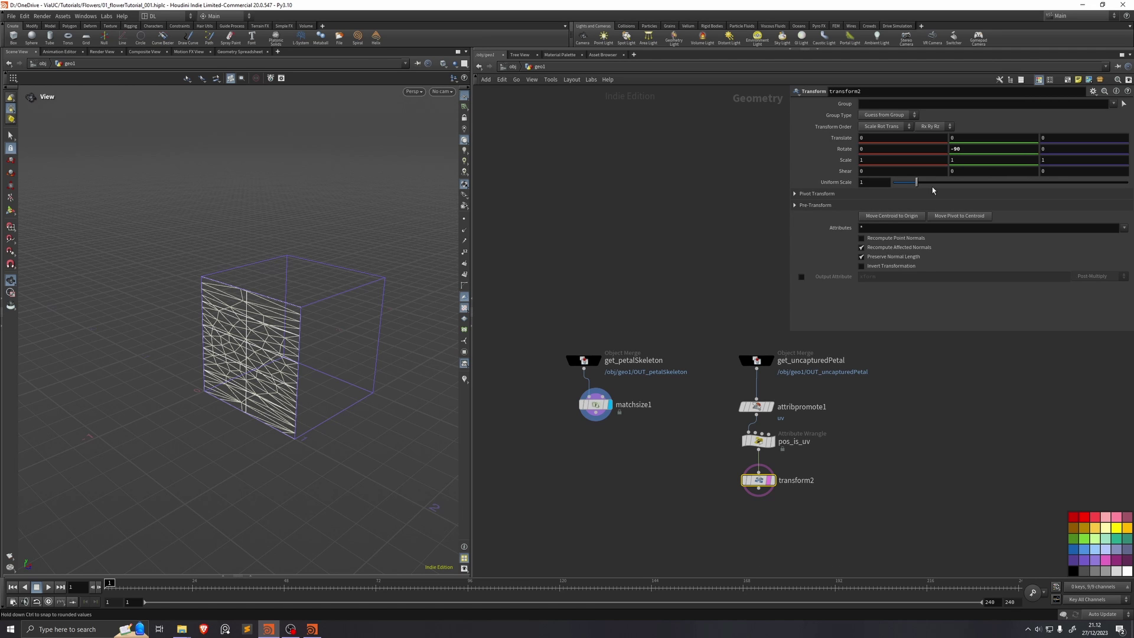
{"action": "left_click_drag", "start_coordinate": [331, 331], "coordinate": [206, 280]}
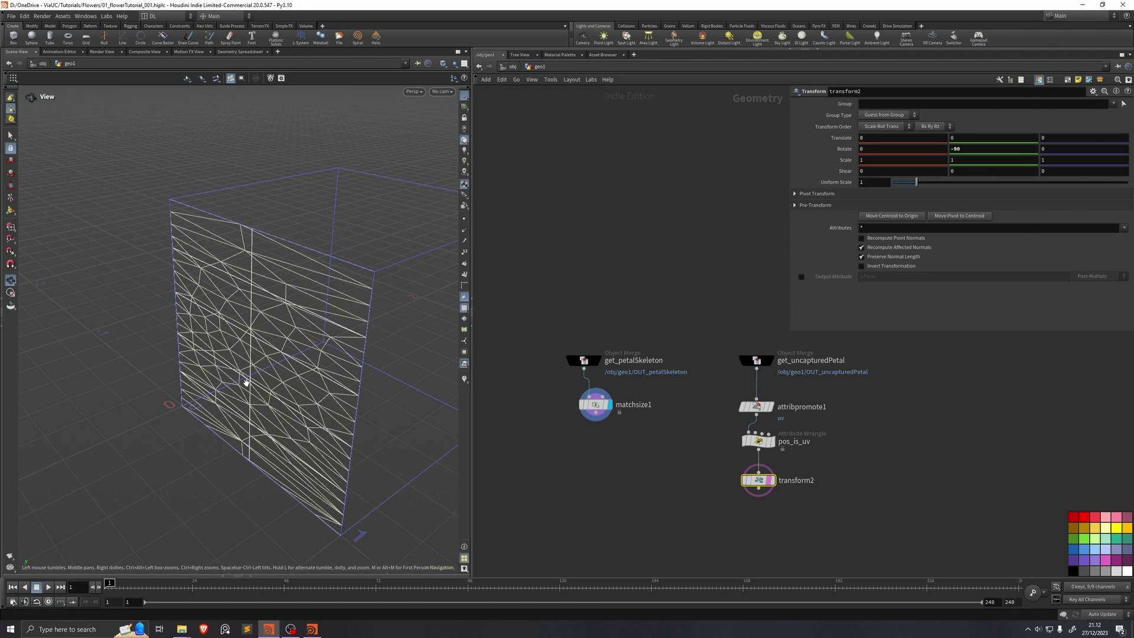
{"action": "left_click_drag", "start_coordinate": [237, 378], "coordinate": [254, 355]}
{"action": "key", "text": "Tab"}
Step: Display attribwrangle1 under matchsize1 with xyzdist/primuv code rebuilding point positions, then save
{"action": "left_click", "coordinate": [608, 538]}
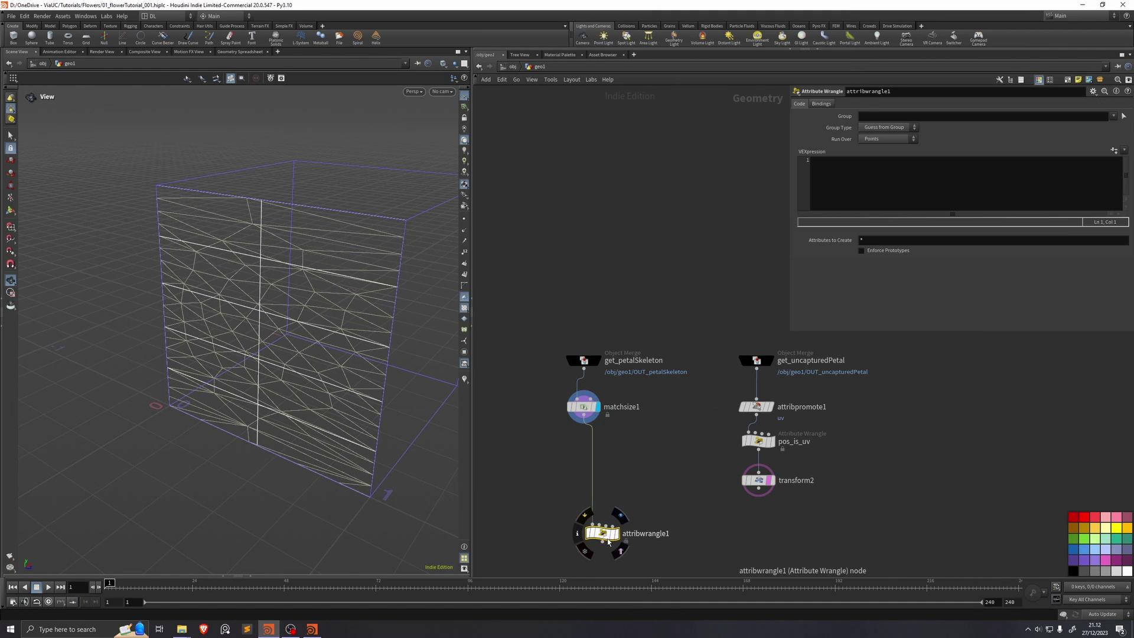
{"action": "left_click_drag", "start_coordinate": [608, 542], "coordinate": [589, 549]}
{"action": "left_click", "coordinate": [597, 542]}
{"action": "left_click", "coordinate": [863, 185]}
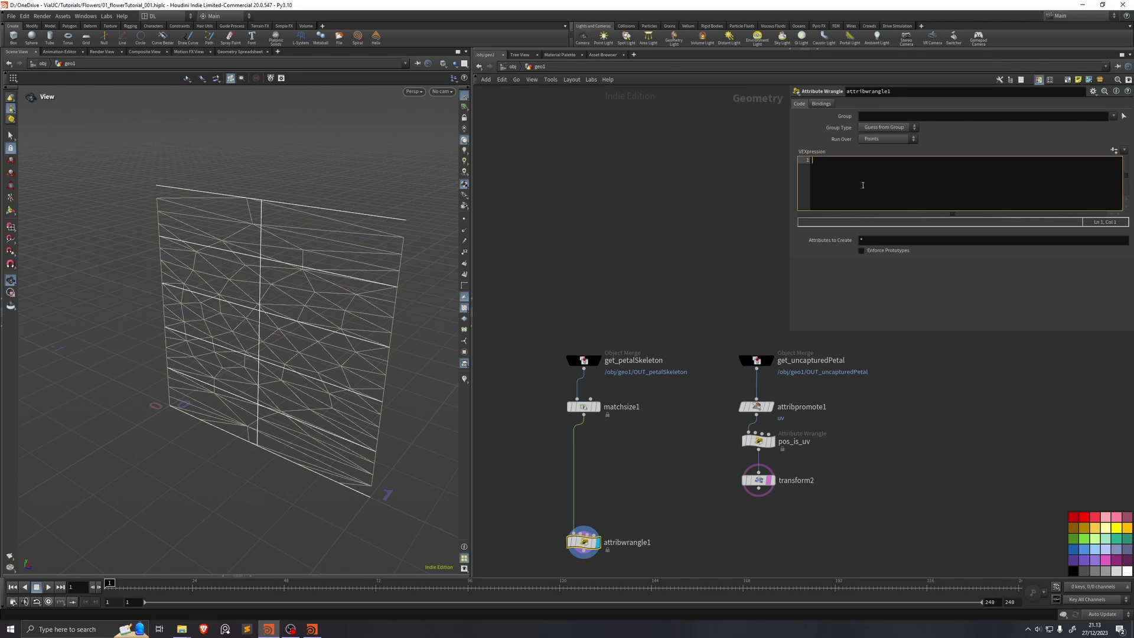
{"action": "type", "text": "int prim_num"}
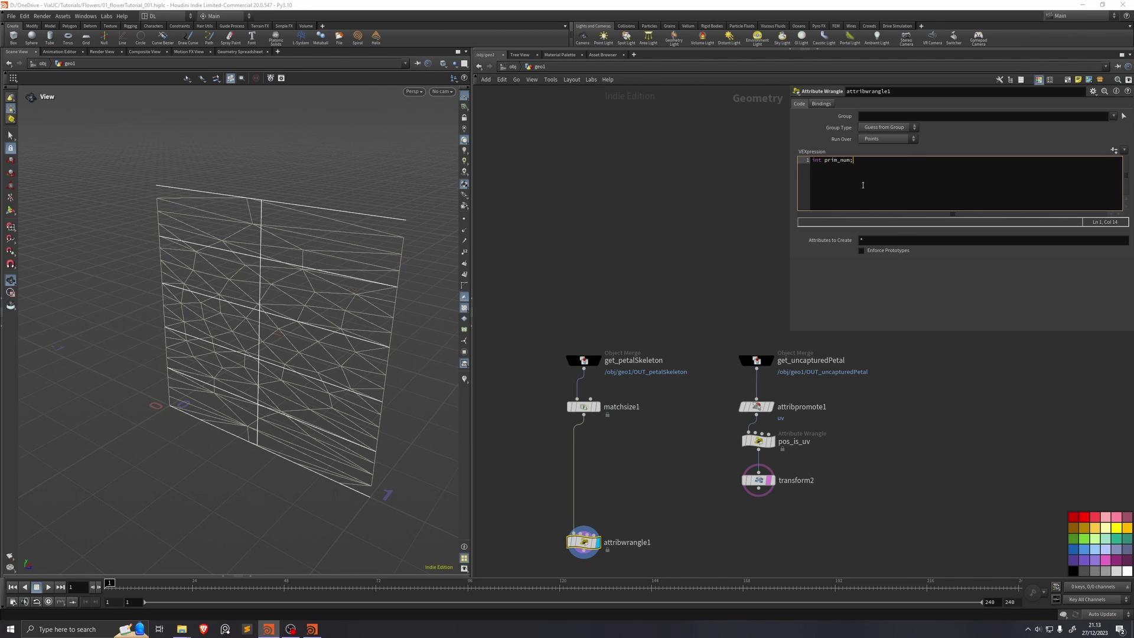
{"action": "type", "text": ";"}
{"action": "key", "text": "Return"}
{"action": "type", "text": "vector uvw;"}
{"action": "type", "text": "xyz"}
{"action": "type", "text": "dist(1"}
{"action": "type", "text": ", v@P"}
{"action": "type", "text": ", prim_num"}
{"action": "type", "text": ", uvw);"}
{"action": "key", "text": "Return"}
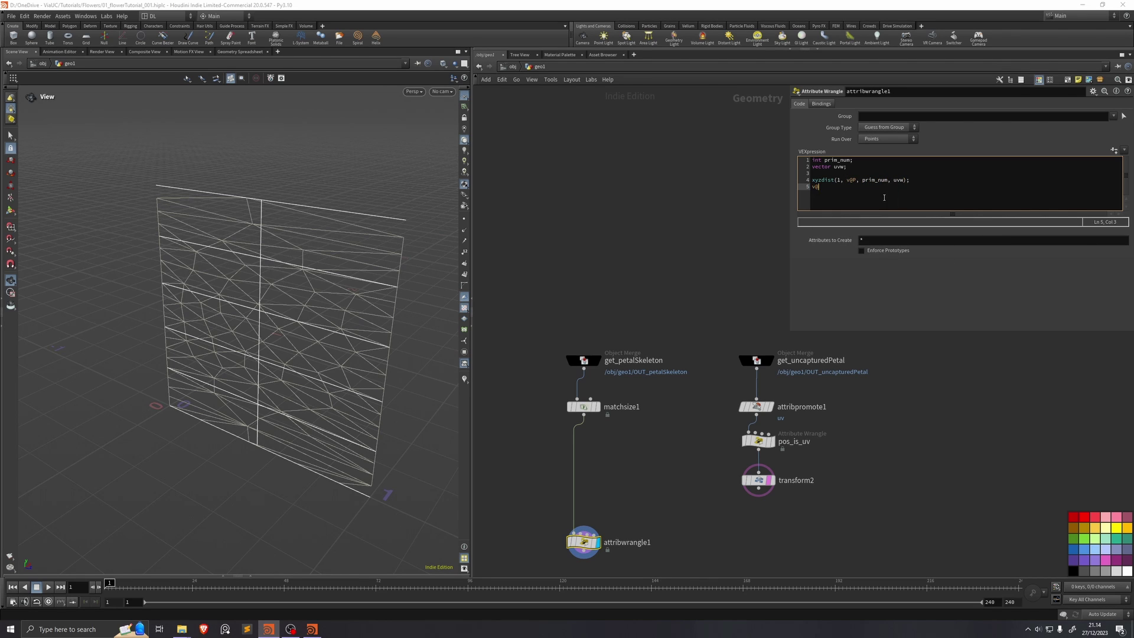
{"action": "type", "text": "v@P = primuv(2, \"P\", prim_num, uvw);"}
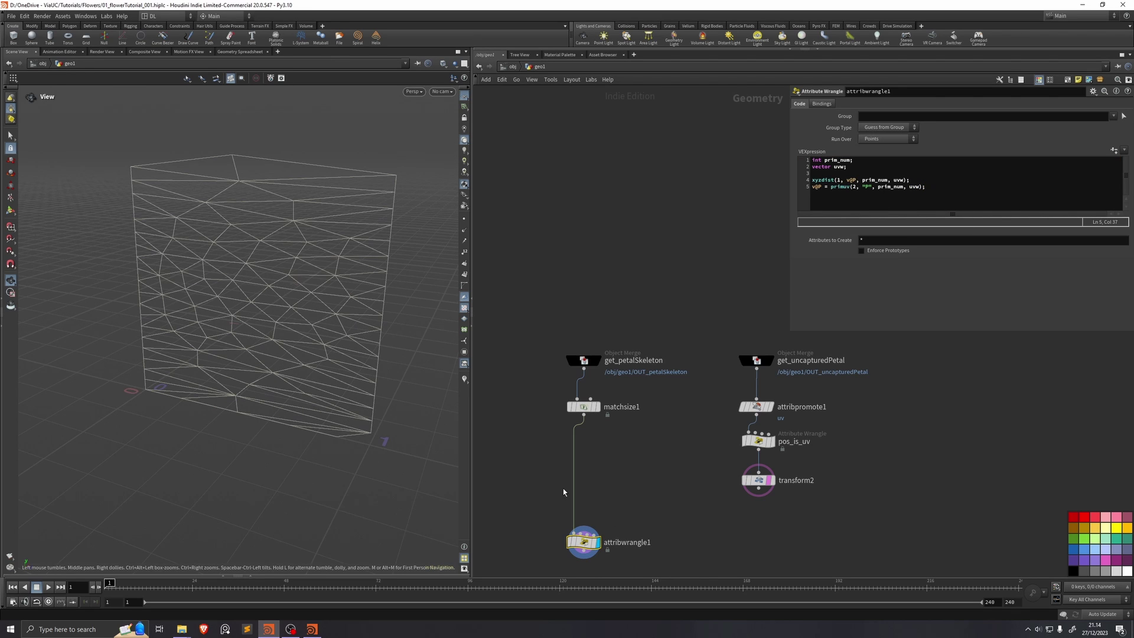
{"action": "key", "text": "ctrl+s"}
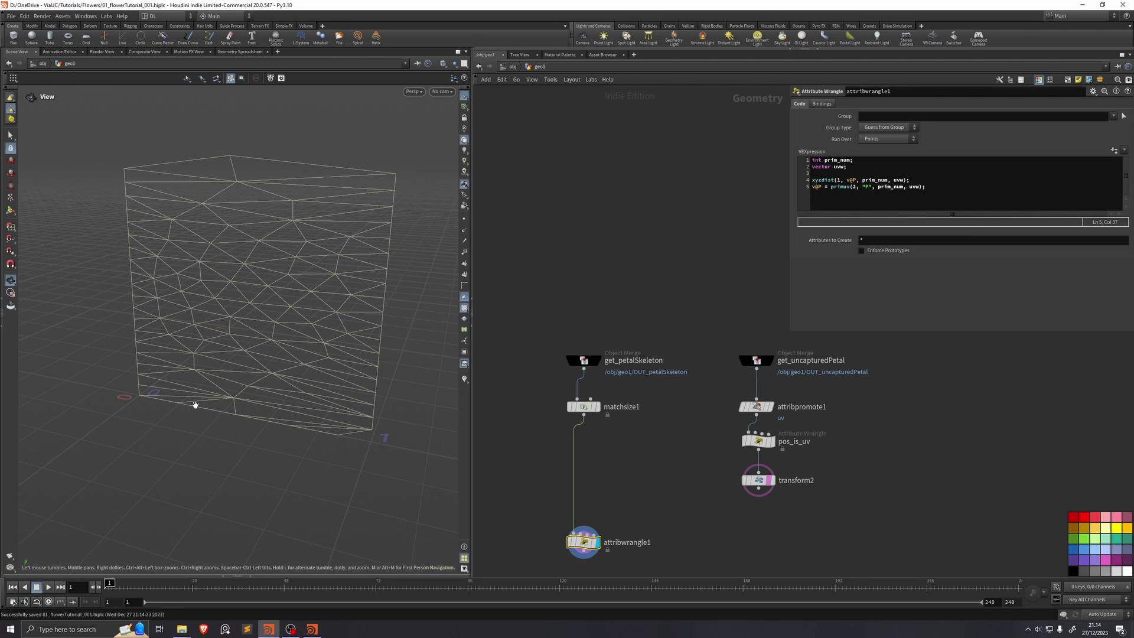
Step: Wire transform2 and get_uncapturedPetal into attribwrangle1's second and third inputs
{"action": "middle_click_drag", "start_coordinate": [602, 486], "coordinate": [604, 442]}
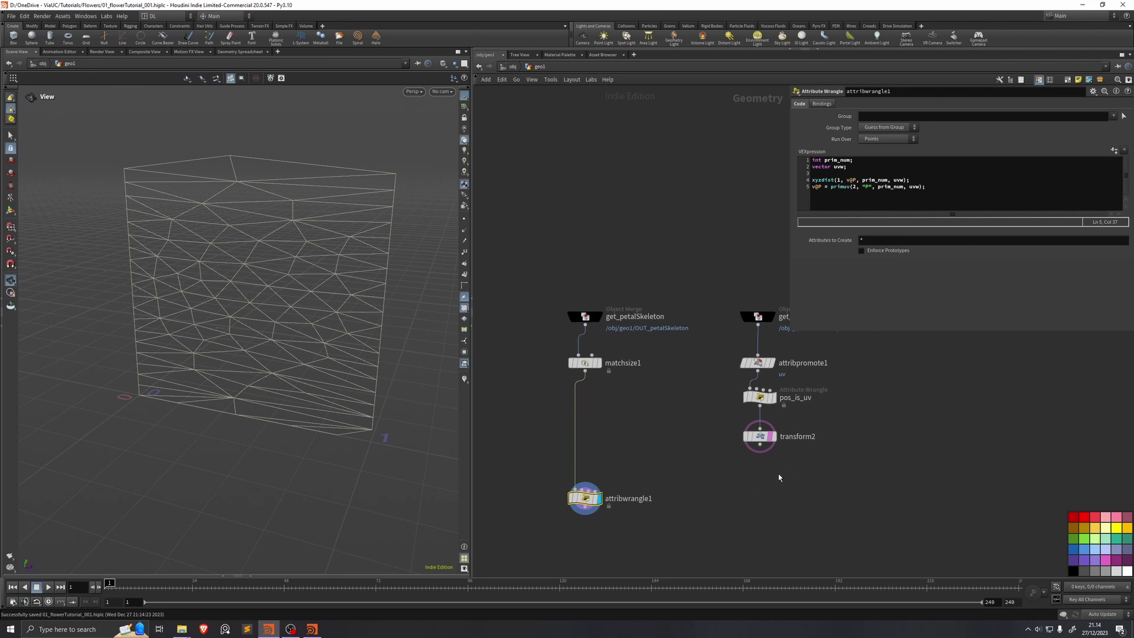
{"action": "left_click", "coordinate": [759, 445]}
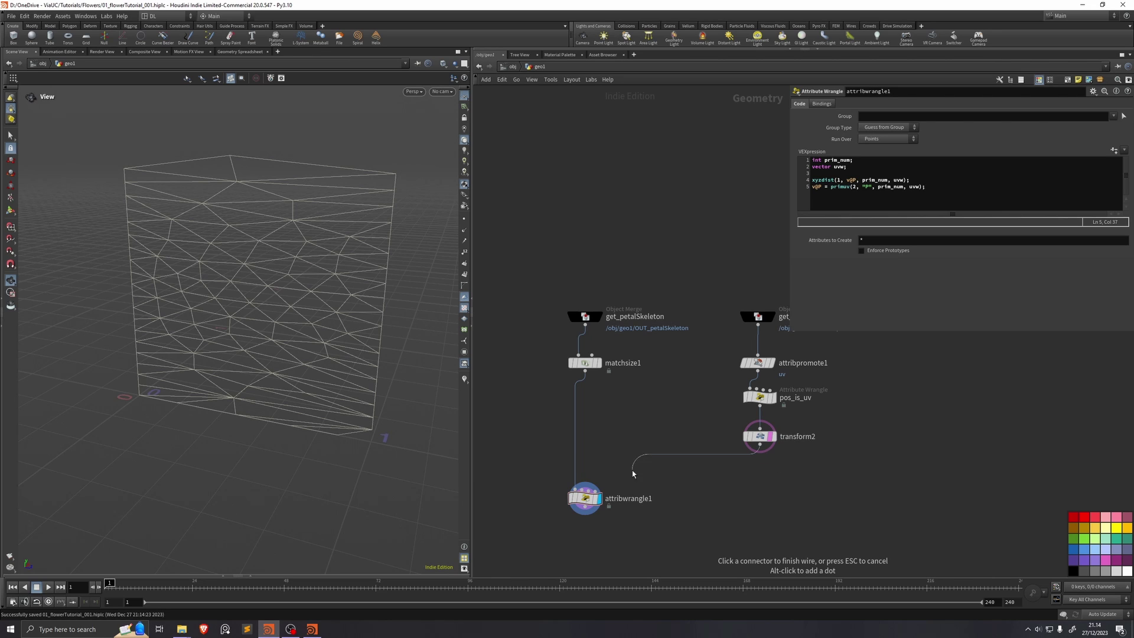
{"action": "left_click", "coordinate": [584, 483]}
{"action": "middle_click_drag", "start_coordinate": [671, 452], "coordinate": [609, 461]}
{"action": "left_click", "coordinate": [757, 323]}
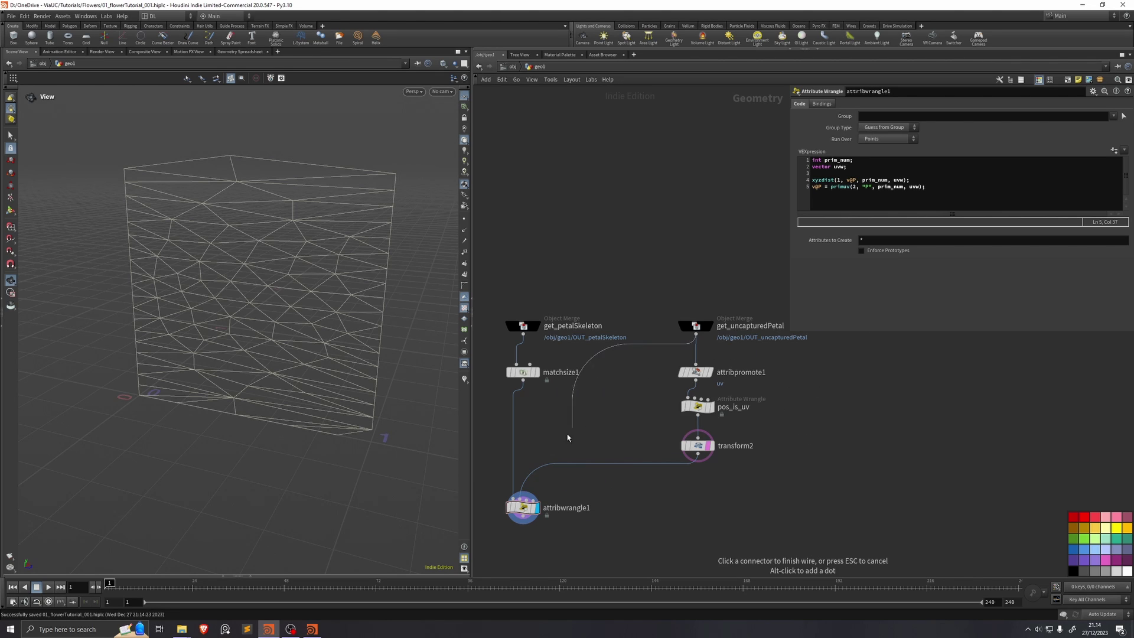
{"action": "left_click", "coordinate": [526, 496]}
{"action": "left_click_drag", "start_coordinate": [134, 355], "coordinate": [217, 287]}
Step: Add a Visualize Rig node below attribwrangle1 and orbit to inspect the rig joints
{"action": "key", "text": "Tab"}
{"action": "type", "text": "visu"}
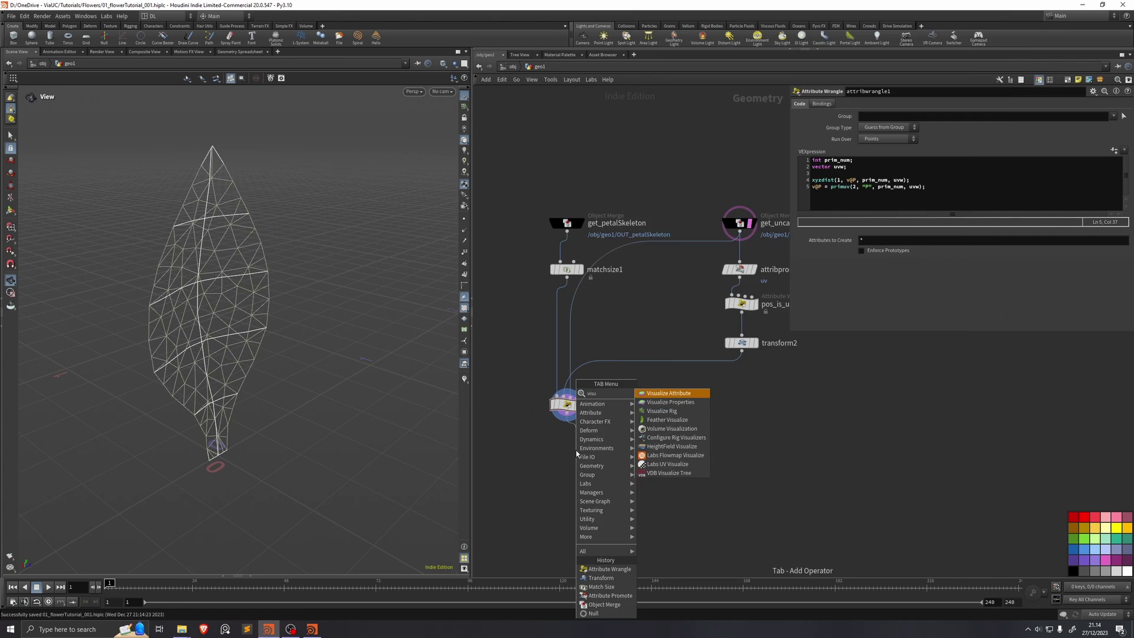
{"action": "key", "text": "Down"}
{"action": "key", "text": "Down"}
{"action": "key", "text": "Return"}
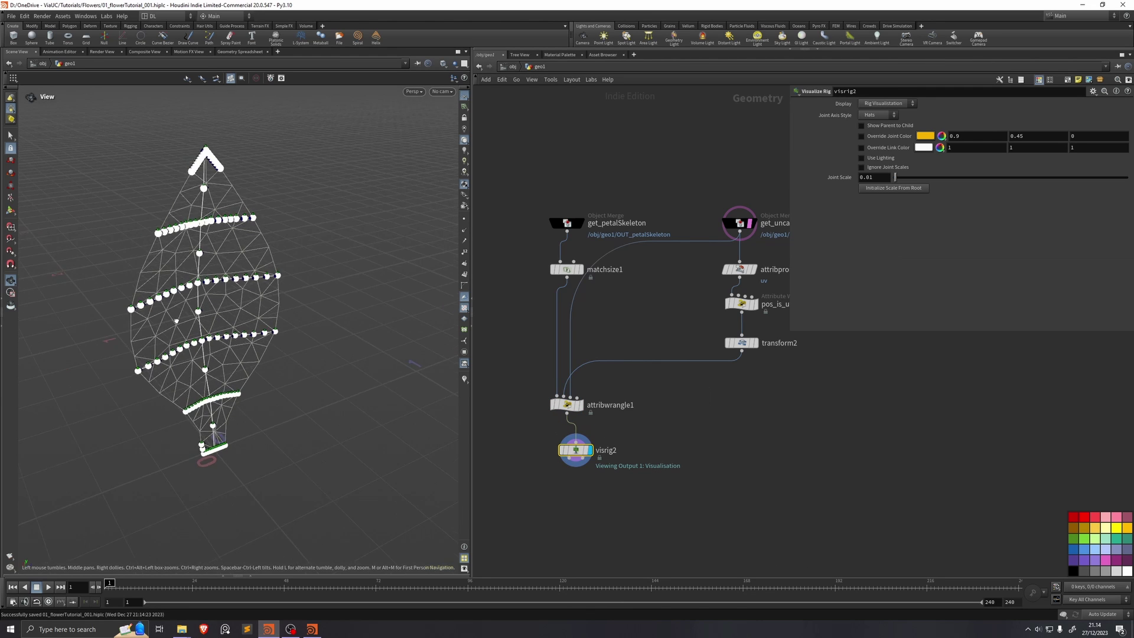
{"action": "scroll", "coordinate": [324, 357], "scroll_direction": "up", "scroll_amount": 5}
{"action": "left_click_drag", "start_coordinate": [324, 358], "coordinate": [376, 297]}
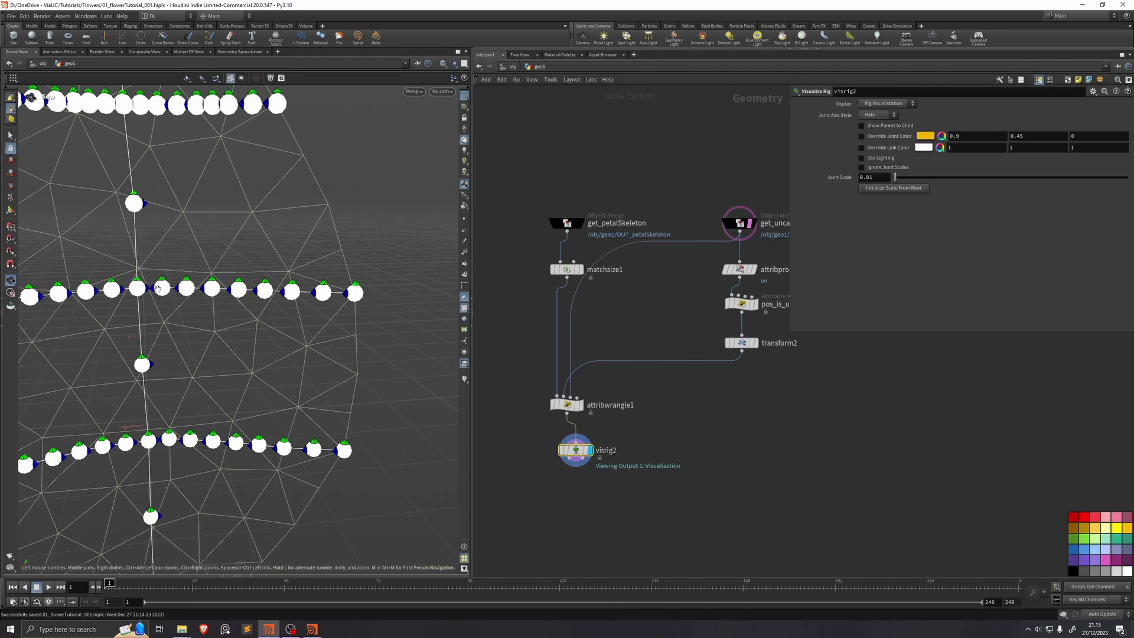
{"action": "scroll", "coordinate": [178, 331], "scroll_direction": "up", "scroll_amount": 3}
{"action": "middle_click_drag", "start_coordinate": [738, 330], "coordinate": [642, 368]}
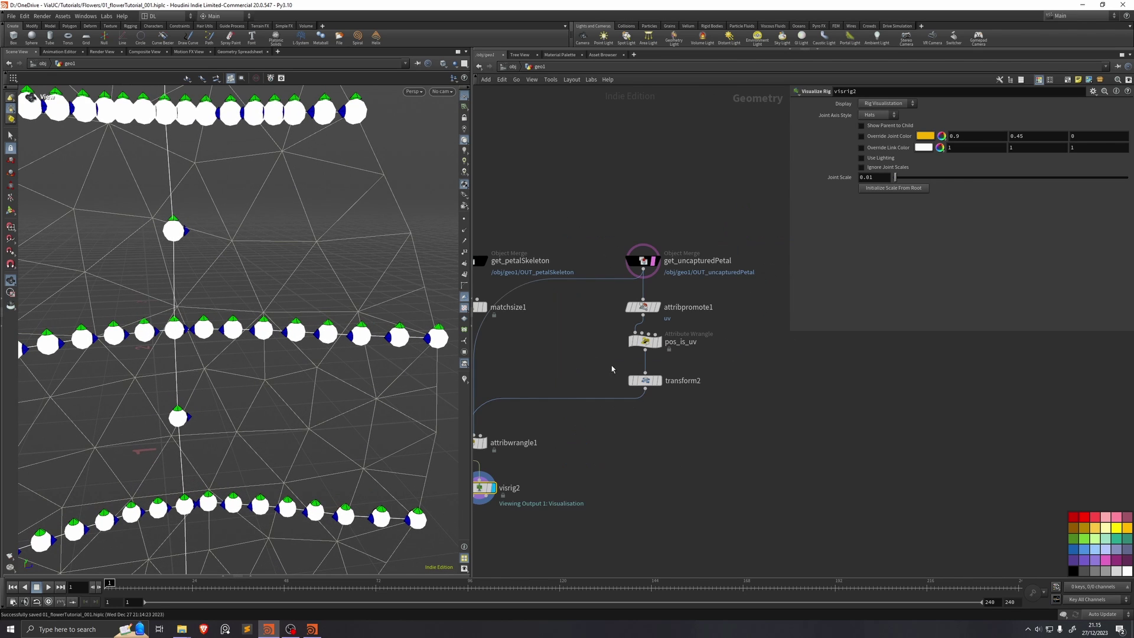
{"action": "left_click", "coordinate": [645, 341]}
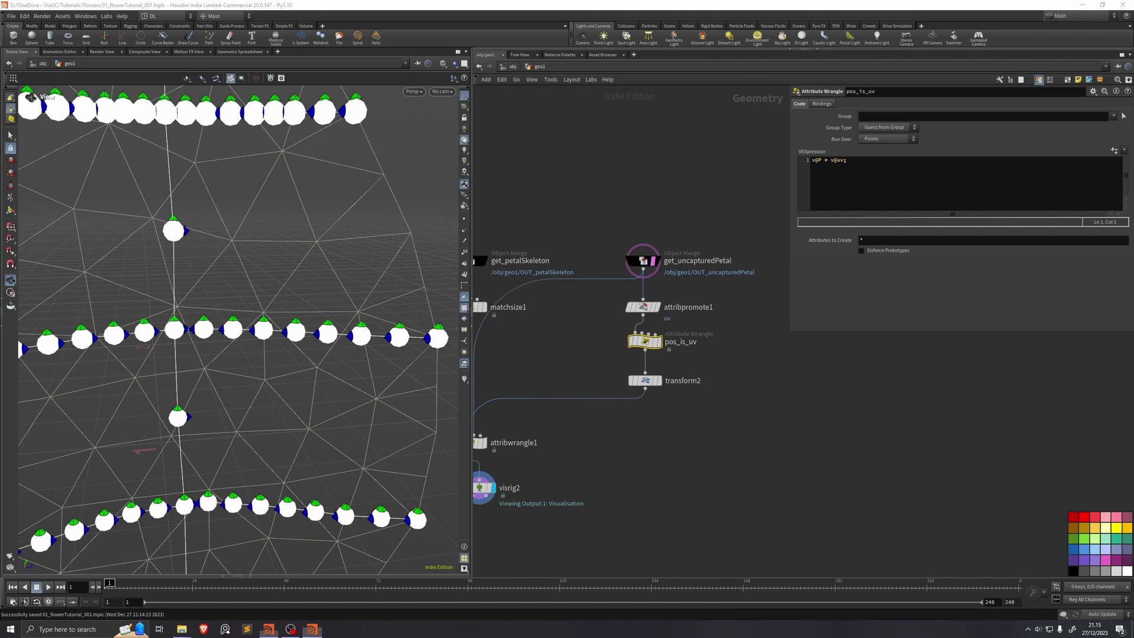
{"action": "left_click", "coordinate": [858, 196]}
{"action": "key", "text": "Home"}
{"action": "key", "text": "Return"}
{"action": "key", "text": "Up"}
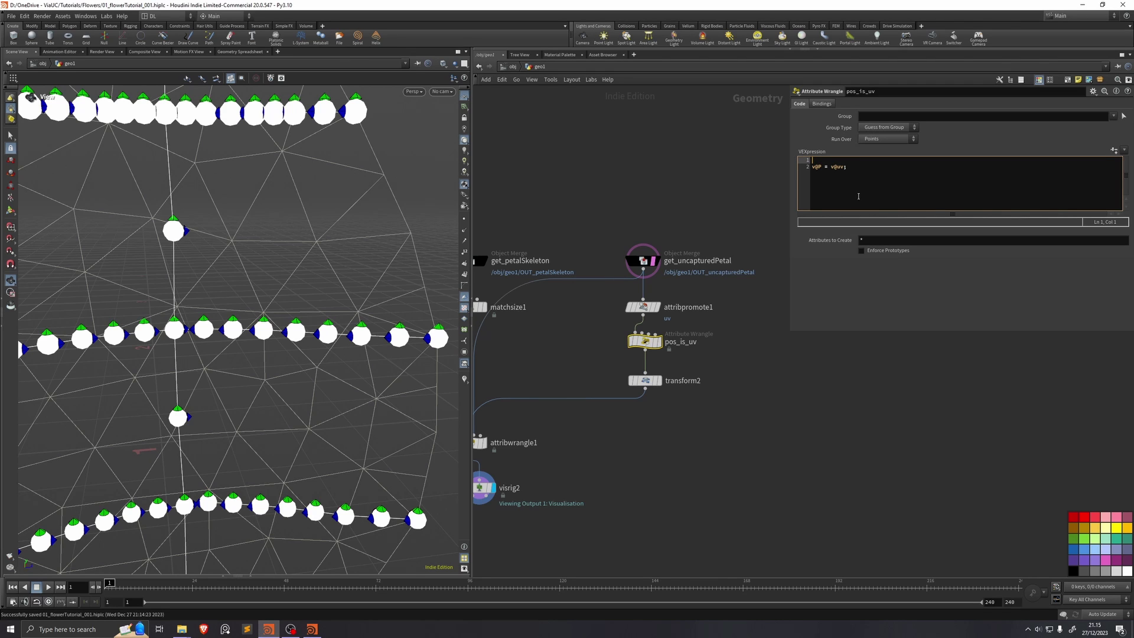
{"action": "type", "text": "v@uv.x = 1-v@uv"}
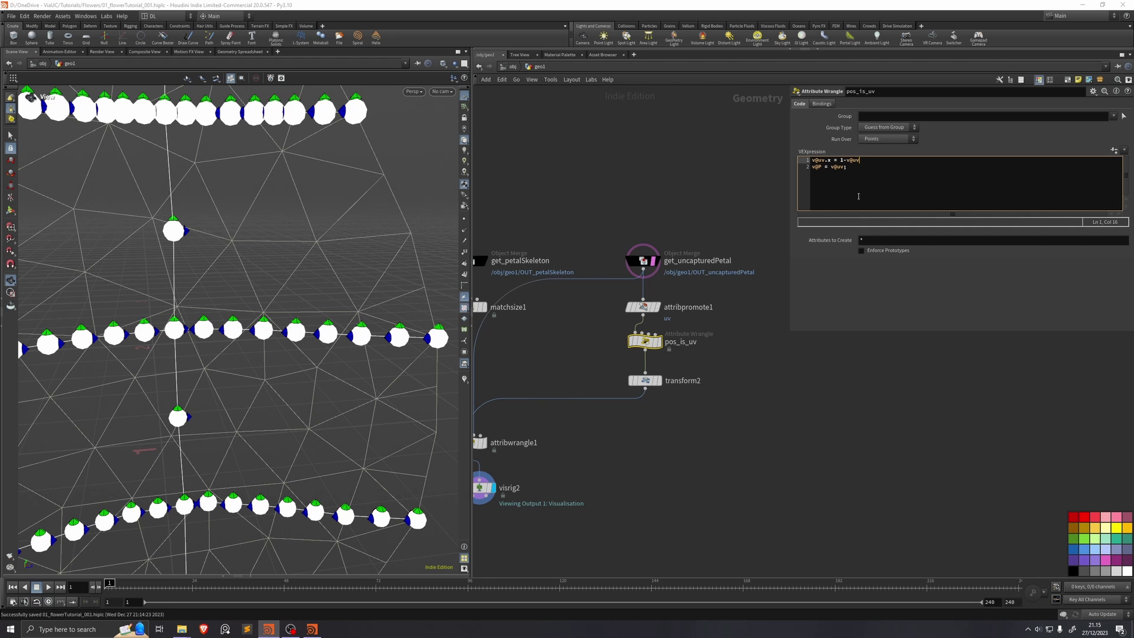
{"action": "type", "text": ".x;"}
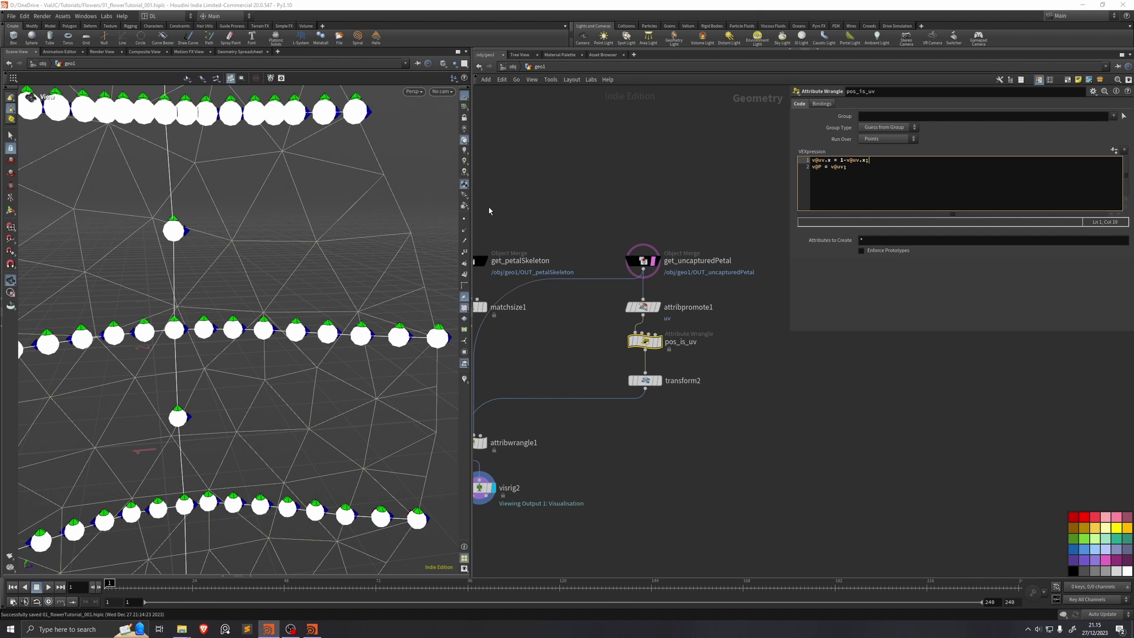
{"action": "type", "text": "h"}
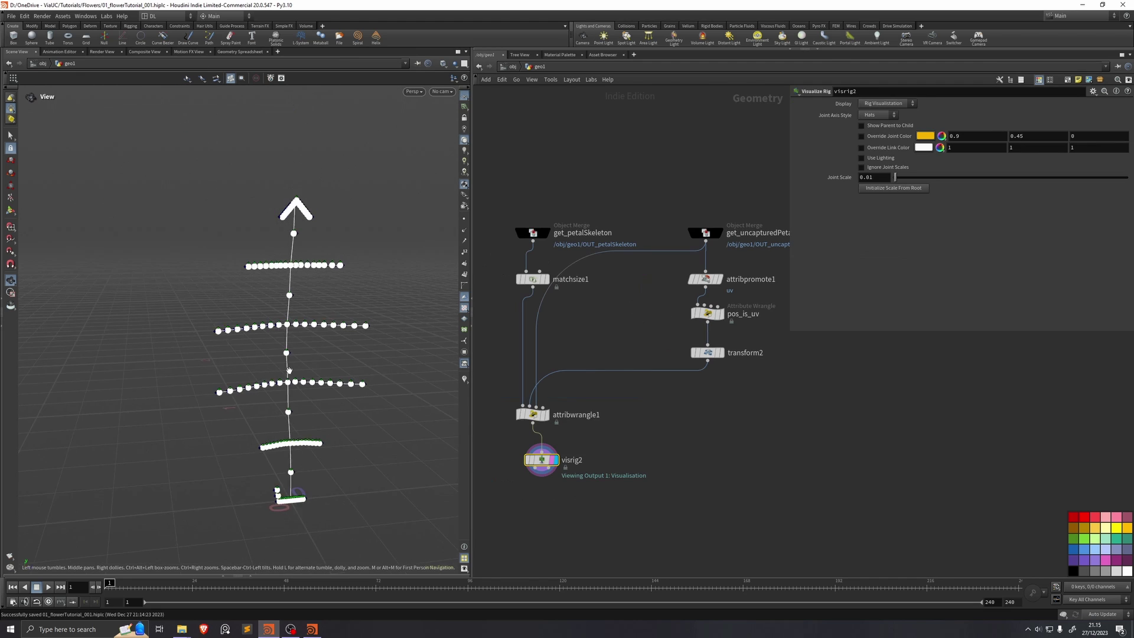
{"action": "key", "text": "ctrl+s"}
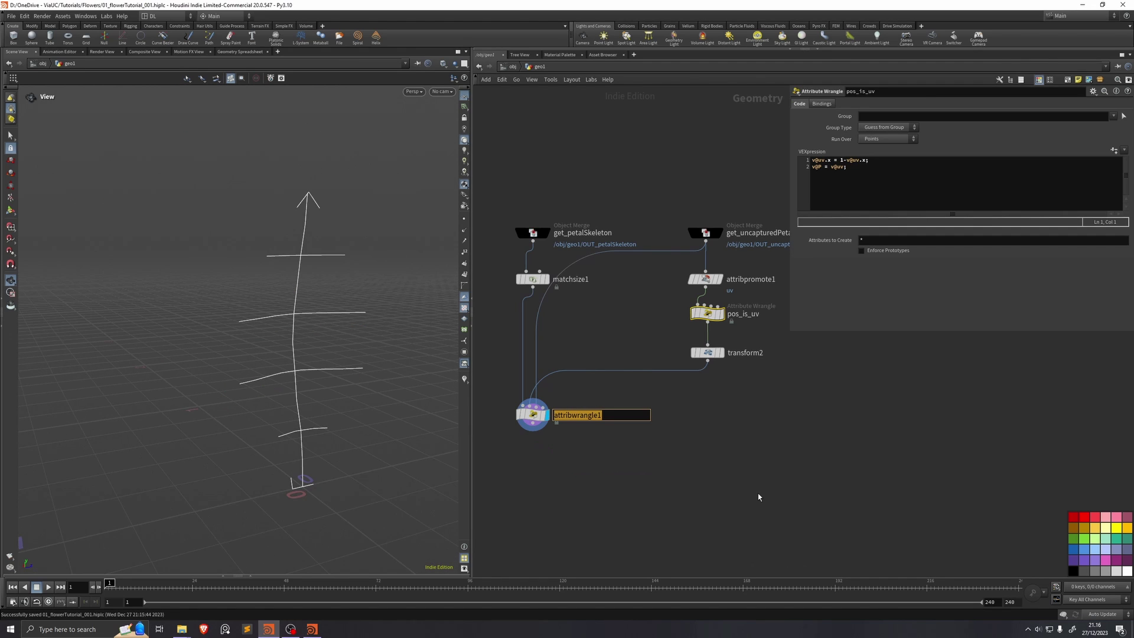
Step: Rename the wrangle to uv_deform and save the scene
{"action": "type", "text": "uv_deform"}
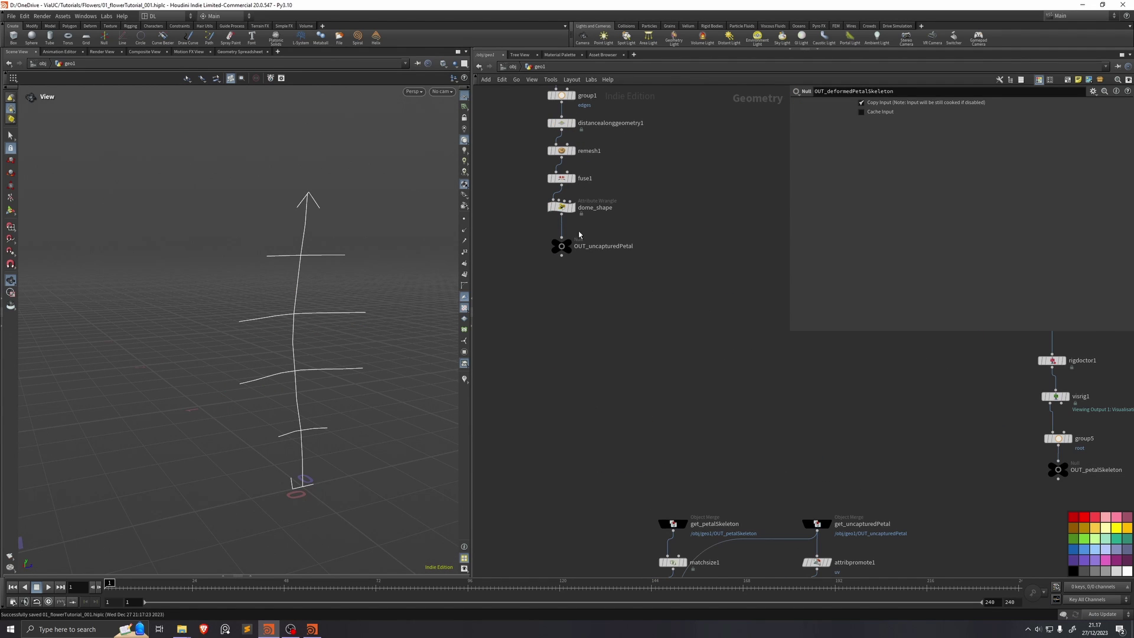
{"action": "middle_click_drag", "start_coordinate": [587, 252], "coordinate": [596, 297]}
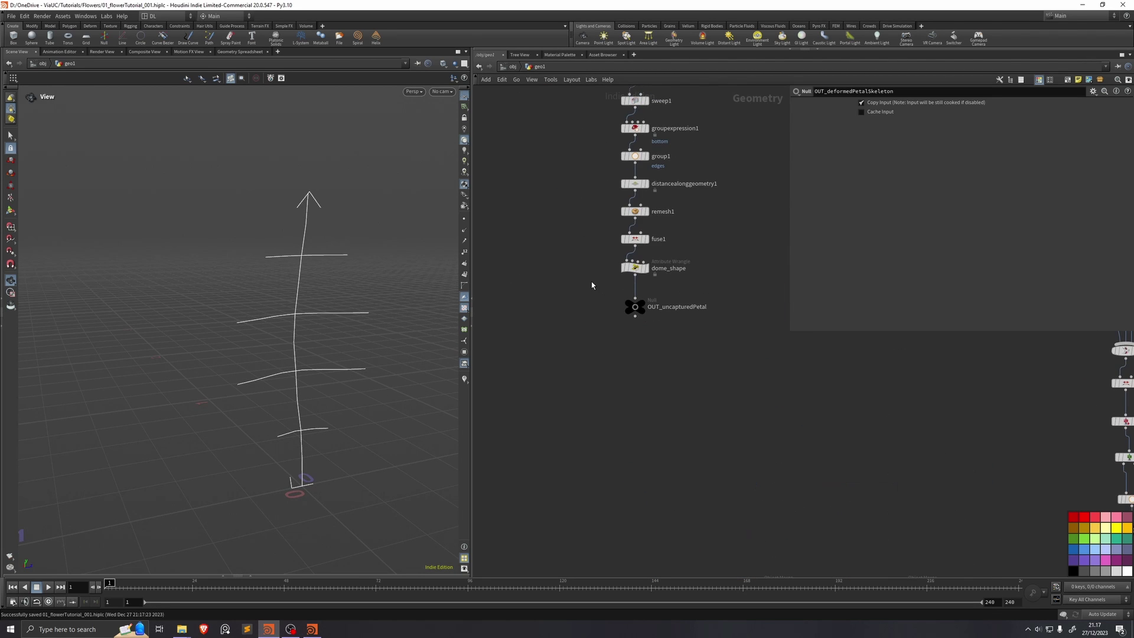
{"action": "key", "text": "1"}
{"action": "key", "text": "ctrl+s"}
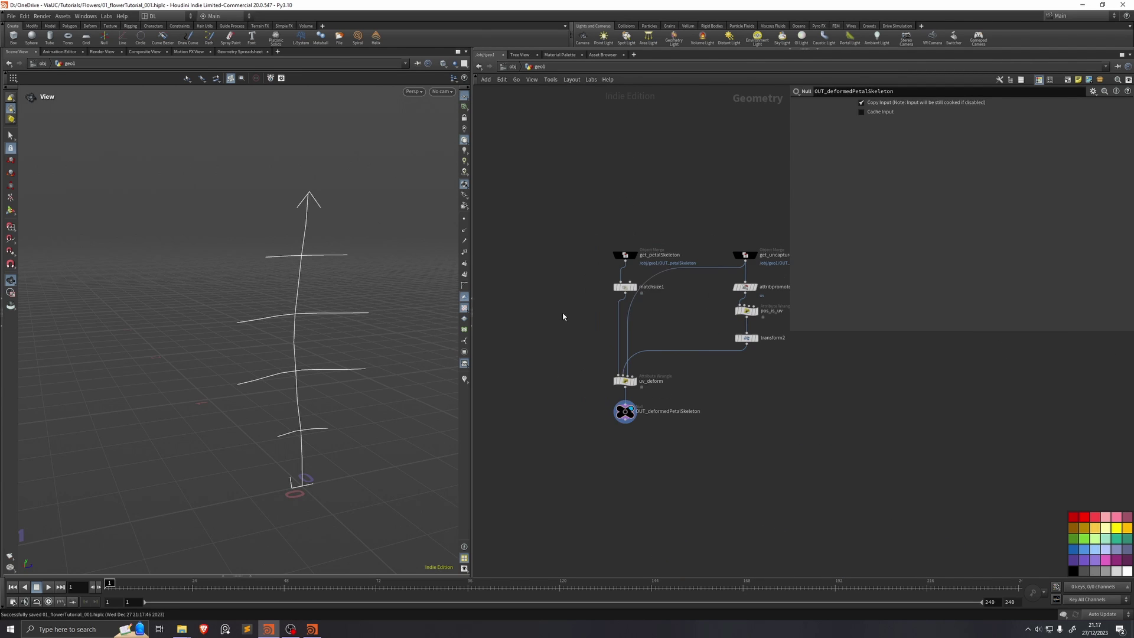
Step: Add an Object Merge beside the petal chain that fetches /obj/geo1/OUT_deformedPetalSkeleton
{"action": "key", "text": "Tab"}
{"action": "left_click", "coordinate": [644, 329]}
{"action": "left_click", "coordinate": [625, 412]}
{"action": "key", "text": "ctrl+c"}
{"action": "left_click_drag", "start_coordinate": [538, 273], "coordinate": [566, 331]}
{"action": "left_click", "coordinate": [920, 126]}
{"action": "key", "text": "ctrl+v"}
{"action": "key", "text": "Tab"}
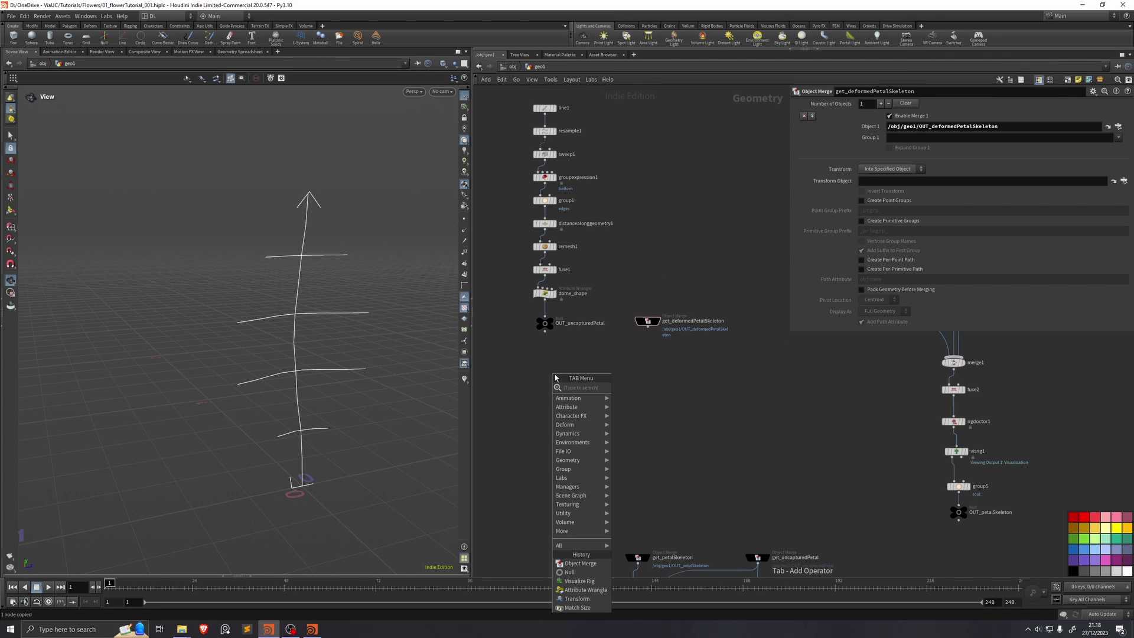
Step: Add a Bone Capture Proximity under OUT_uncapturedPetal, with the deformed skeleton in input 2
{"action": "type", "text": "captureprox"}
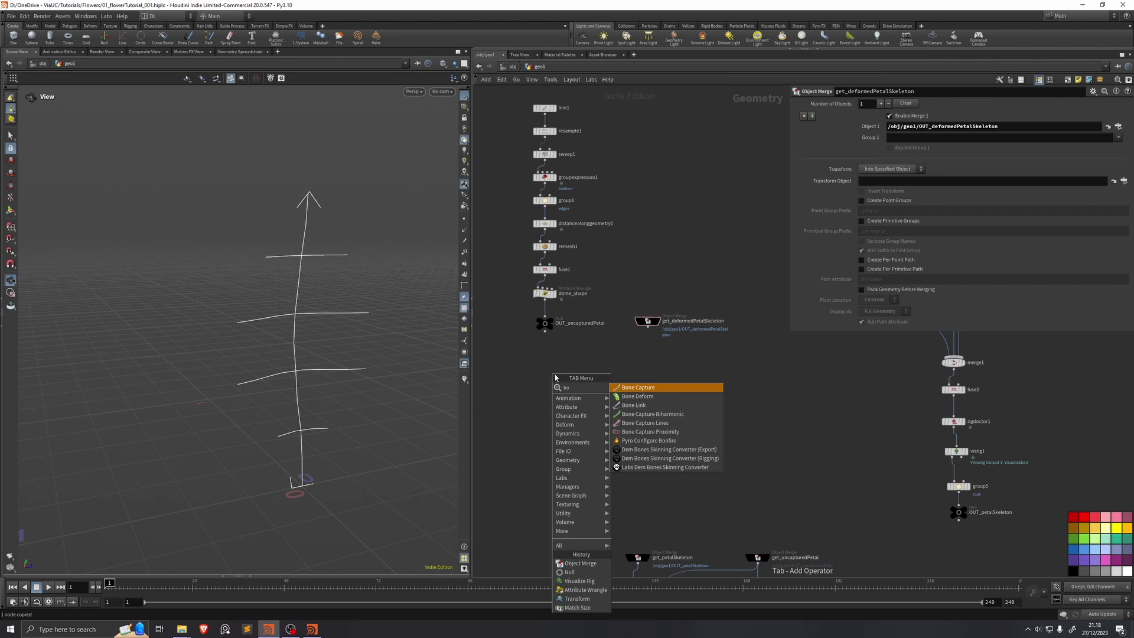
{"action": "key", "text": "Return"}
{"action": "left_click", "coordinate": [555, 378]}
{"action": "scroll", "coordinate": [555, 377], "scroll_direction": "up", "scroll_amount": 2}
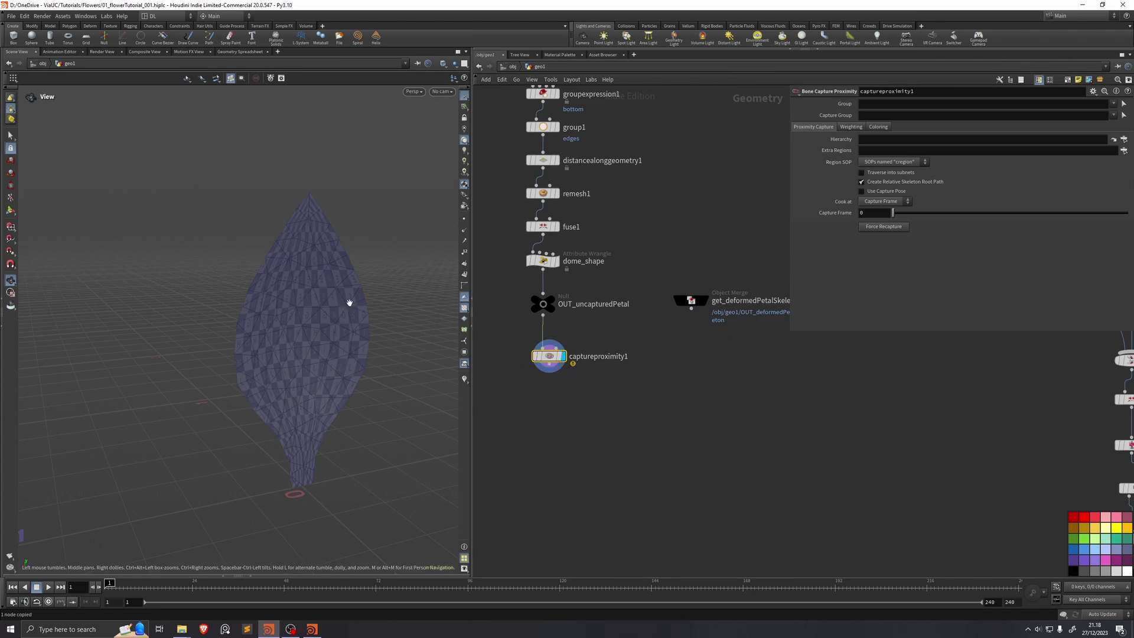
{"action": "left_click_drag", "start_coordinate": [691, 308], "coordinate": [539, 367]}
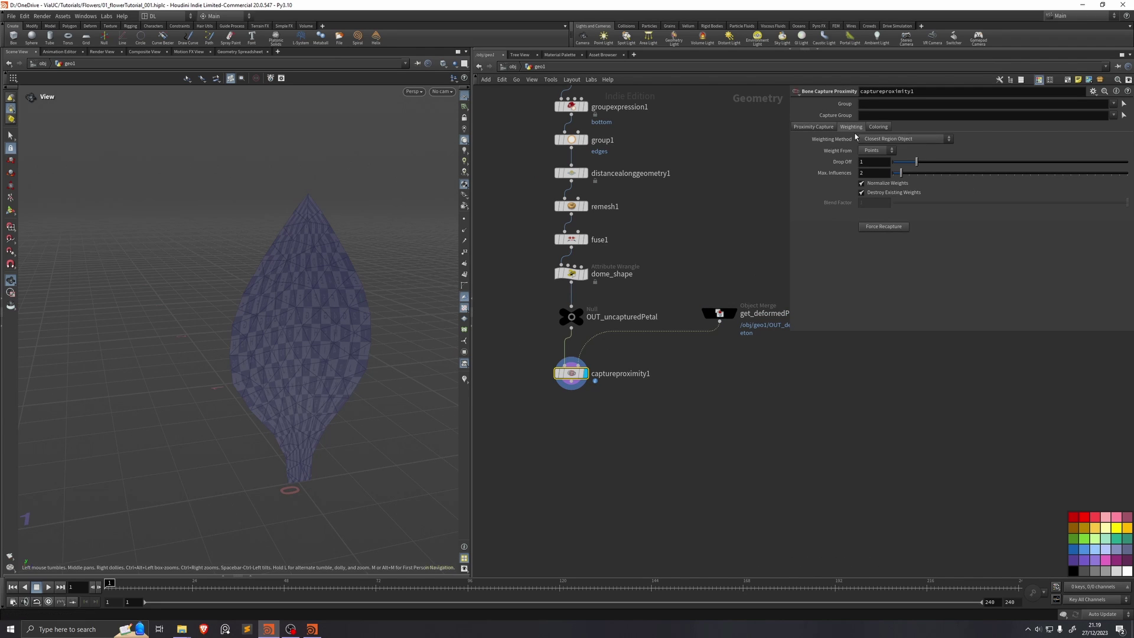
Step: Set capture Drop Off to 4 and Max Influences to 12, and show the Coloring options
{"action": "left_click", "coordinate": [874, 161]}
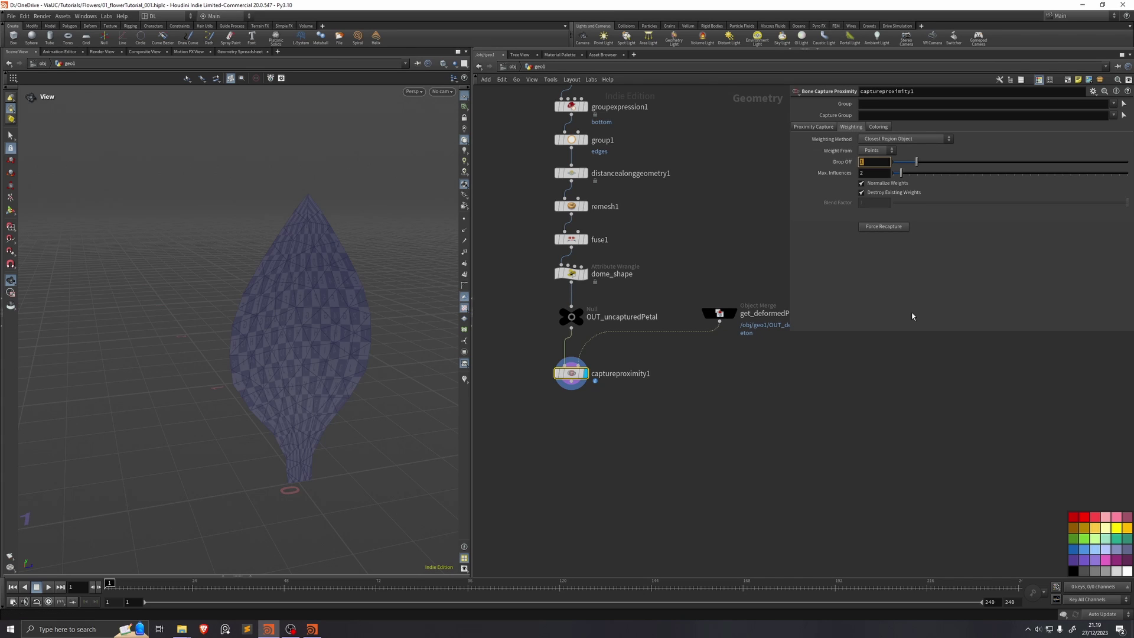
{"action": "type", "text": "4"}
{"action": "key", "text": "Tab"}
{"action": "type", "text": "12"}
{"action": "key", "text": "Return"}
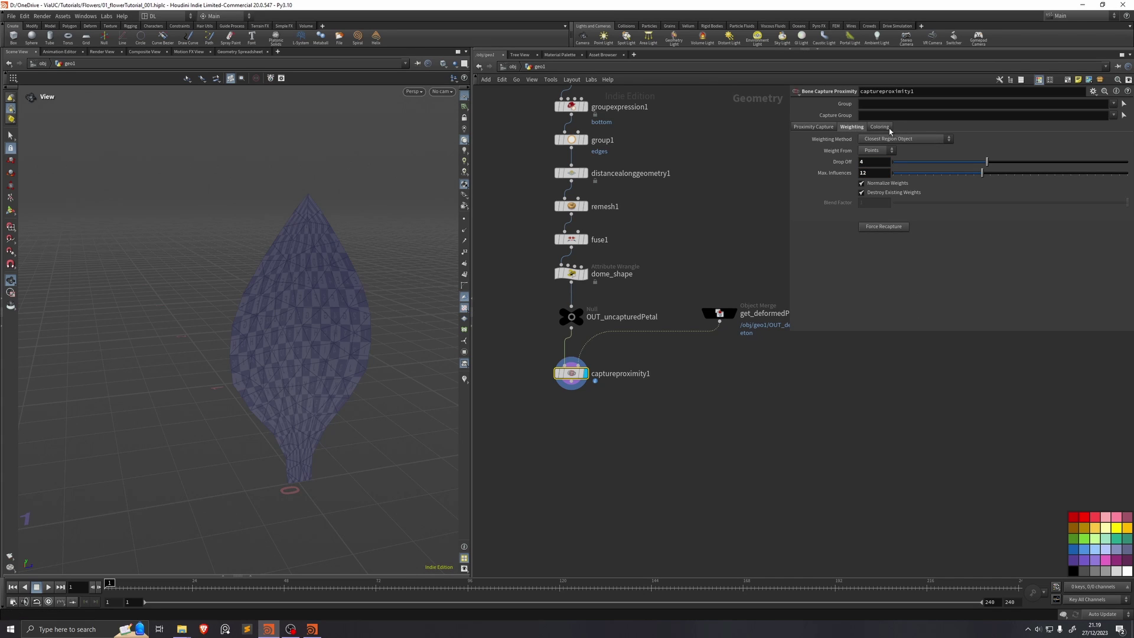
{"action": "left_click", "coordinate": [879, 127]}
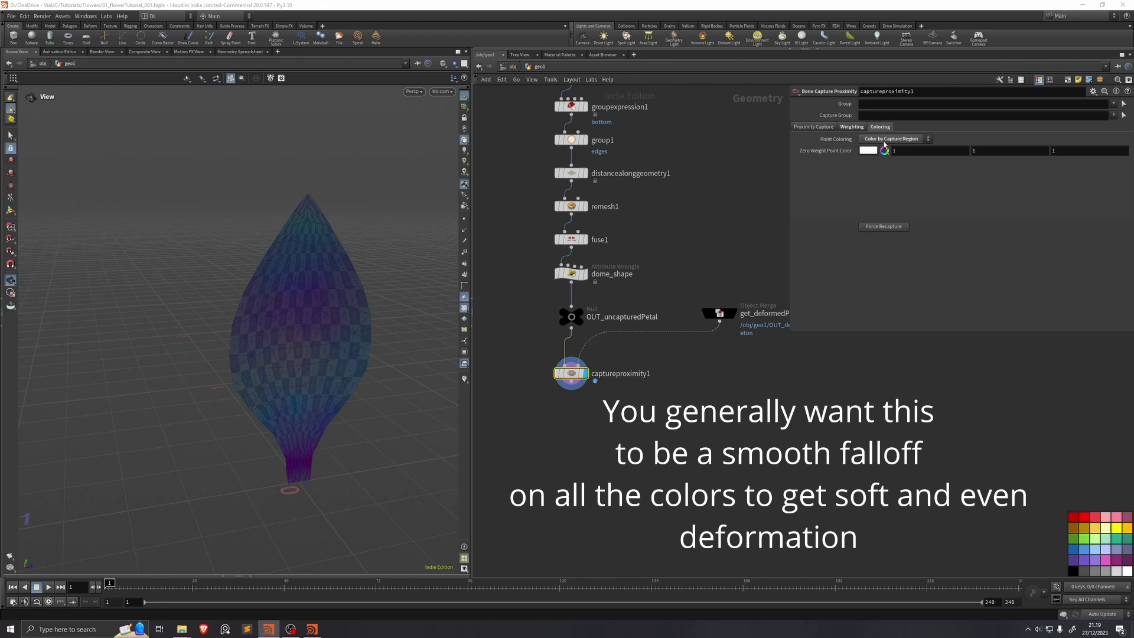
Step: Add a Null OUT_capturedPetal after captureproximity1 and orbit around the captured petal
{"action": "left_click_drag", "start_coordinate": [617, 277], "coordinate": [617, 350]}
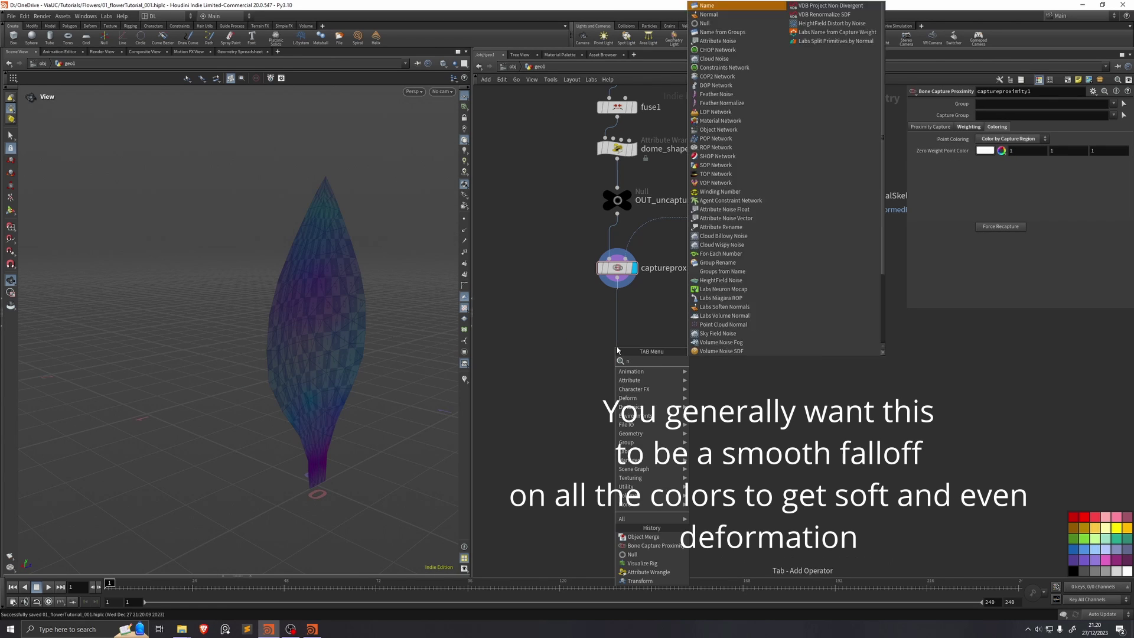
{"action": "type", "text": "null"}
{"action": "key", "text": "Return"}
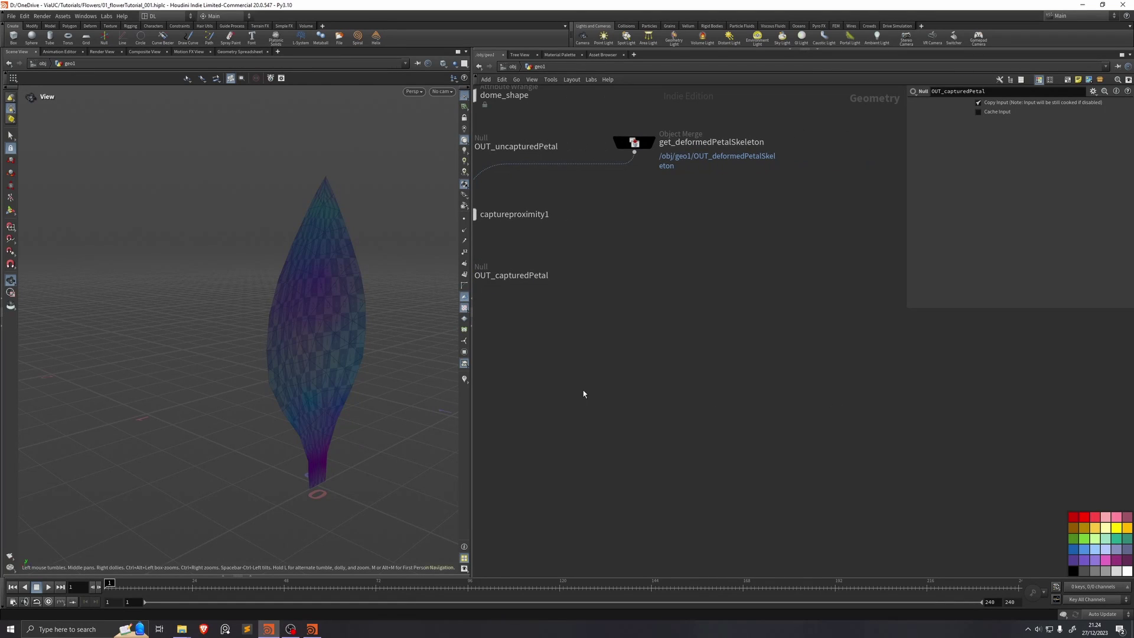
{"action": "left_click_drag", "start_coordinate": [338, 368], "coordinate": [327, 354]}
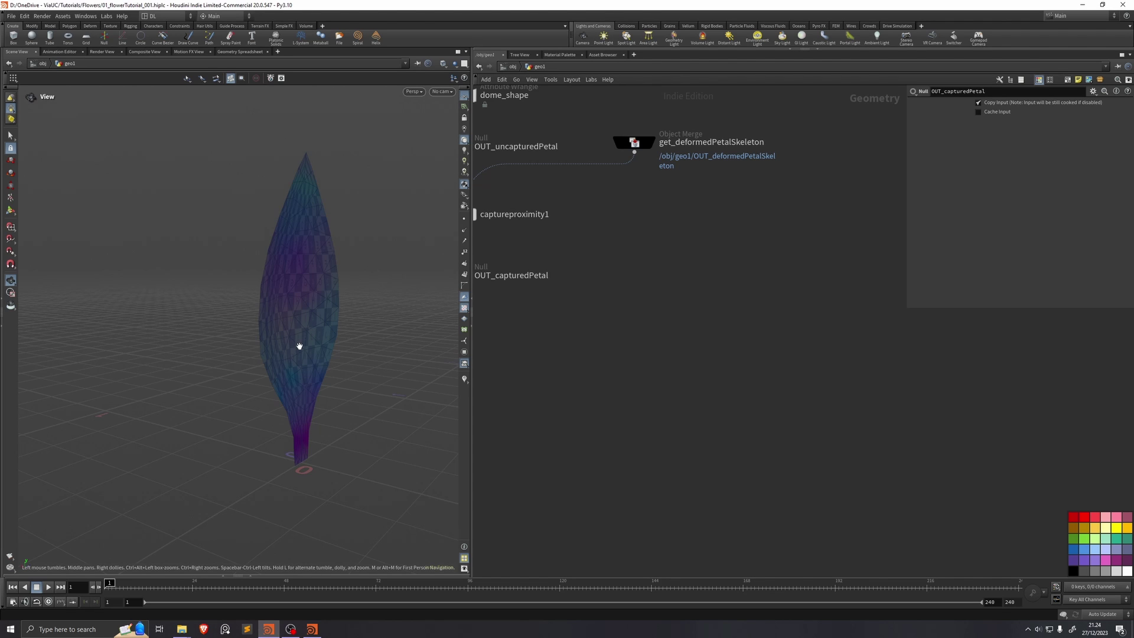
Step: Add Object Merges fetching OUT_capturedPetal and OUT_deformedPetalSkeleton by pasting their paths
{"action": "key", "text": "h"}
{"action": "key", "text": "Tab"}
{"action": "mouse_move", "coordinate": [634, 362]}
{"action": "left_click", "coordinate": [688, 362]}
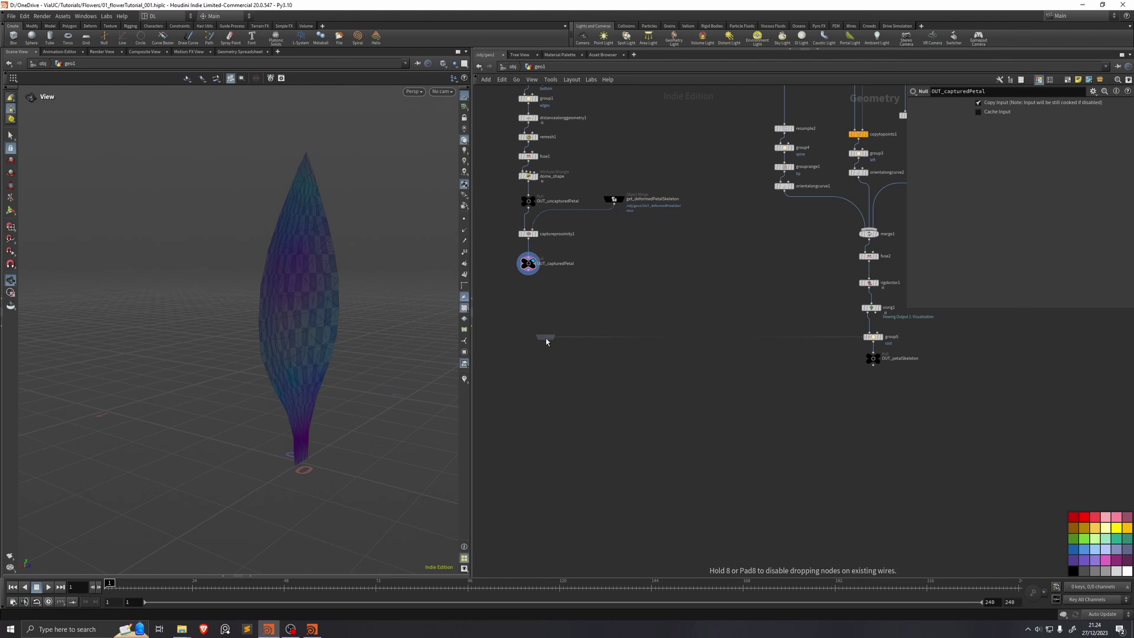
{"action": "left_click", "coordinate": [546, 341]}
{"action": "left_click", "coordinate": [529, 263]}
{"action": "key", "text": "ctrl+c"}
{"action": "left_click", "coordinate": [544, 337]}
{"action": "left_click", "coordinate": [1032, 127]}
{"action": "key", "text": "ctrl+v"}
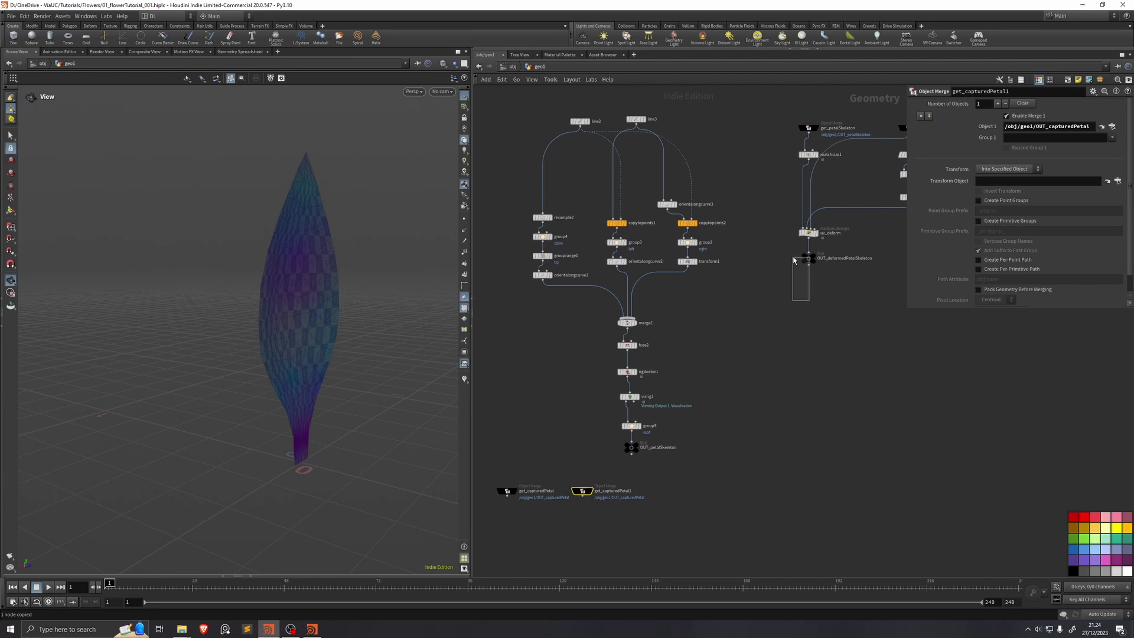
{"action": "left_click", "coordinate": [807, 258]}
{"action": "key", "text": "ctrl+c"}
{"action": "left_click_drag", "start_coordinate": [613, 479], "coordinate": [559, 523]}
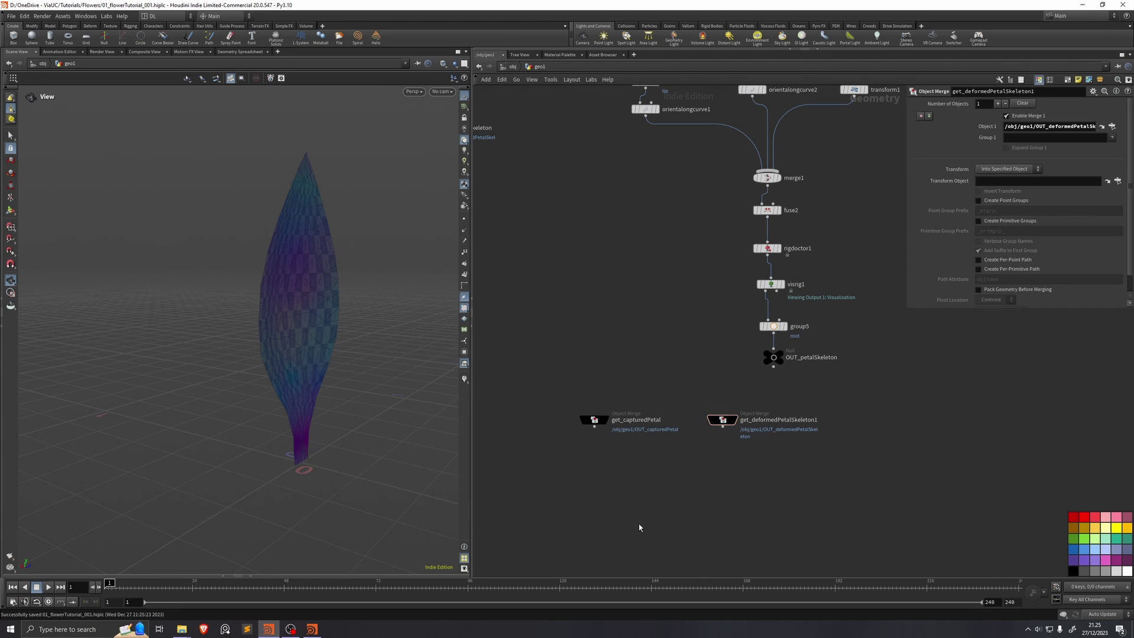
Step: Add a Bone Deform below the merges, with get_capturedPetal in its first input
{"action": "key", "text": "Tab"}
{"action": "type", "text": "bone"}
{"action": "key", "text": "Down"}
{"action": "key", "text": "Return"}
{"action": "left_click", "coordinate": [638, 523]}
{"action": "scroll", "coordinate": [638, 519], "scroll_direction": "up", "scroll_amount": 5}
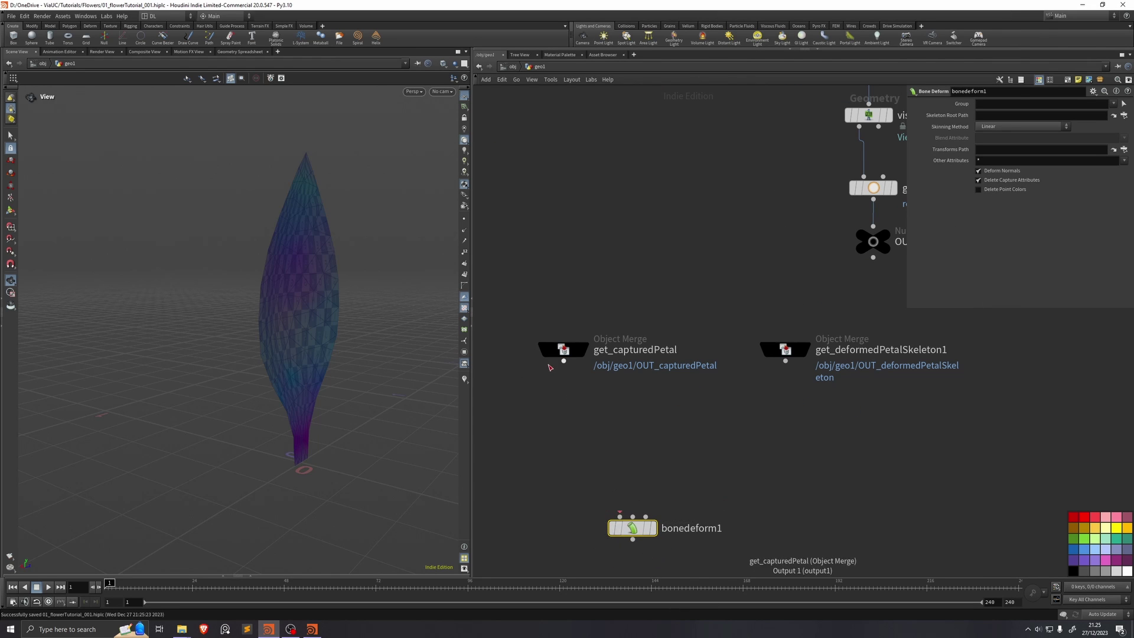
{"action": "left_click_drag", "start_coordinate": [563, 361], "coordinate": [620, 516]}
Step: Wire the deformed skeleton into bonedeform1's second and third inputs and display its result
{"action": "middle_click_drag", "start_coordinate": [633, 516], "coordinate": [613, 478]}
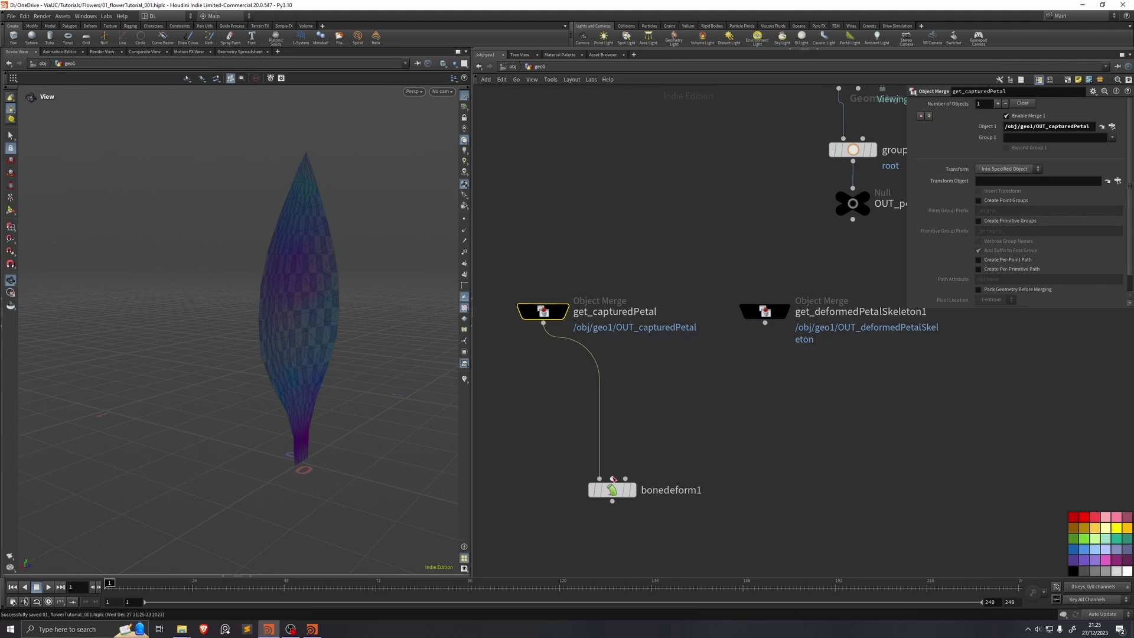
{"action": "left_click_drag", "start_coordinate": [612, 478], "coordinate": [765, 325]}
{"action": "left_click", "coordinate": [784, 311]}
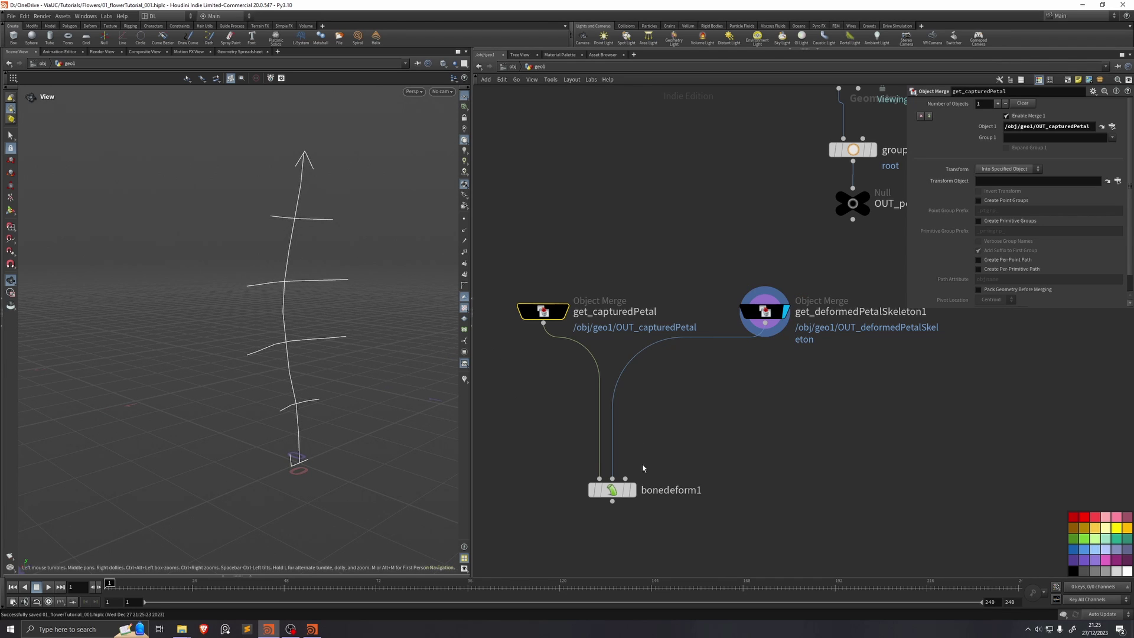
{"action": "left_click", "coordinate": [632, 490]}
{"action": "middle_click_drag", "start_coordinate": [626, 479], "coordinate": [642, 470]}
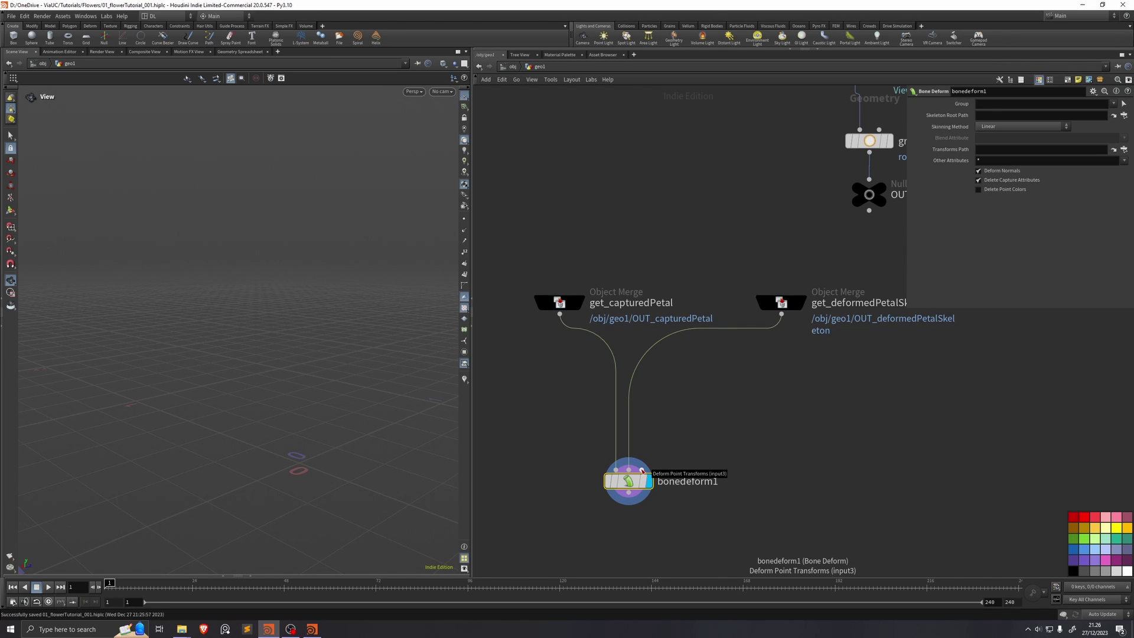
{"action": "left_click_drag", "start_coordinate": [642, 471], "coordinate": [781, 316]}
Step: Save the scene and tidy the get_deformedPetalSkeleton node's position
{"action": "mouse_move", "coordinate": [304, 352]}
{"action": "left_mouse_down"}
{"action": "mouse_move", "coordinate": [317, 354]}
{"action": "mouse_move", "coordinate": [304, 342]}
{"action": "left_mouse_up"}
{"action": "key", "text": "ctrl+s"}
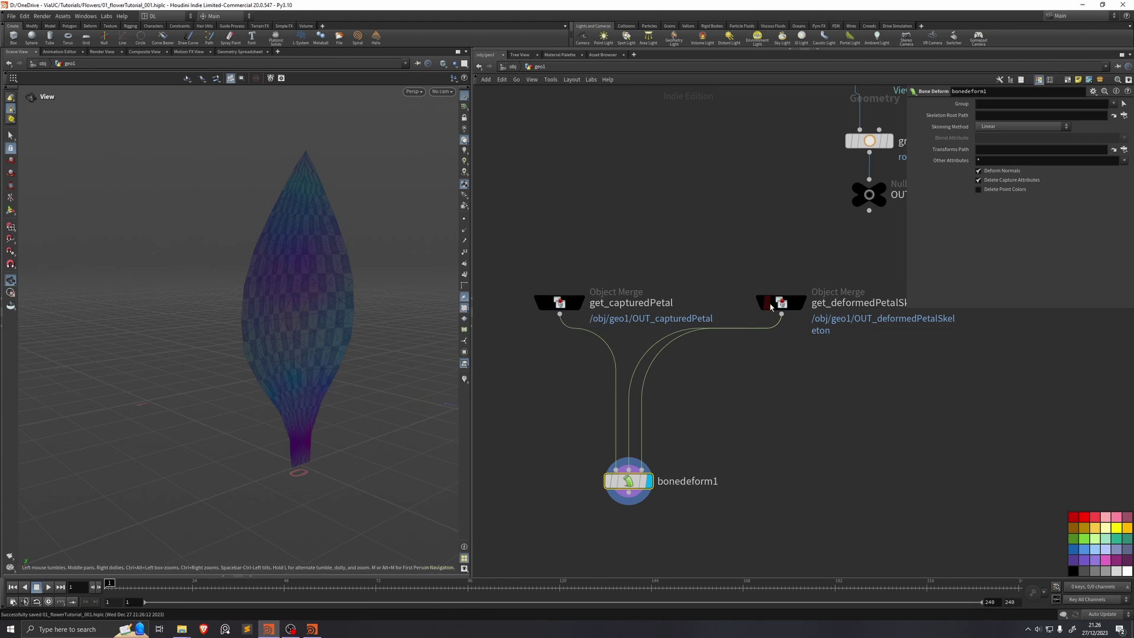
{"action": "mouse_move", "coordinate": [774, 306]}
{"action": "left_mouse_down"}
{"action": "mouse_move", "coordinate": [759, 300]}
{"action": "mouse_move", "coordinate": [766, 306]}
{"action": "left_mouse_up"}
{"action": "middle_click_drag", "start_coordinate": [858, 407], "coordinate": [717, 364]}
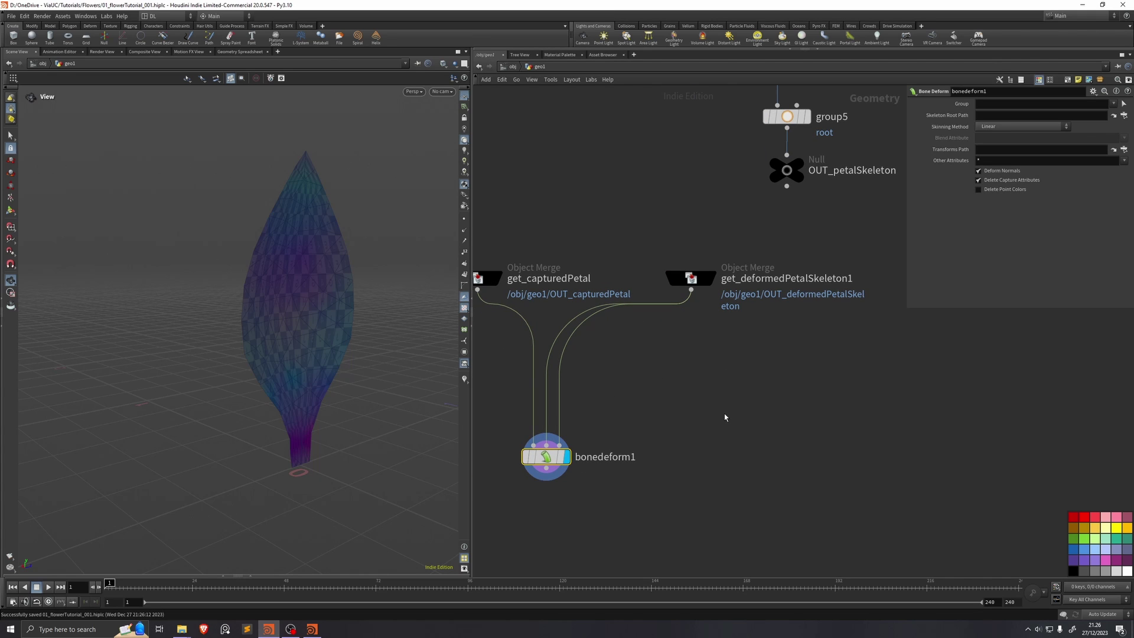
Step: Insert a Rig Pose node on the skeleton wire into bonedeform1 and test-rotate a joint
{"action": "key", "text": "Tab"}
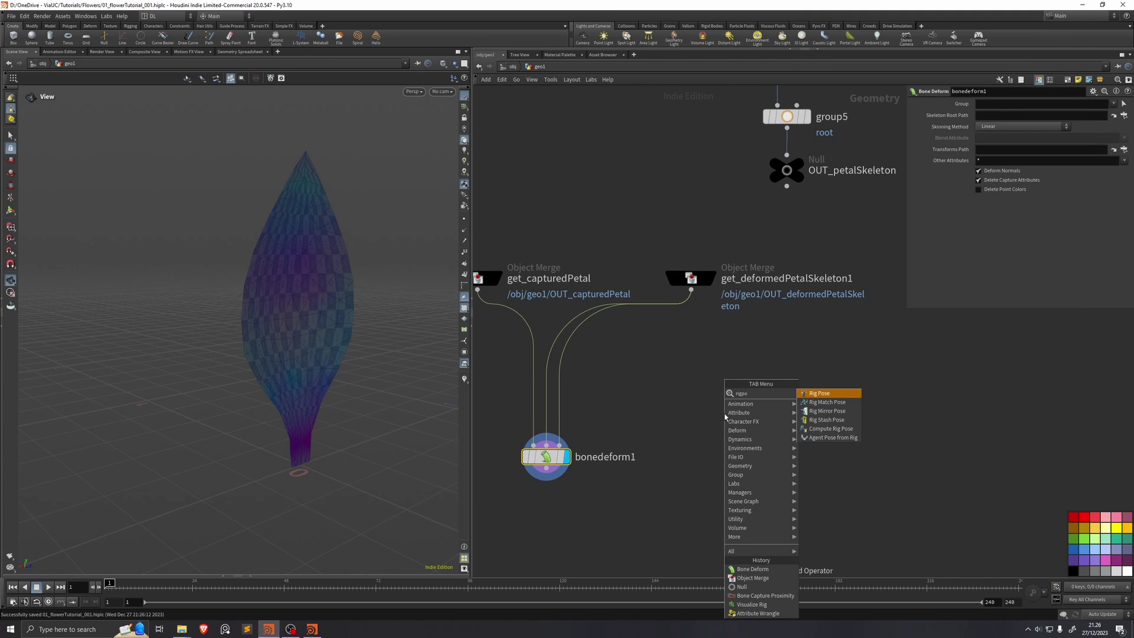
{"action": "key", "text": "Escape"}
{"action": "left_click", "coordinate": [724, 417]}
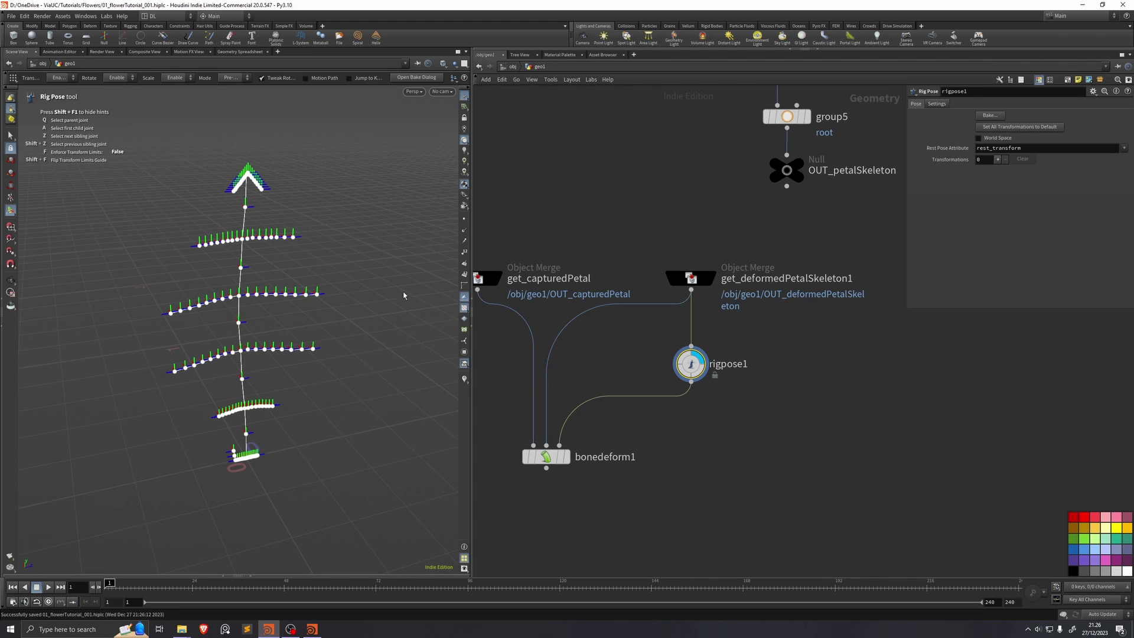
{"action": "left_click_drag", "start_coordinate": [233, 306], "coordinate": [187, 329]}
Step: Check the deformed petal, then undo the point_35 test rotation on the posed skeleton
{"action": "left_click", "coordinate": [569, 459]}
{"action": "mouse_move", "coordinate": [307, 296]}
{"action": "left_mouse_down"}
{"action": "mouse_move", "coordinate": [271, 295]}
{"action": "mouse_move", "coordinate": [319, 295]}
{"action": "mouse_move", "coordinate": [297, 293]}
{"action": "left_mouse_up"}
{"action": "key", "text": "Return"}
{"action": "left_click", "coordinate": [707, 363]}
{"action": "key", "text": "ctrl+z"}
{"action": "scroll", "coordinate": [700, 271], "scroll_direction": "up", "scroll_amount": 5}
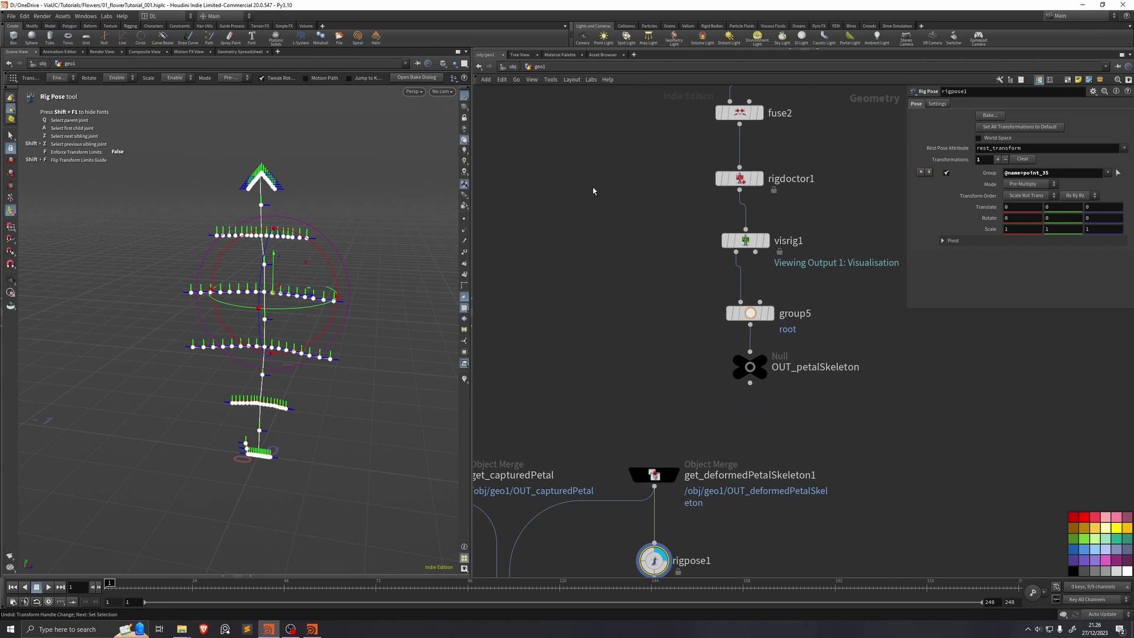
{"action": "scroll", "coordinate": [654, 181], "scroll_direction": "down", "scroll_amount": 5}
{"action": "scroll", "coordinate": [673, 388], "scroll_direction": "down", "scroll_amount": 3}
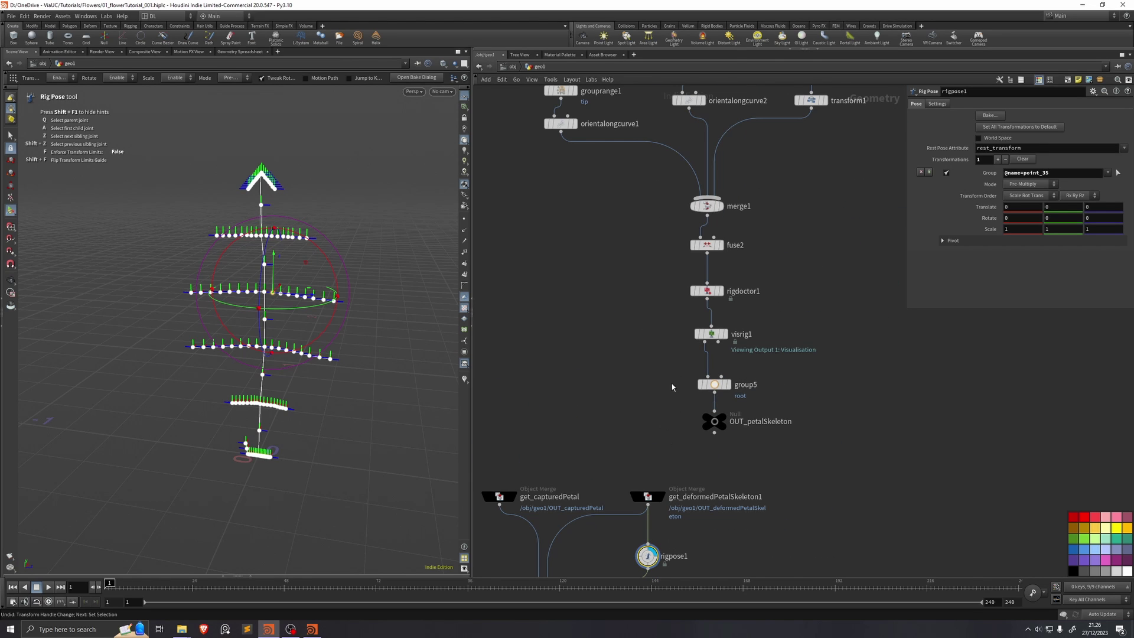
{"action": "scroll", "coordinate": [671, 384], "scroll_direction": "up", "scroll_amount": 5}
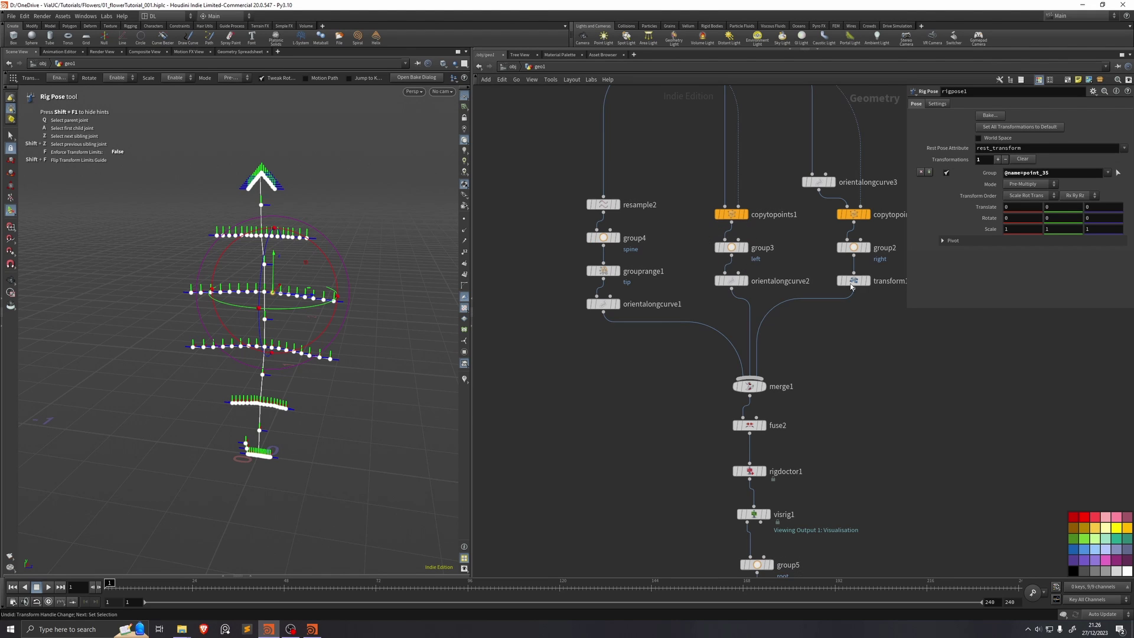
Step: Rename the Rig Pose to rigpose_root with group root and bend the root bones around Z
{"action": "type", "text": "frigpose_root"}
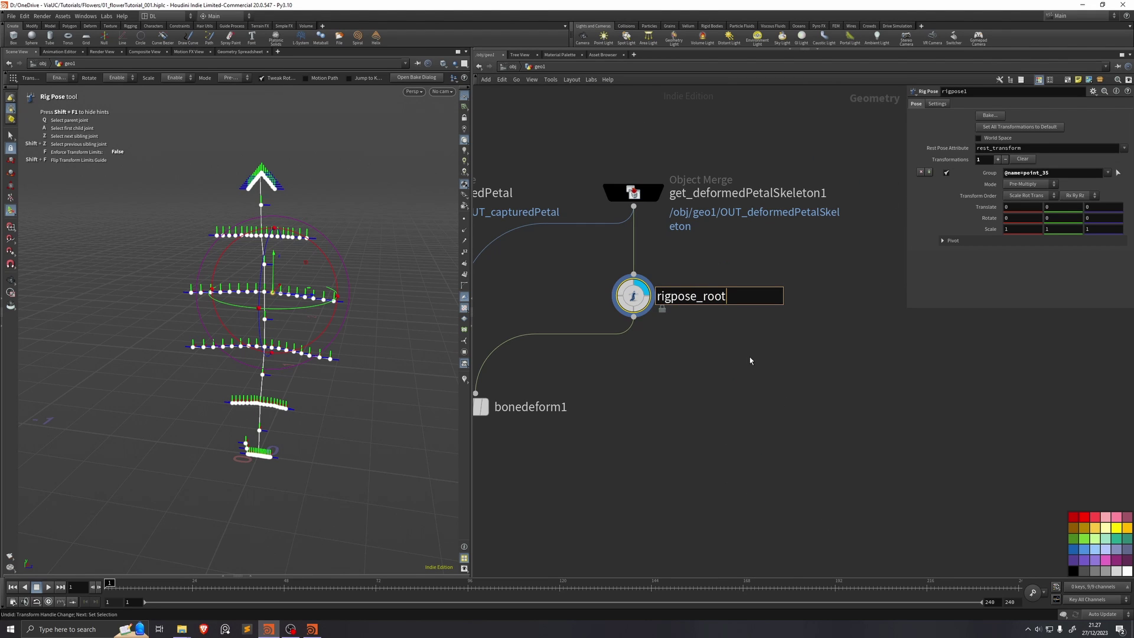
{"action": "key", "text": "Return"}
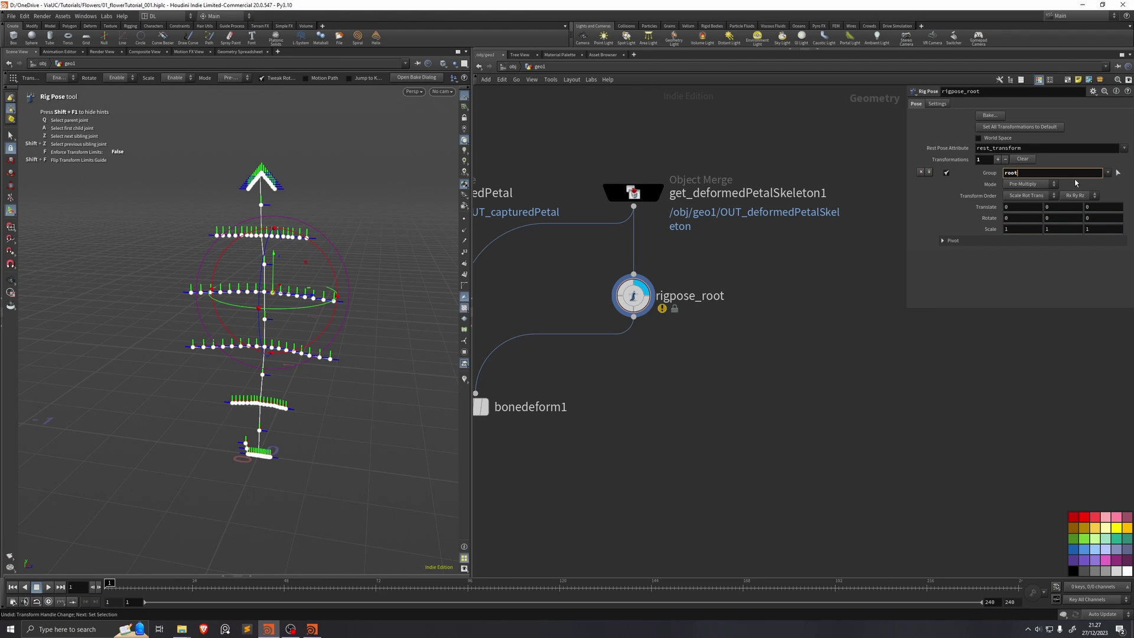
{"action": "key", "text": "Return"}
{"action": "key", "text": "Escape"}
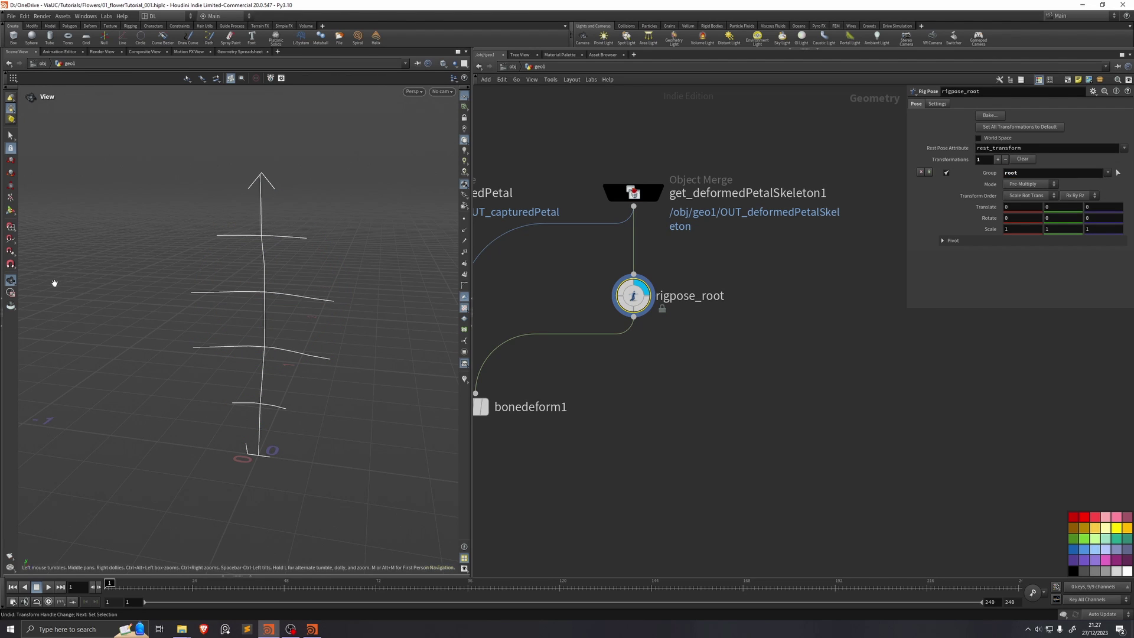
{"action": "left_click_drag", "start_coordinate": [240, 399], "coordinate": [254, 397]}
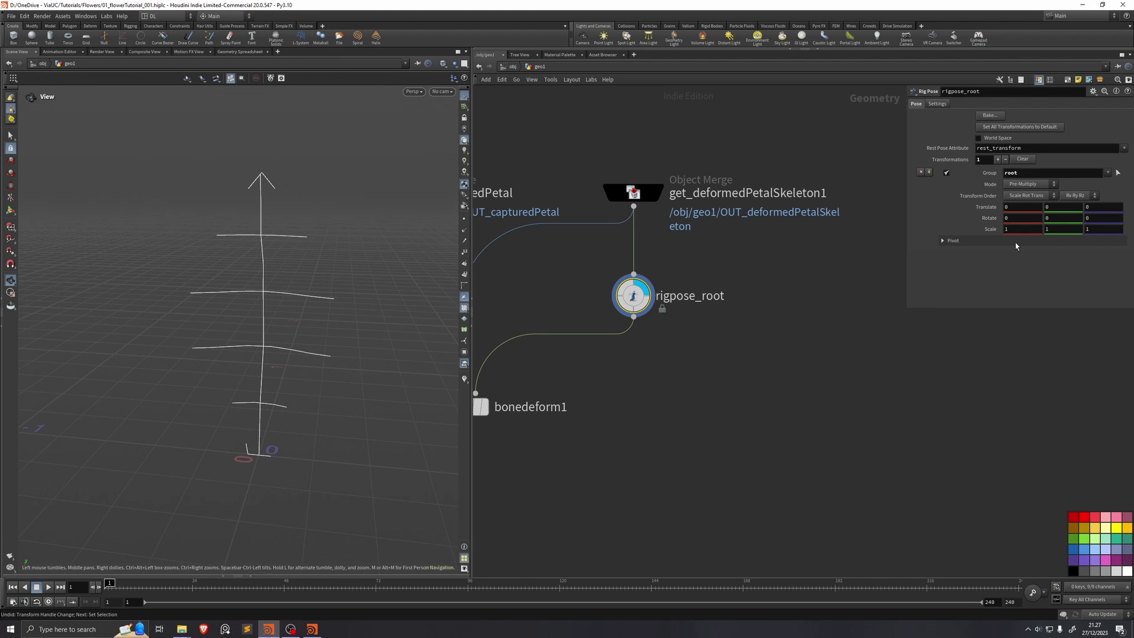
{"action": "middle_click_drag", "start_coordinate": [1057, 232], "coordinate": [1086, 216]}
{"action": "key", "text": "ctrl+z"}
{"action": "key", "text": "ctrl+z"}
{"action": "middle_click_drag", "start_coordinate": [668, 339], "coordinate": [714, 299]}
Step: Add rigpose_spine with group spine and rotate the spine joints around Z to curl
{"action": "key", "text": "Tab"}
{"action": "key", "text": "Return"}
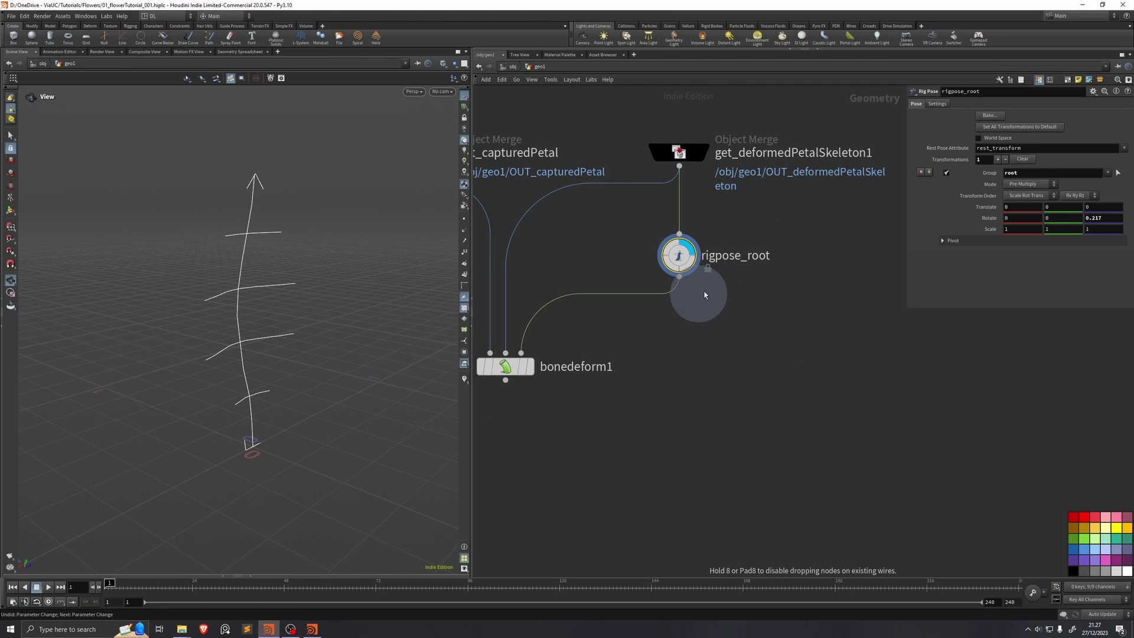
{"action": "left_click", "coordinate": [678, 328]}
{"action": "double_click", "coordinate": [728, 328]}
{"action": "type", "text": "rigpose_spine"}
{"action": "key", "text": "Return"}
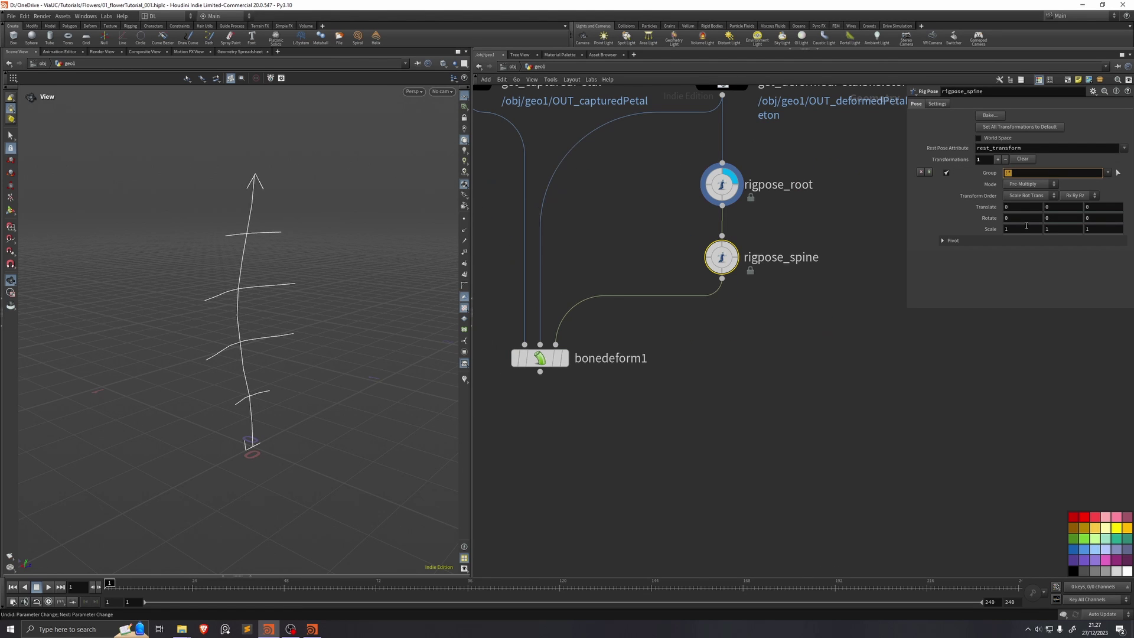
{"action": "type", "text": "spine"}
{"action": "key", "text": "Return"}
{"action": "left_click", "coordinate": [733, 257]}
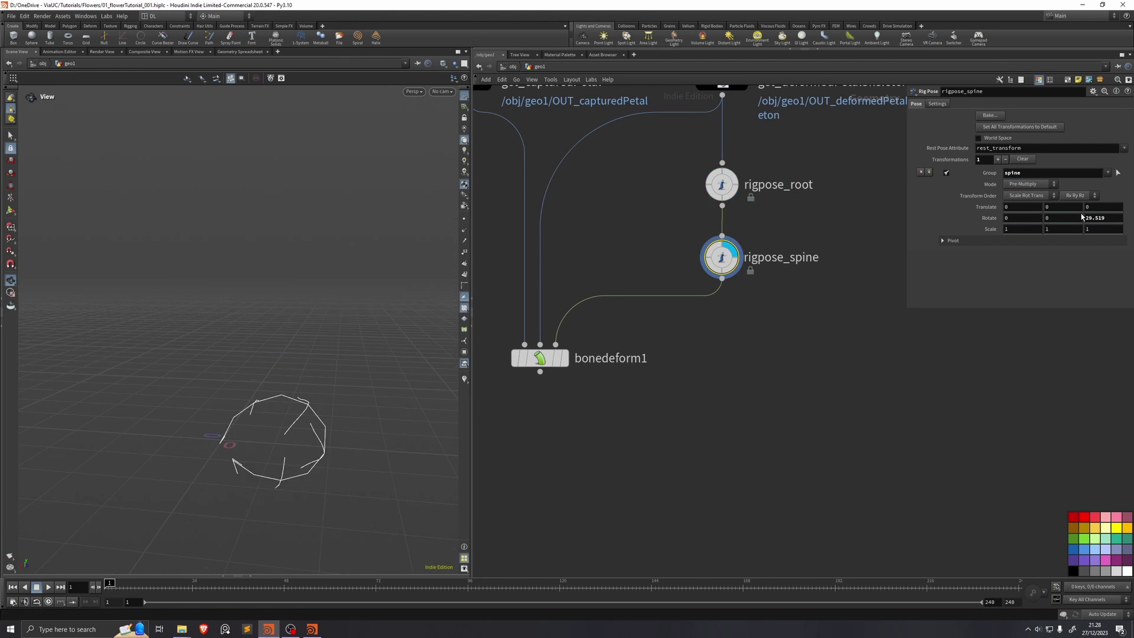
{"action": "middle_click_drag", "start_coordinate": [1095, 217], "coordinate": [1096, 211]}
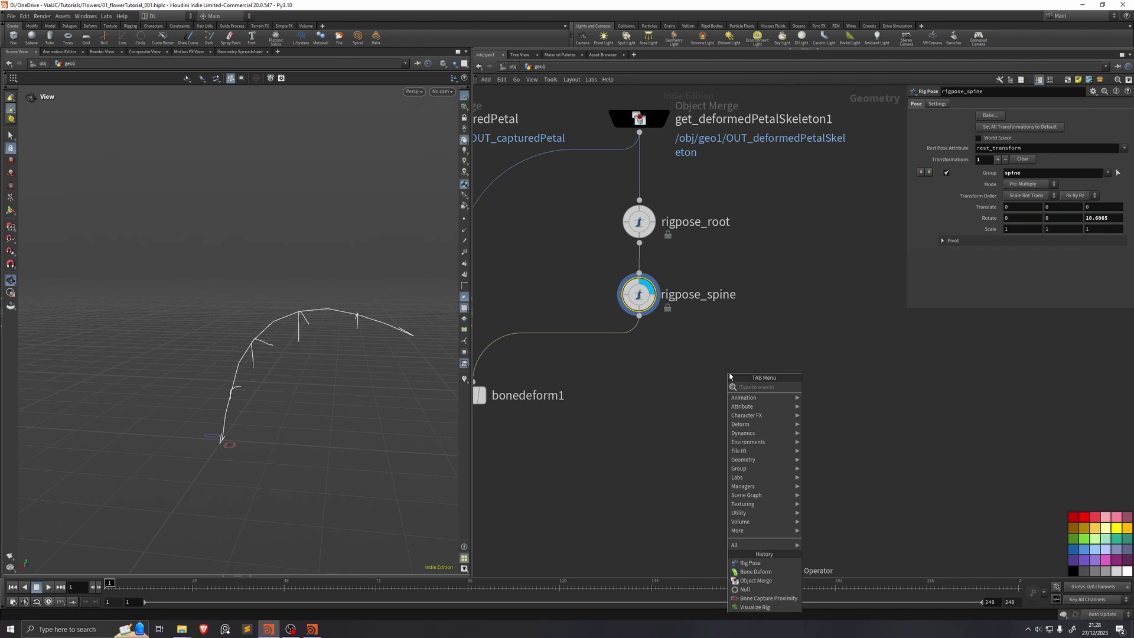
Step: Add rigpose_tip and bend the petal tip upward
{"action": "type", "text": "rig pose"}
{"action": "key", "text": "Return"}
{"action": "left_click", "coordinate": [729, 376]}
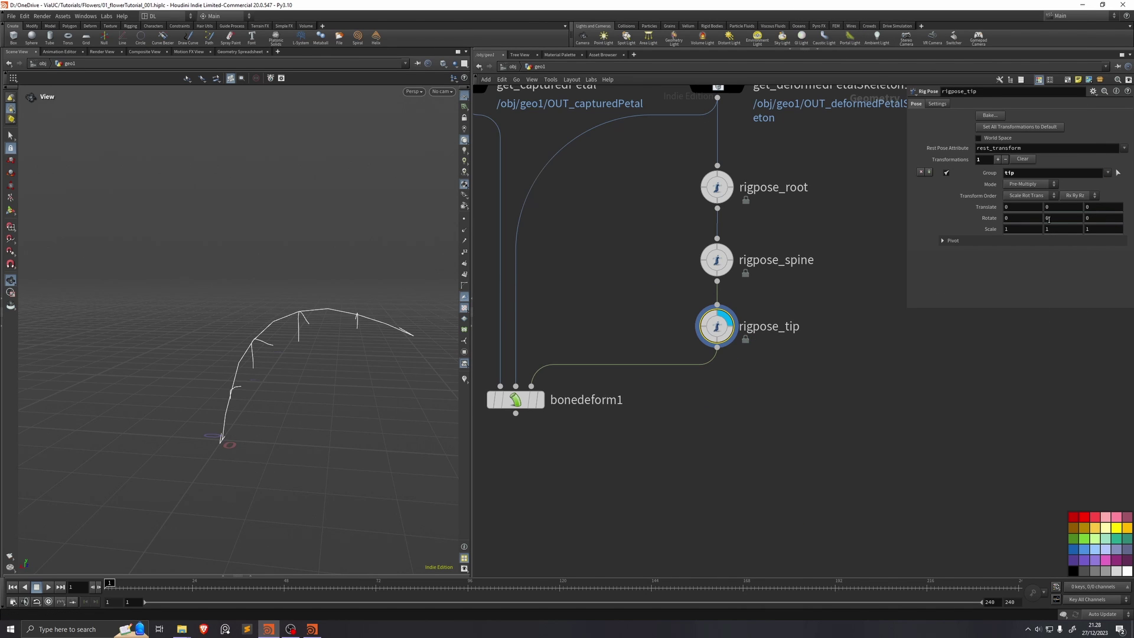
{"action": "middle_click_drag", "start_coordinate": [1090, 218], "coordinate": [1084, 195]}
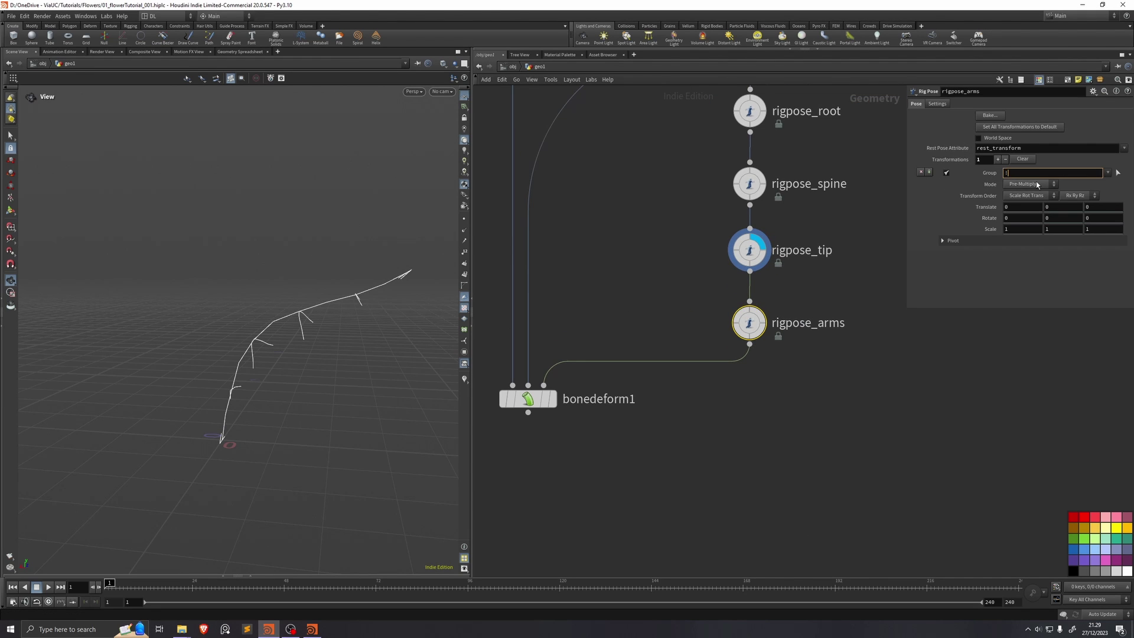
Step: Rotate the rigpose_arms joints into arches and view the deformed petal from the side
{"action": "middle_click_drag", "start_coordinate": [1057, 218], "coordinate": [1130, 209]}
{"action": "left_click", "coordinate": [552, 398]}
{"action": "left_click_drag", "start_coordinate": [190, 370], "coordinate": [348, 387]}
{"action": "key", "text": "Tab"}
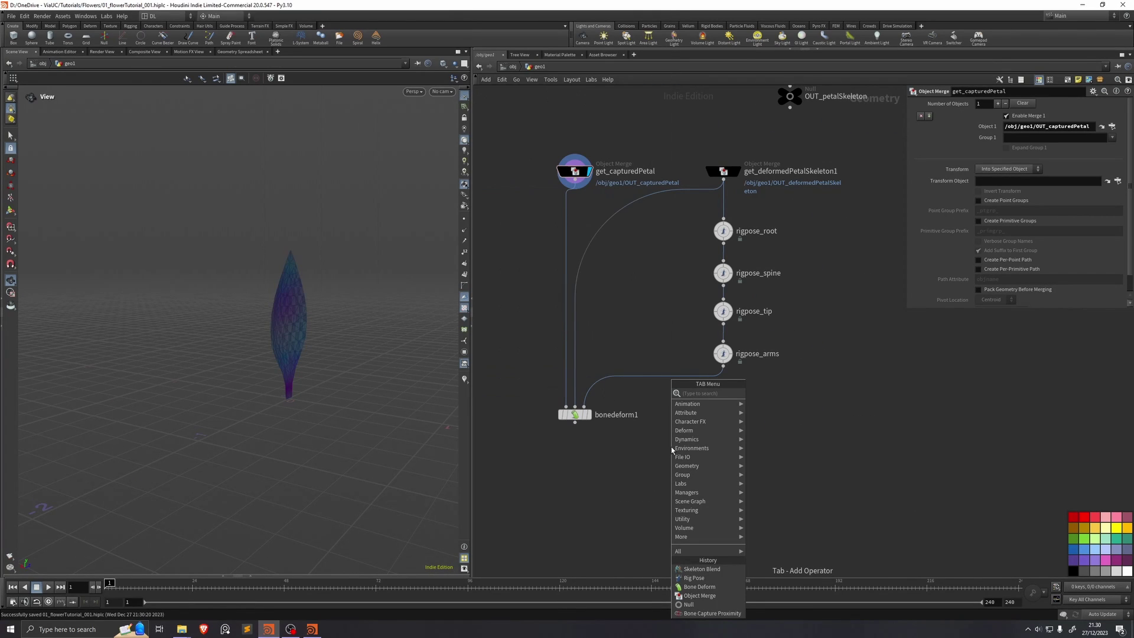
Step: Add a Skeleton Blend node beside rigpose_arms
{"action": "key", "text": "Escape"}
{"action": "key", "text": "Tab"}
{"action": "type", "text": "skele"}
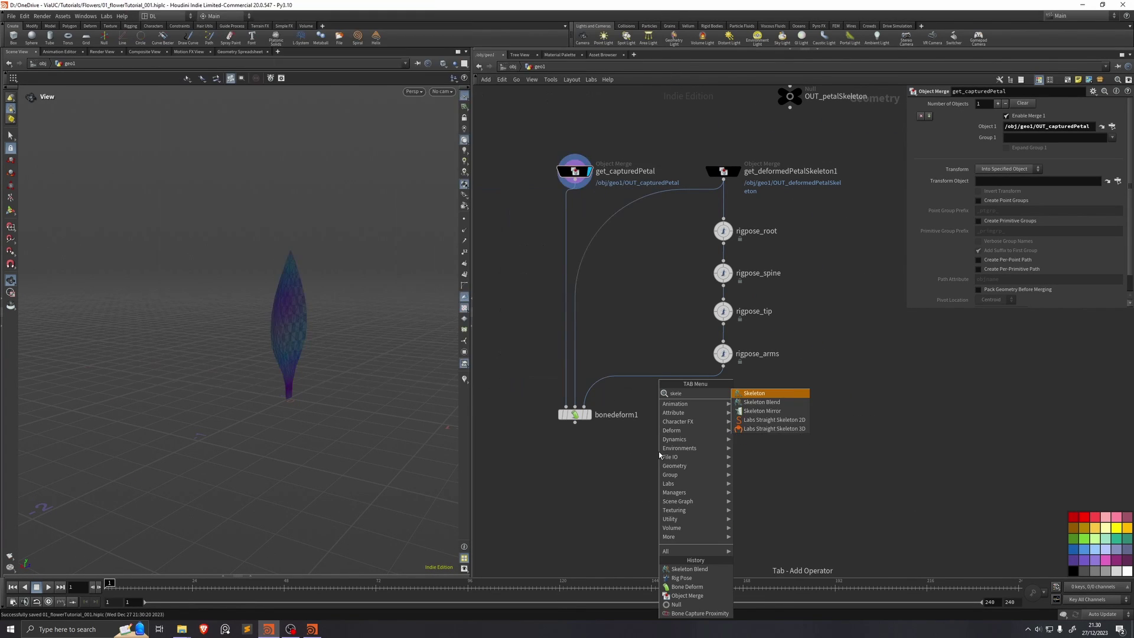
{"action": "key", "text": "Down"}
{"action": "key", "text": "Return"}
{"action": "left_click", "coordinate": [653, 448]}
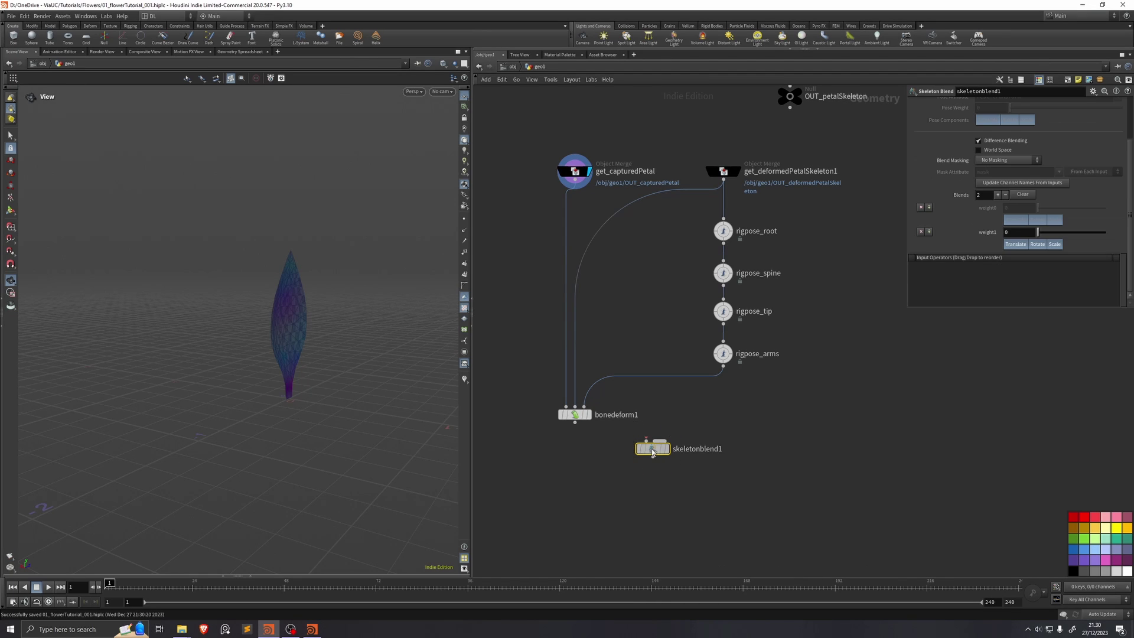
{"action": "left_click_drag", "start_coordinate": [654, 448], "coordinate": [652, 349]}
Step: Blend get_deformedPetalSkeleton1 and rigpose_arms into bonedeform1's pose input with weight 0.632
{"action": "left_click", "coordinate": [727, 181]}
{"action": "left_click", "coordinate": [643, 340]}
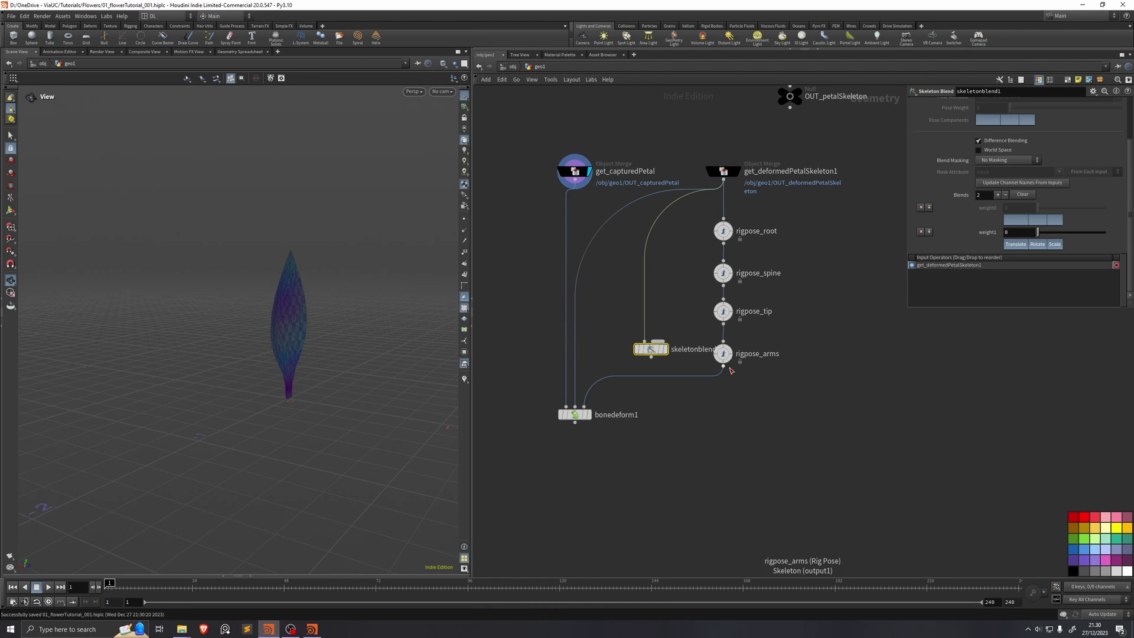
{"action": "left_click", "coordinate": [724, 367]}
{"action": "left_click", "coordinate": [662, 343]}
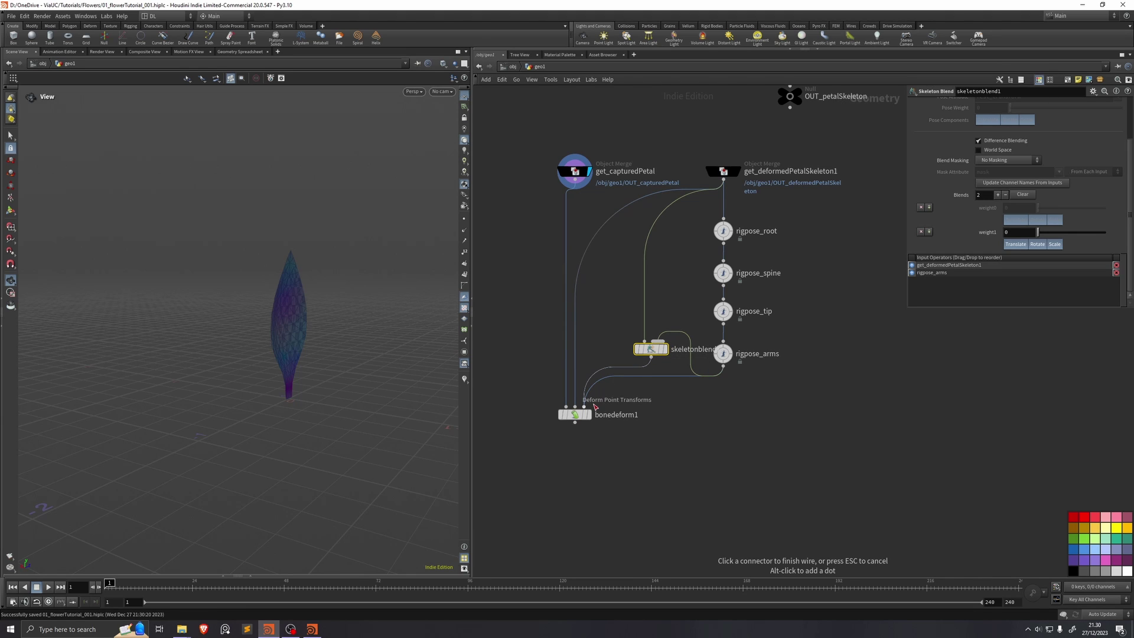
{"action": "left_click", "coordinate": [595, 406]}
{"action": "left_click_drag", "start_coordinate": [650, 350], "coordinate": [634, 386]}
{"action": "left_click_drag", "start_coordinate": [581, 418], "coordinate": [581, 440]}
{"action": "left_click", "coordinate": [586, 419]}
{"action": "left_click_drag", "start_coordinate": [1037, 231], "coordinate": [1110, 237]}
Step: Add a Subdivide below bonedeform1 and display the subdivided petal
{"action": "left_click", "coordinate": [567, 453]}
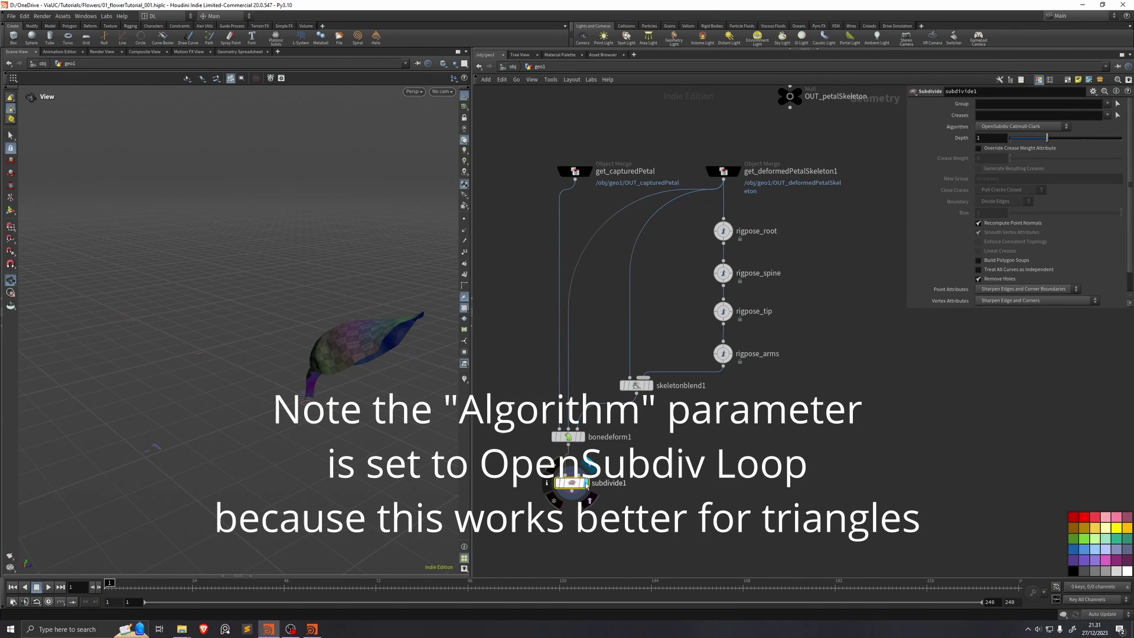
{"action": "left_click", "coordinate": [586, 484]}
{"action": "left_click_drag", "start_coordinate": [307, 355], "coordinate": [275, 378]}
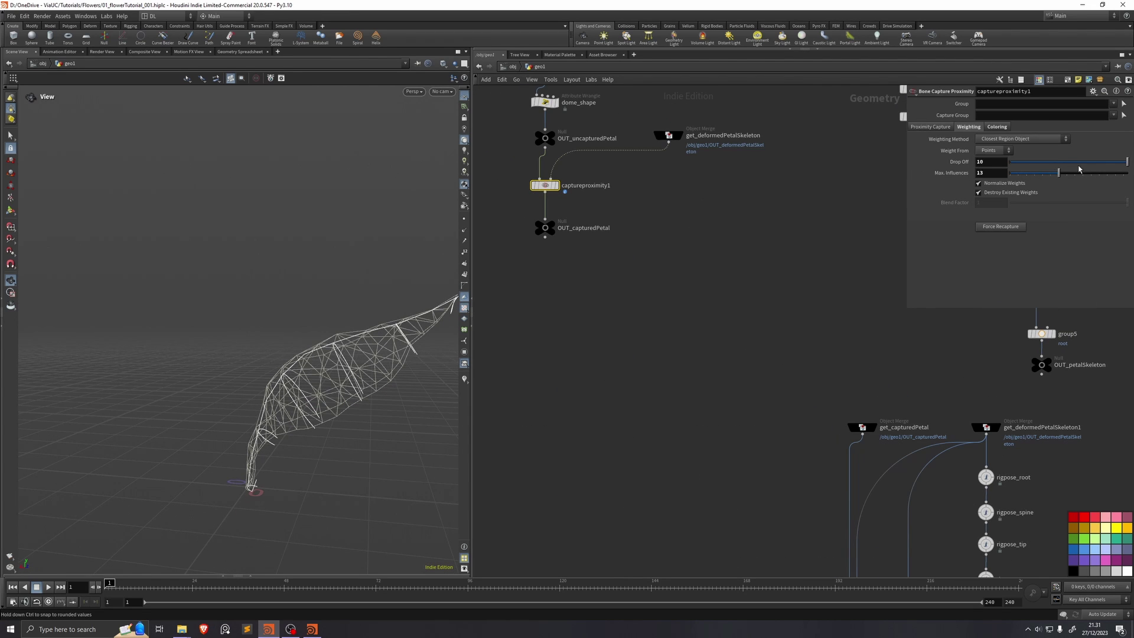
Step: Set capture Drop Off 1.7 and Max Influences 15, then adjust skeletonblend1's blend weight
{"action": "mouse_move", "coordinate": [1078, 169]}
{"action": "left_mouse_down"}
{"action": "mouse_move", "coordinate": [1029, 165]}
{"action": "mouse_move", "coordinate": [1087, 167]}
{"action": "mouse_move", "coordinate": [1059, 184]}
{"action": "mouse_move", "coordinate": [1065, 172]}
{"action": "left_mouse_up"}
{"action": "middle_click_drag", "start_coordinate": [615, 324], "coordinate": [632, 309]}
{"action": "mouse_move", "coordinate": [380, 372]}
{"action": "left_mouse_down"}
{"action": "mouse_move", "coordinate": [342, 384]}
{"action": "mouse_move", "coordinate": [407, 425]}
{"action": "left_mouse_up"}
{"action": "left_click", "coordinate": [772, 457]}
{"action": "mouse_move", "coordinate": [404, 337]}
{"action": "left_mouse_down"}
{"action": "mouse_move", "coordinate": [425, 329]}
{"action": "mouse_move", "coordinate": [407, 319]}
{"action": "left_mouse_up"}
{"action": "left_click", "coordinate": [818, 415]}
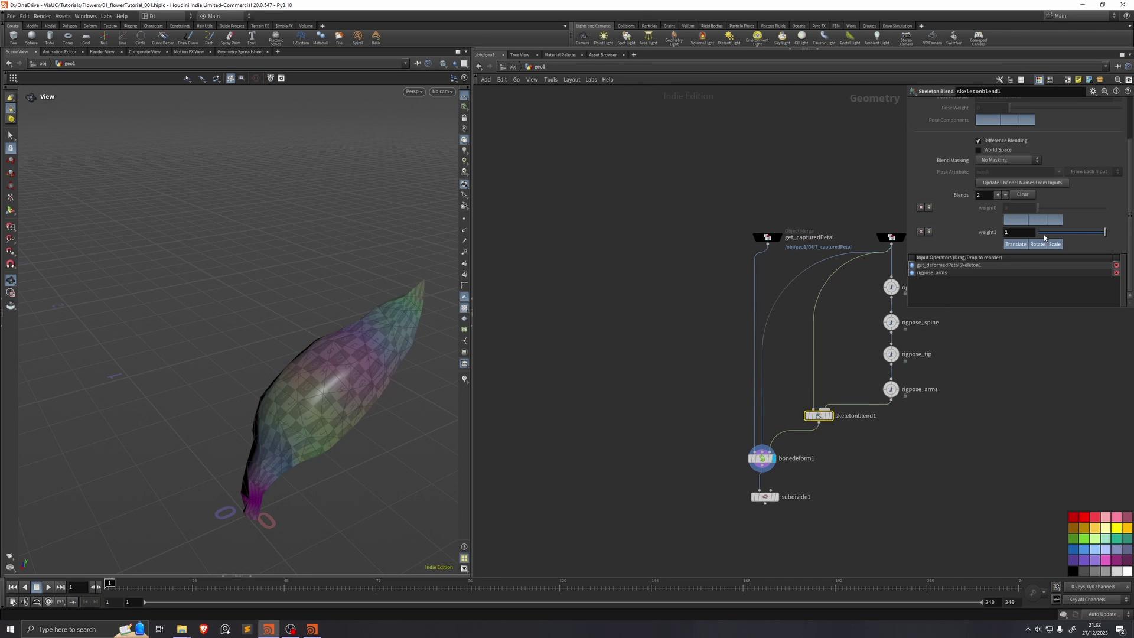
{"action": "left_click_drag", "start_coordinate": [991, 239], "coordinate": [1016, 239]}
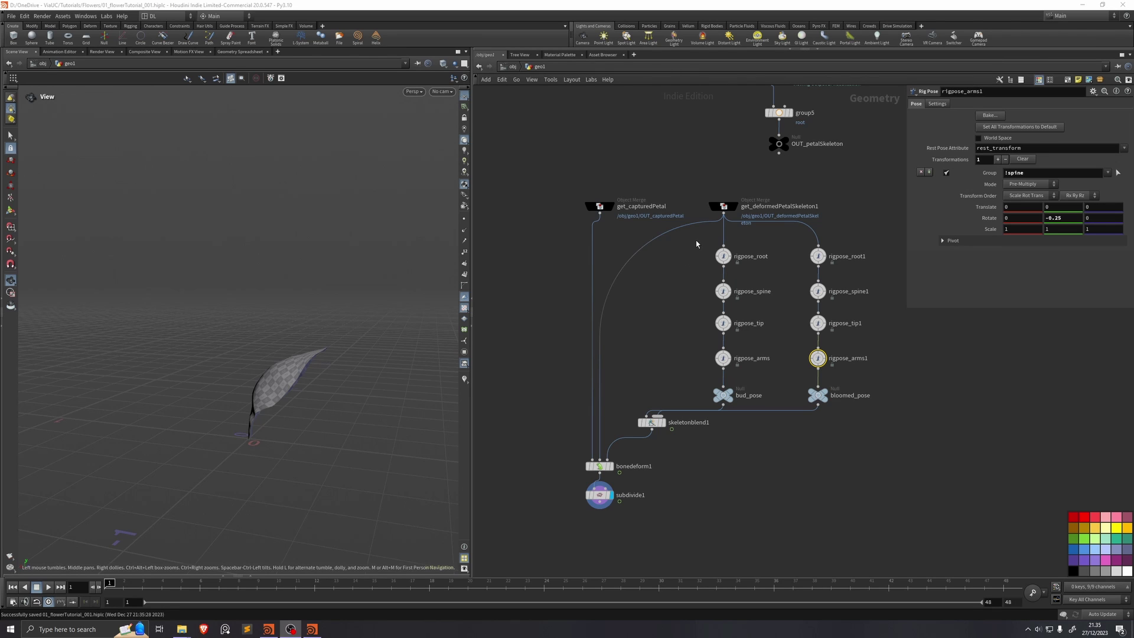
Step: Select the two rig pose chains and display the bud_pose and bloomed_pose skeletons
{"action": "left_click_drag", "start_coordinate": [696, 244], "coordinate": [747, 378]}
{"action": "left_click_drag", "start_coordinate": [781, 246], "coordinate": [852, 374]}
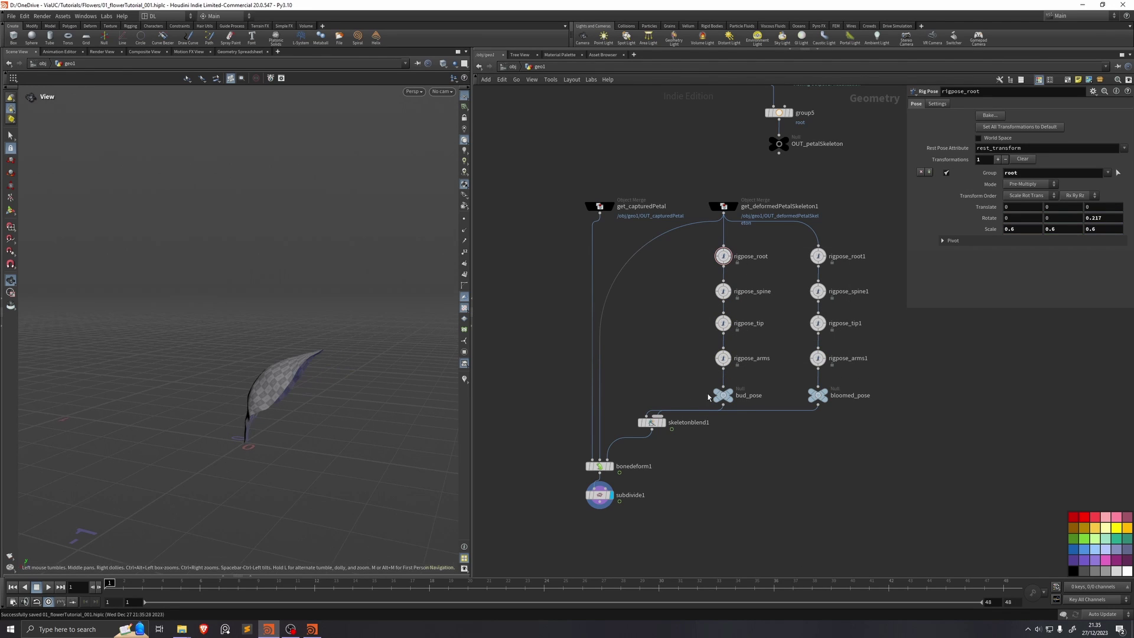
{"action": "left_click", "coordinate": [730, 395]}
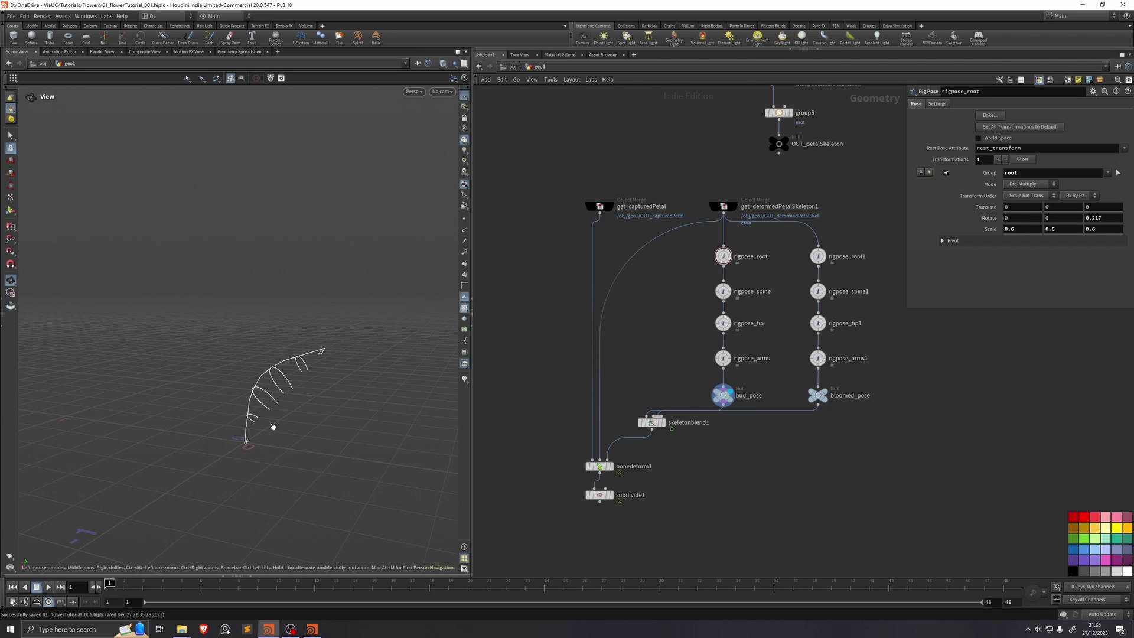
{"action": "left_click", "coordinate": [824, 395]}
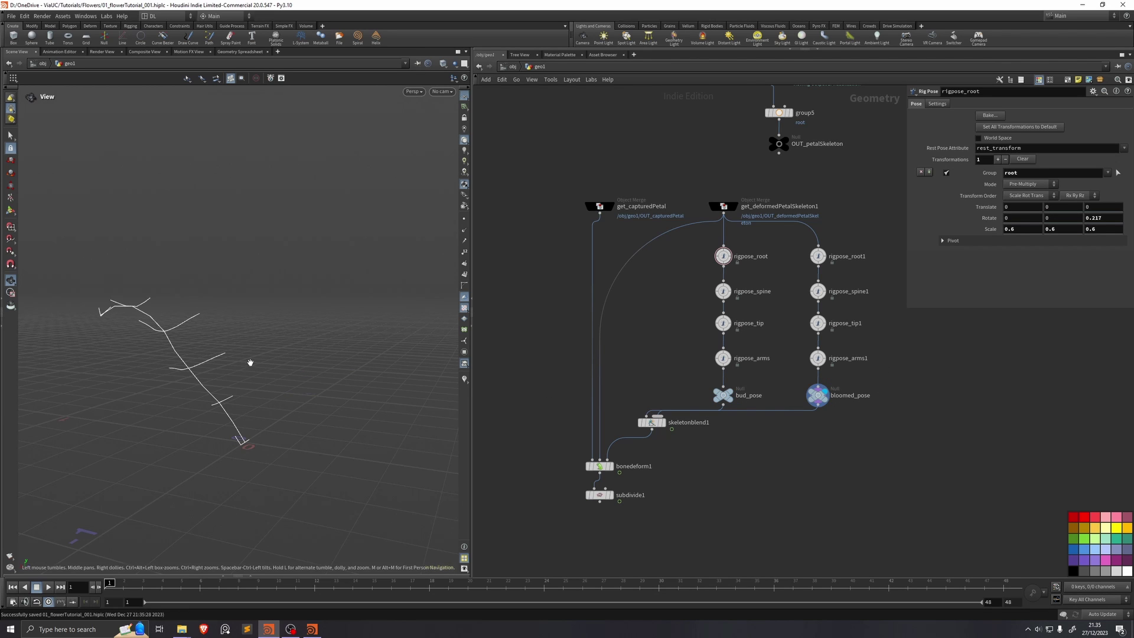
Step: Display skeletonblend1, scrub the timeline to check the bud-to-bloom blend, then display subdivide1
{"action": "left_click", "coordinate": [662, 422]}
{"action": "left_click", "coordinate": [650, 422]}
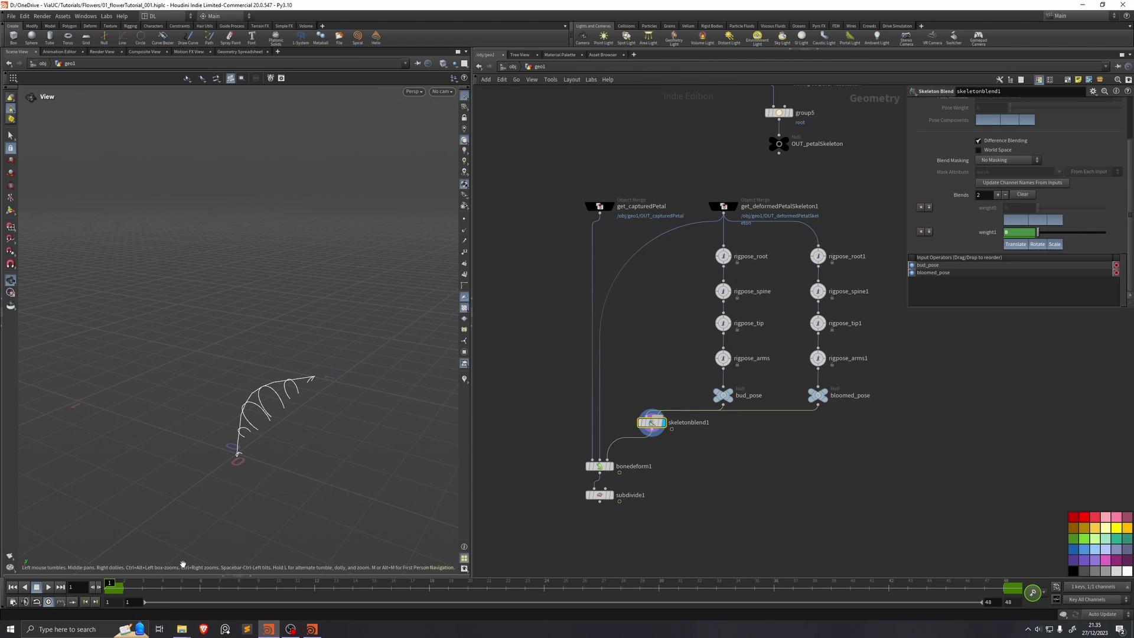
{"action": "left_click_drag", "start_coordinate": [139, 587], "coordinate": [1062, 582]}
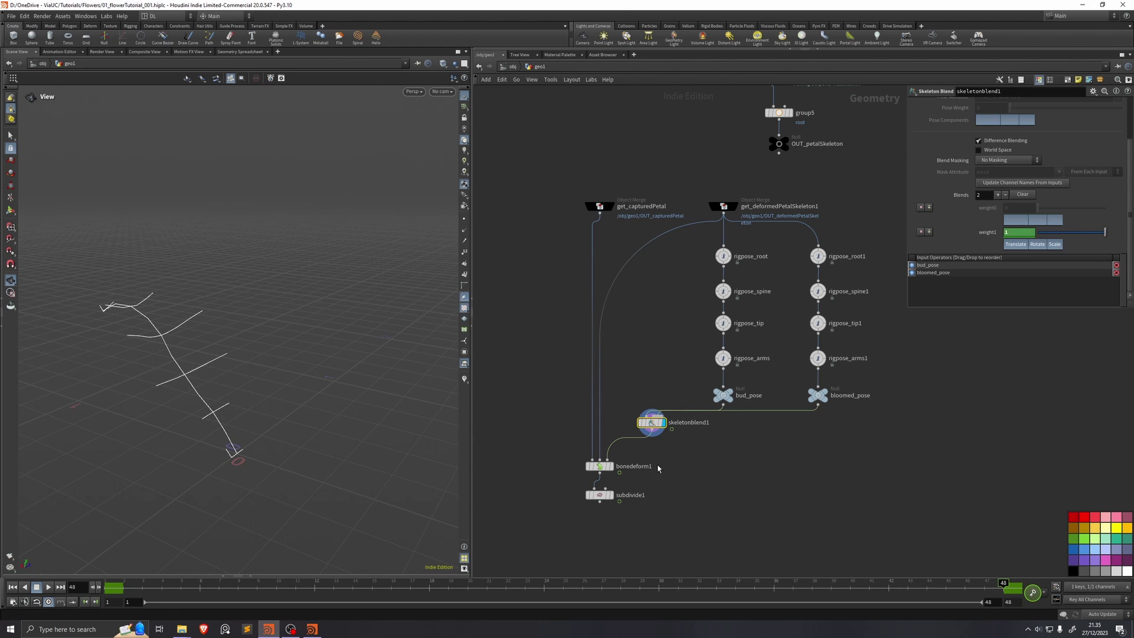
{"action": "left_click", "coordinate": [610, 495]}
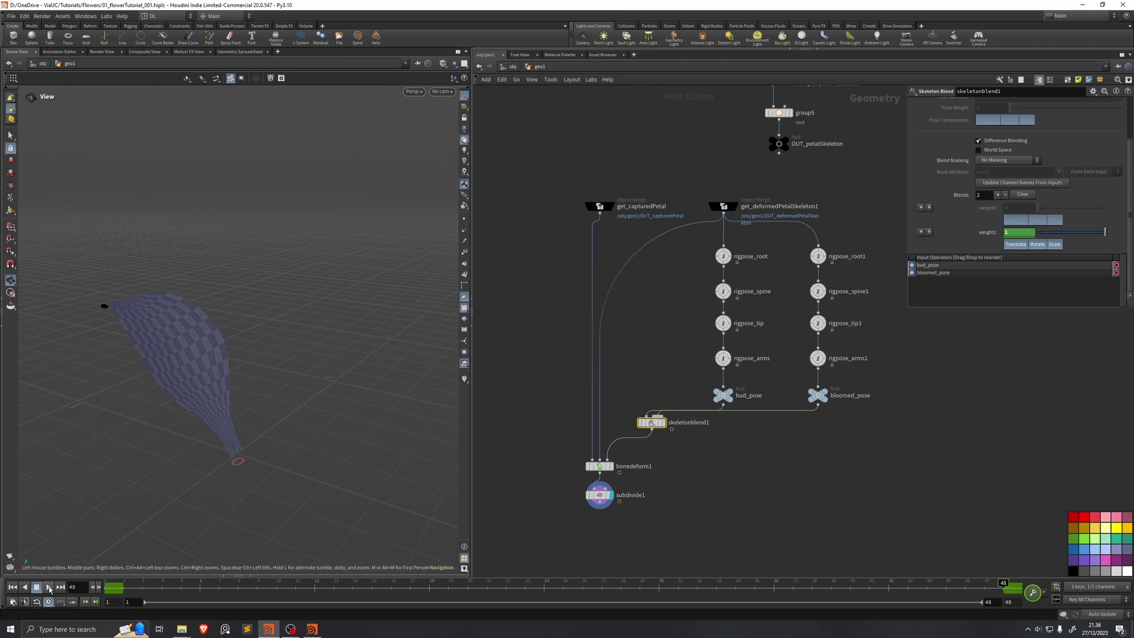